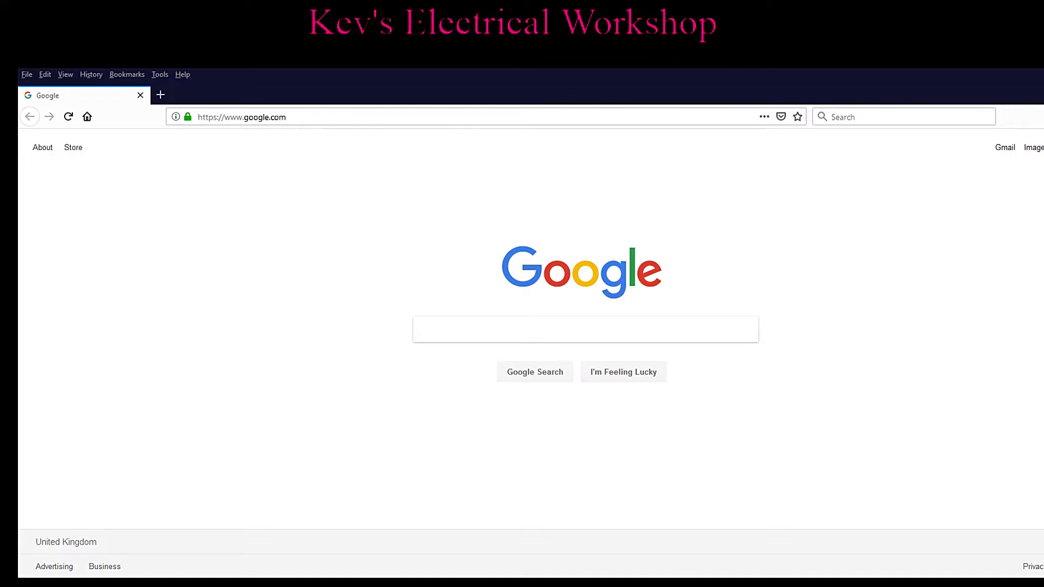
click(320, 117)
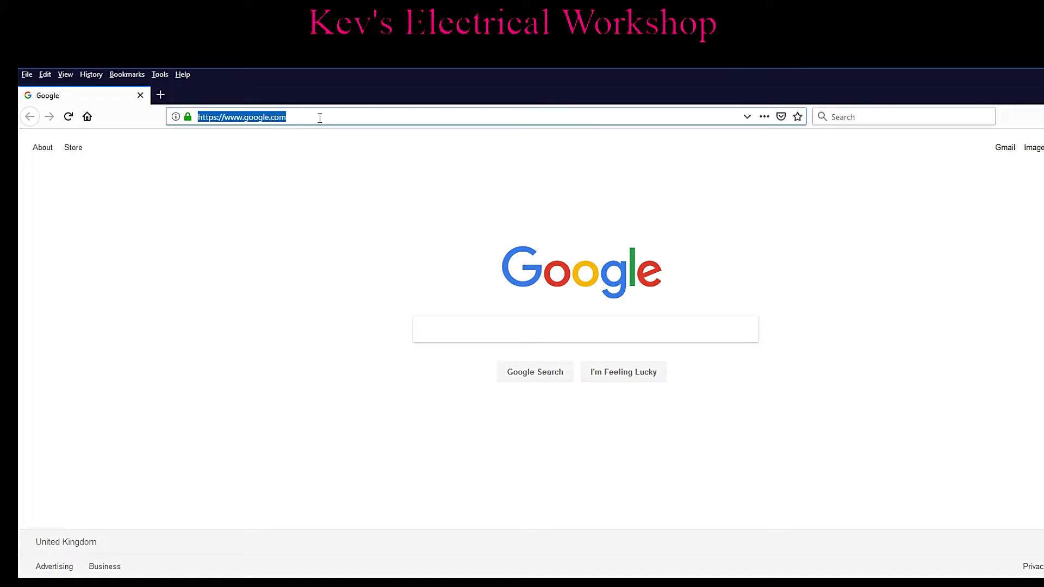
text(www.easy)
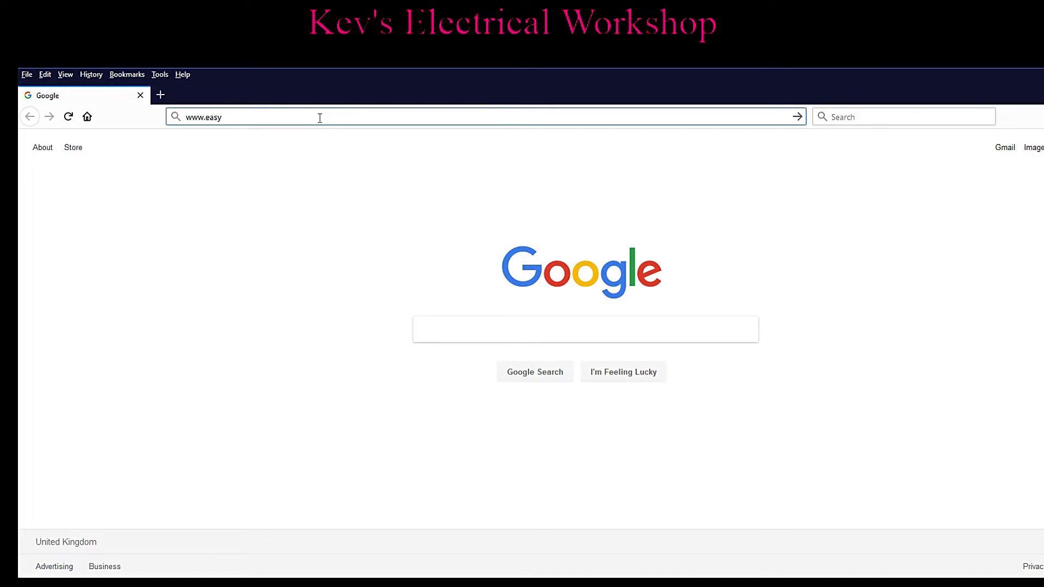
text(eda.com)
key(Return)
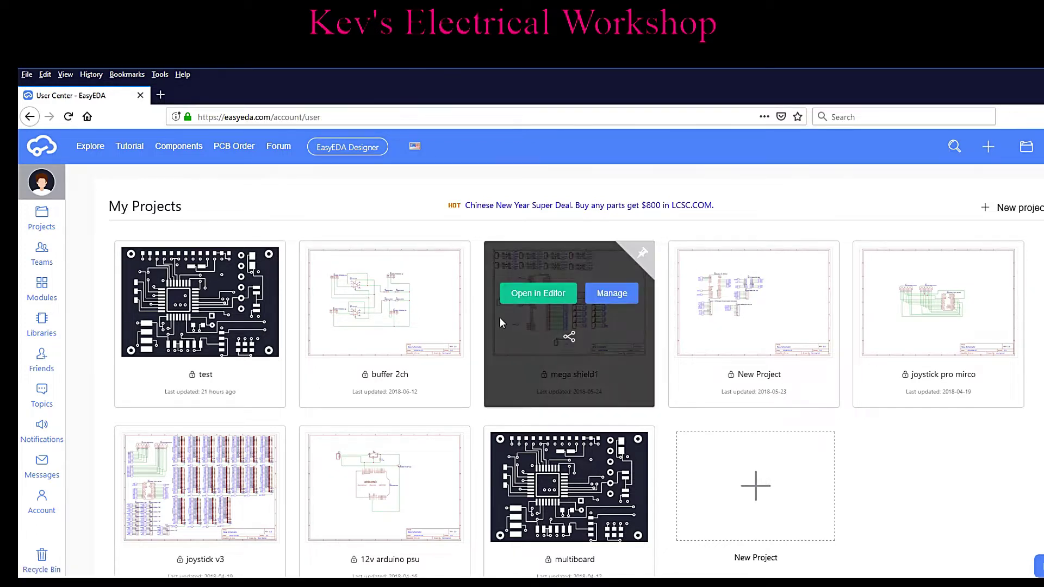
Step: Open the All Projects page from the Projects entry in the left sidebar
mouse_move(140, 247)
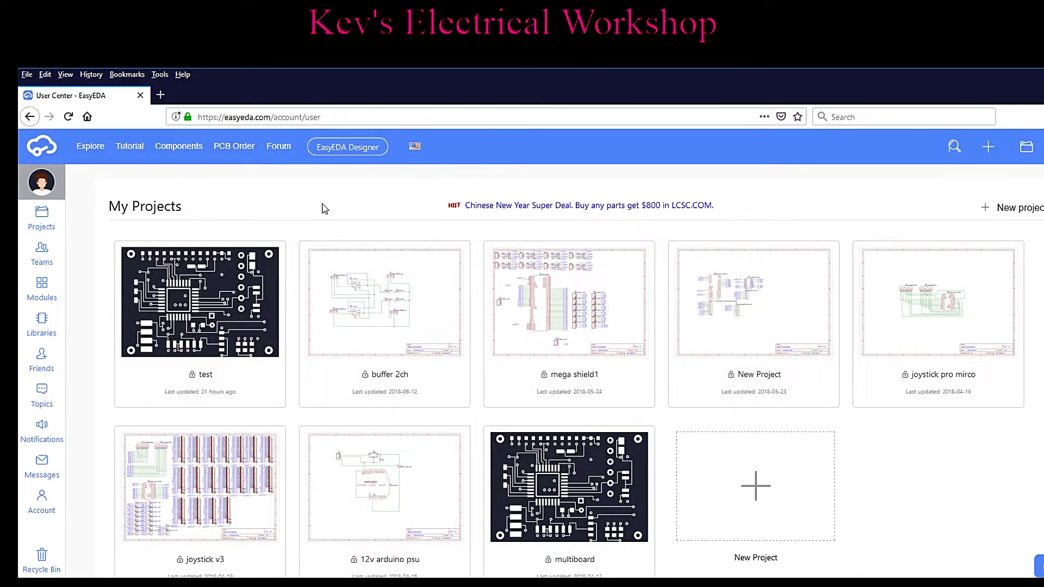
click(46, 220)
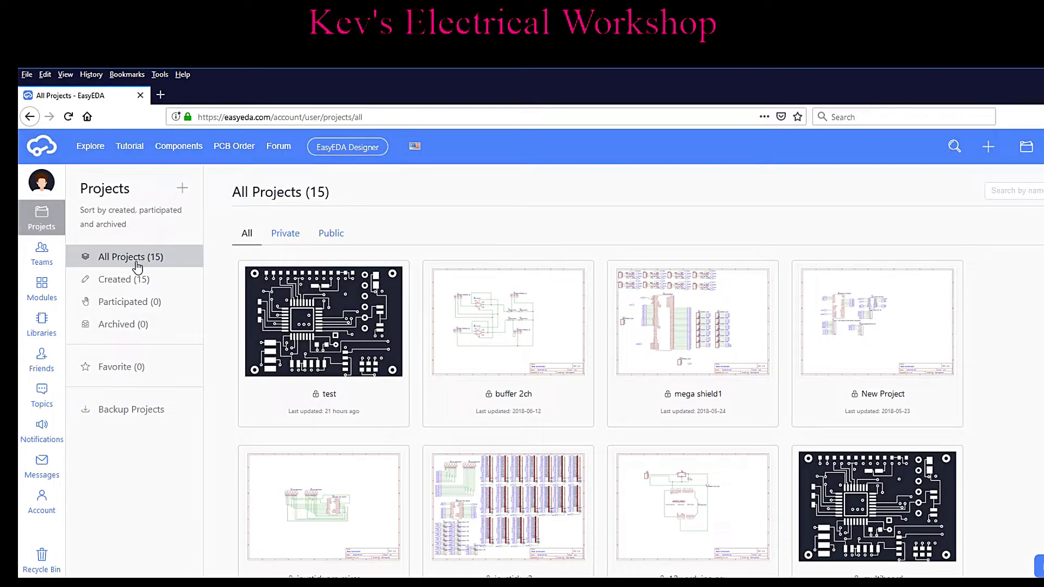
Step: Create a private project named '555 timer' described as 'this is my project'
click(184, 189)
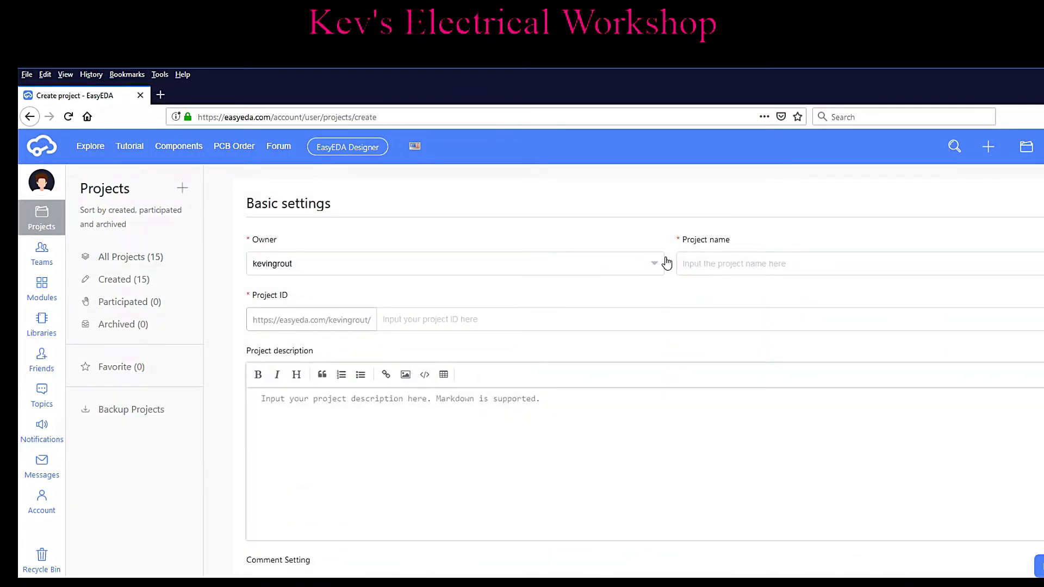
click(705, 266)
text(555)
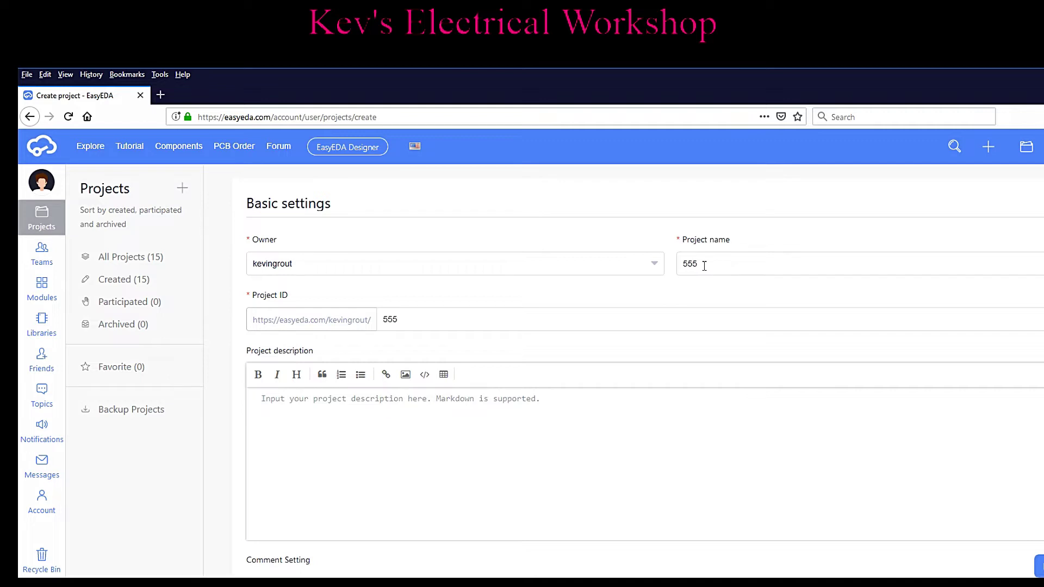
text( timer)
click(275, 423)
scroll(322, 412, down, 3)
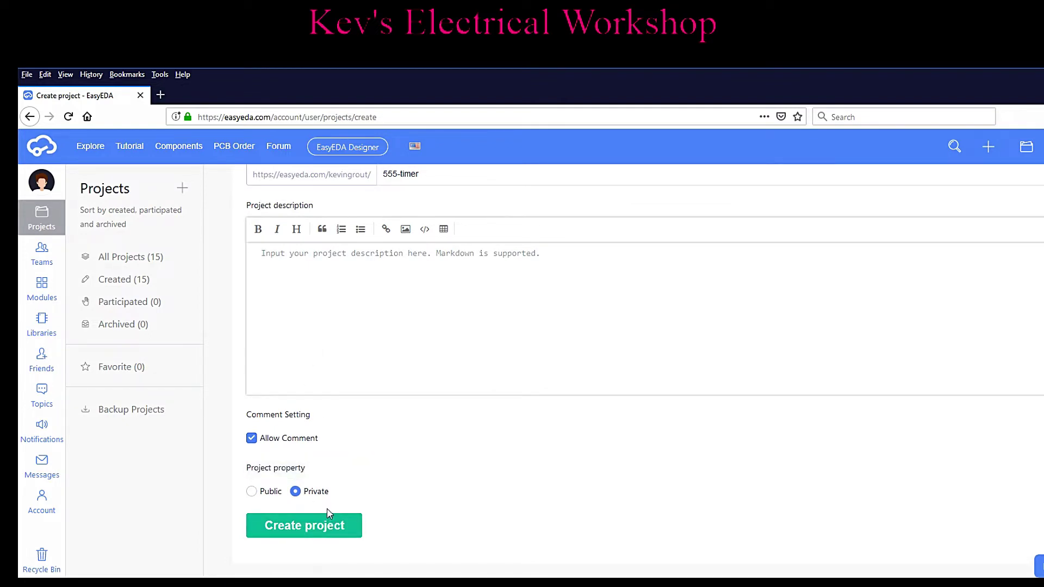
mouse_move(297, 497)
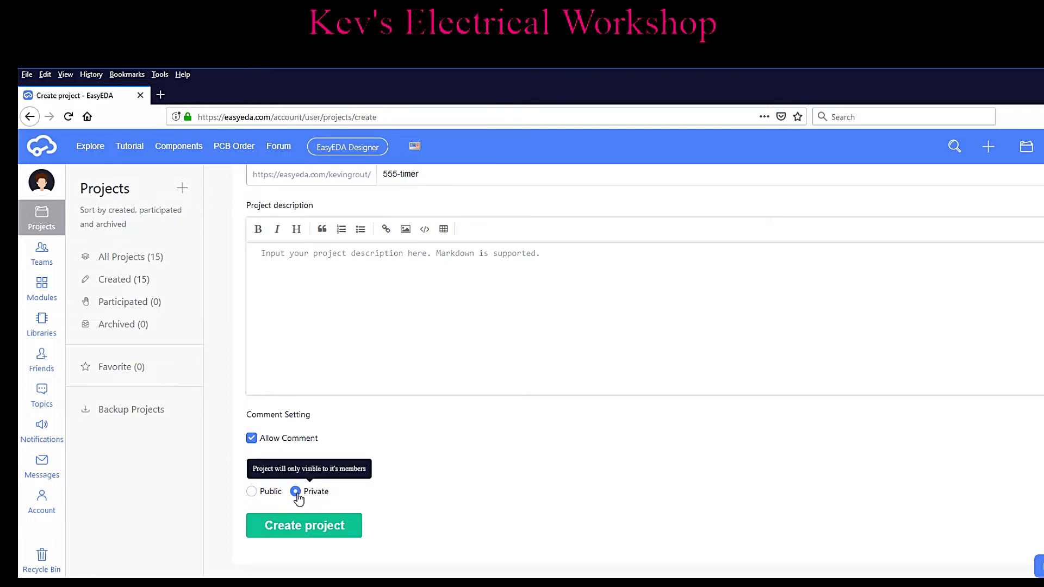
mouse_move(255, 495)
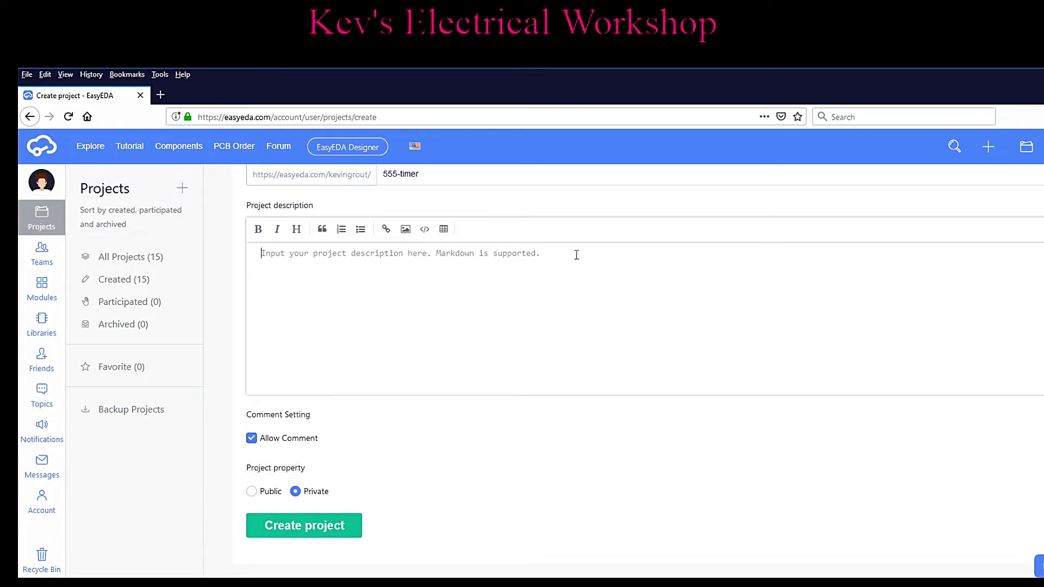
text(this is my project)
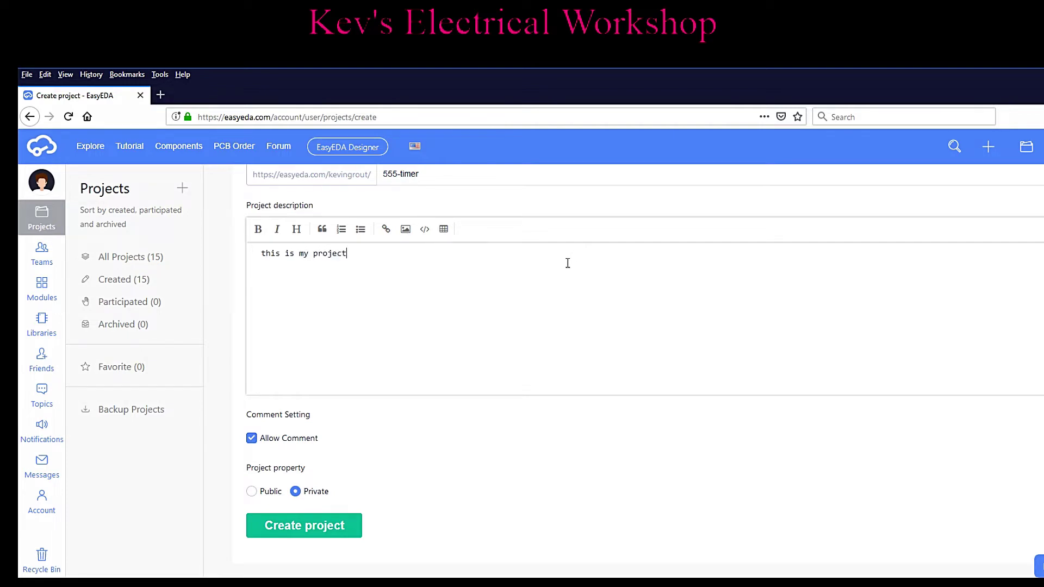
click(313, 526)
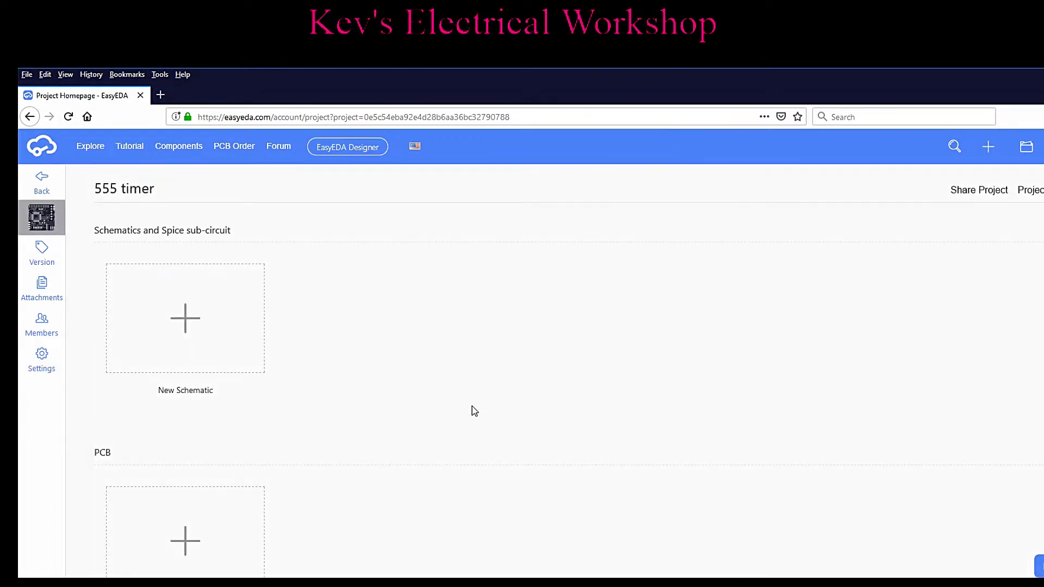
Step: Start a blank Sheet_1 schematic from the New Schematic tile
click(188, 328)
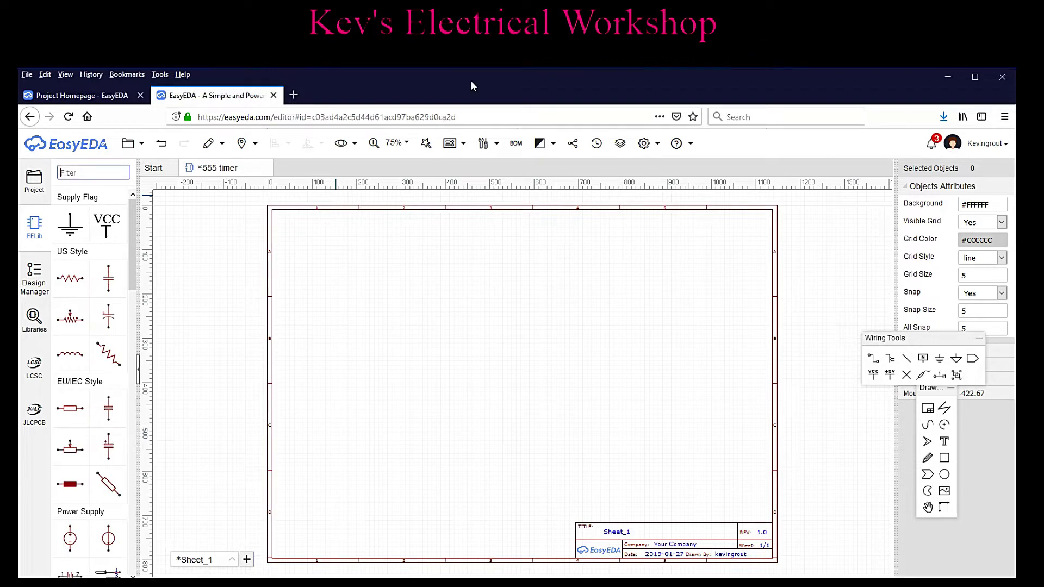
Step: Look through the editor's settings, placement and editing menus
click(644, 143)
click(247, 143)
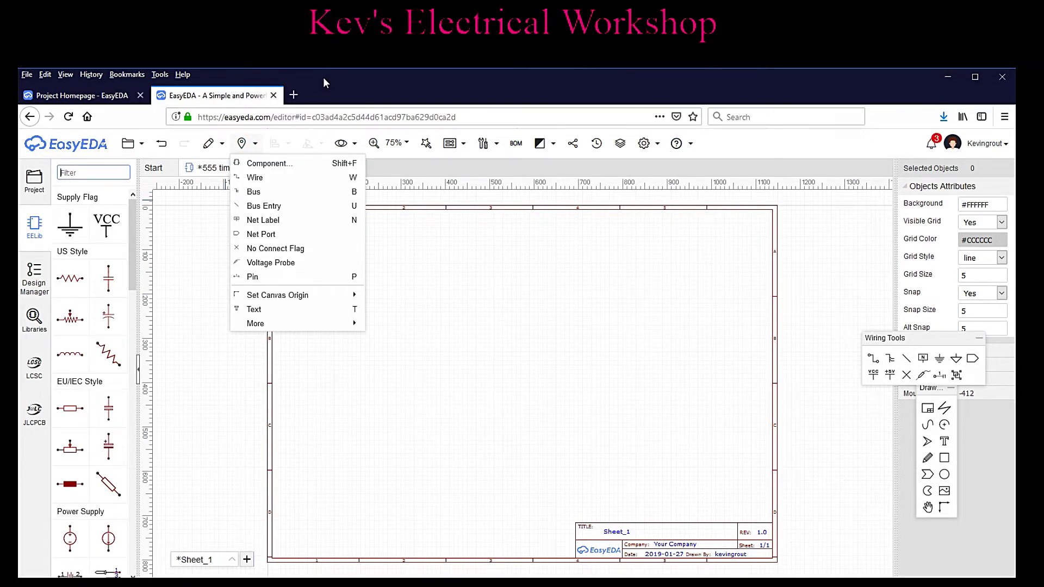
click(212, 143)
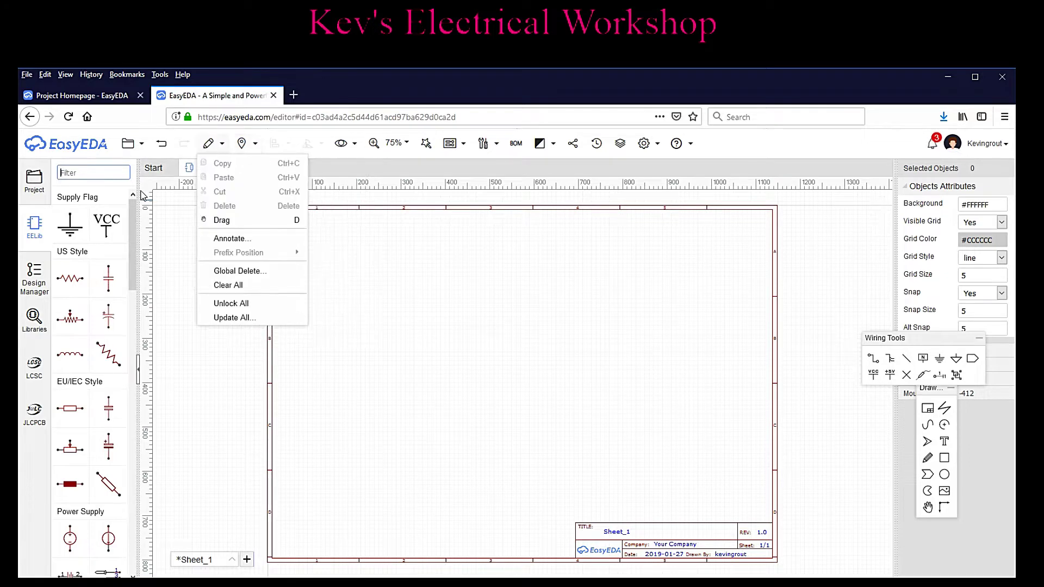
click(71, 174)
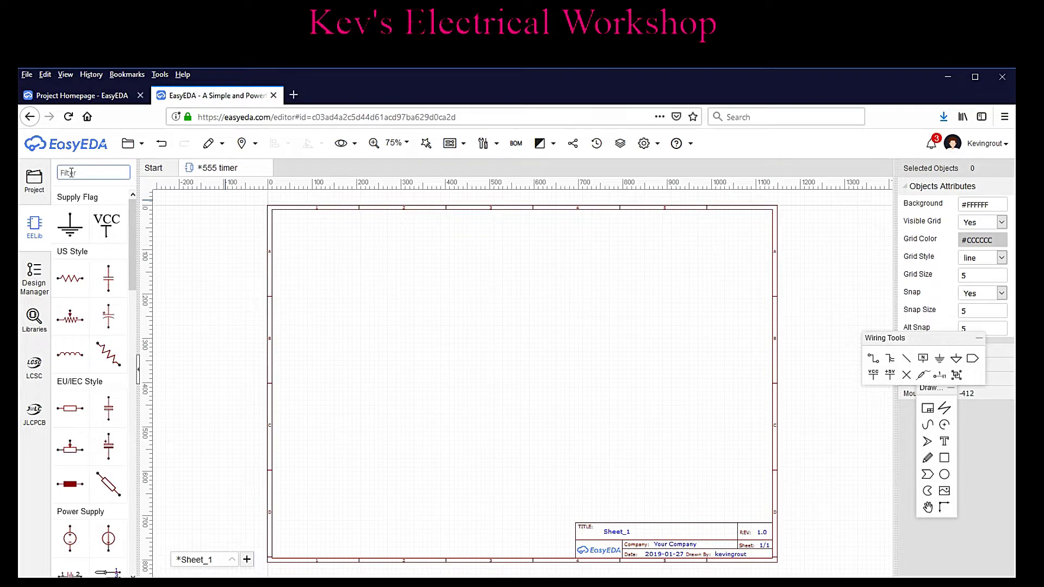
Step: Search the library for '55' and place an NE555P as U1 mid-sheet
text(55)
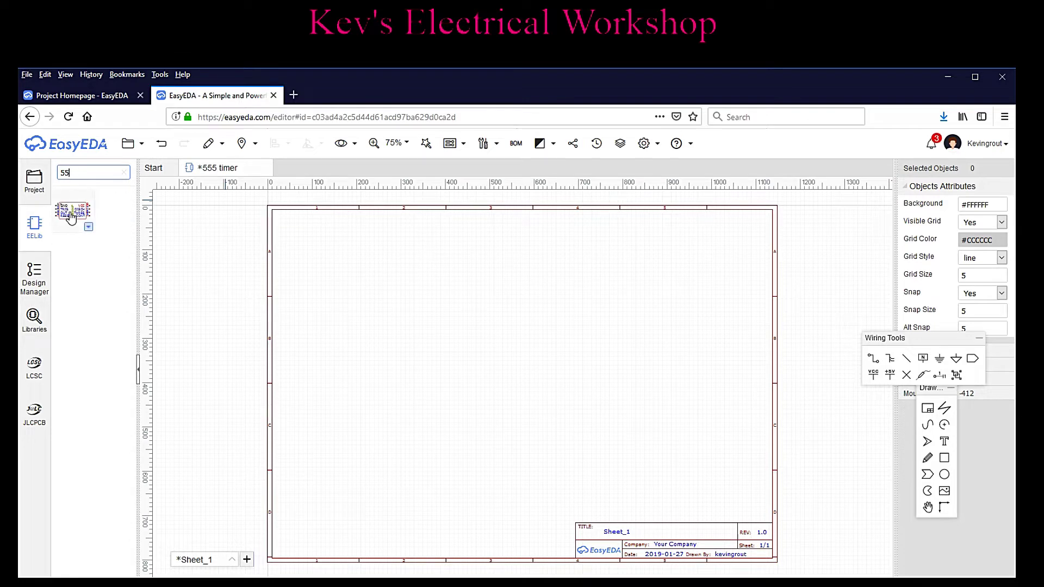
click(89, 228)
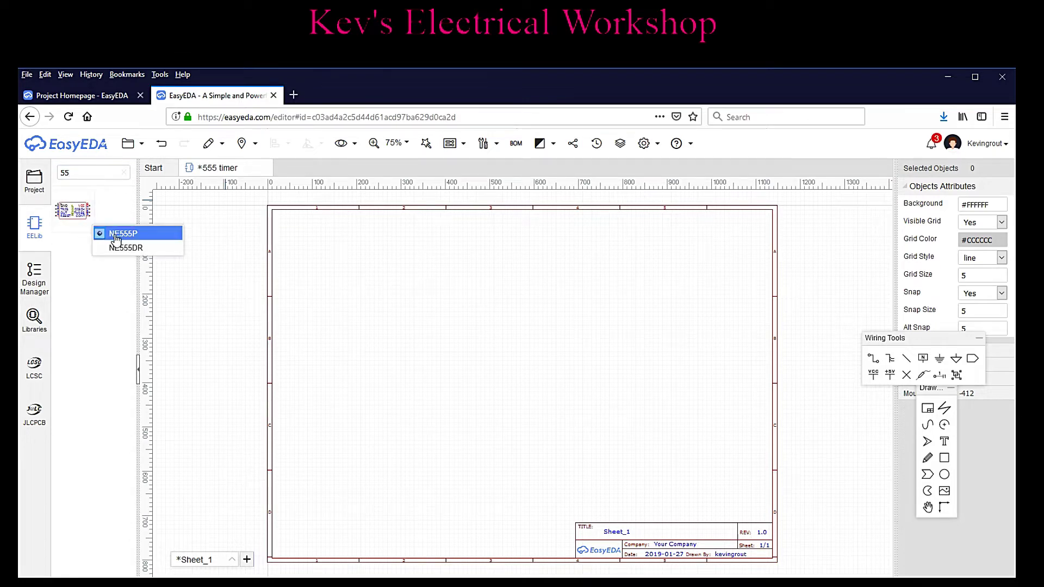
click(75, 219)
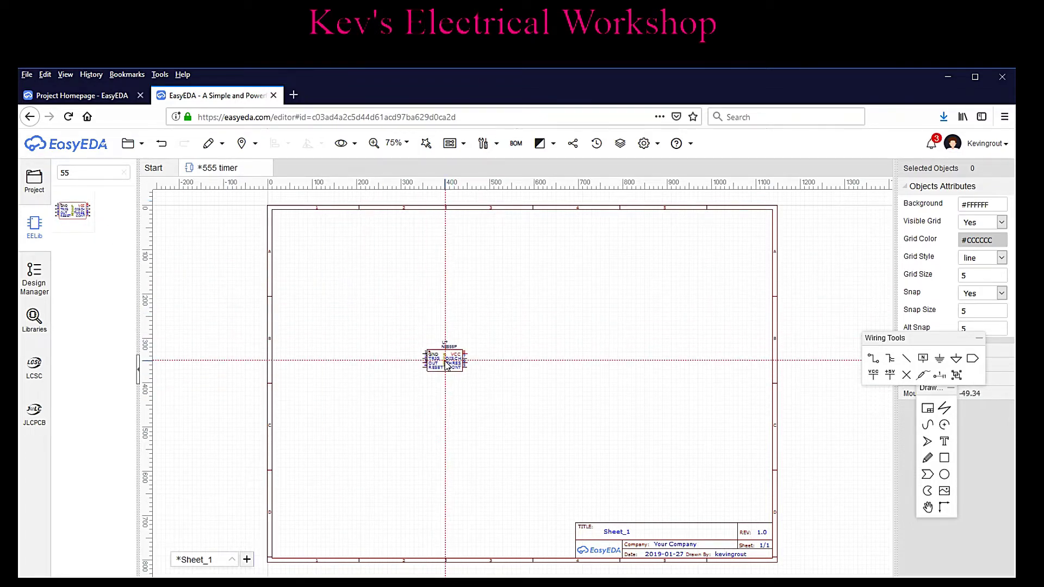
click(448, 363)
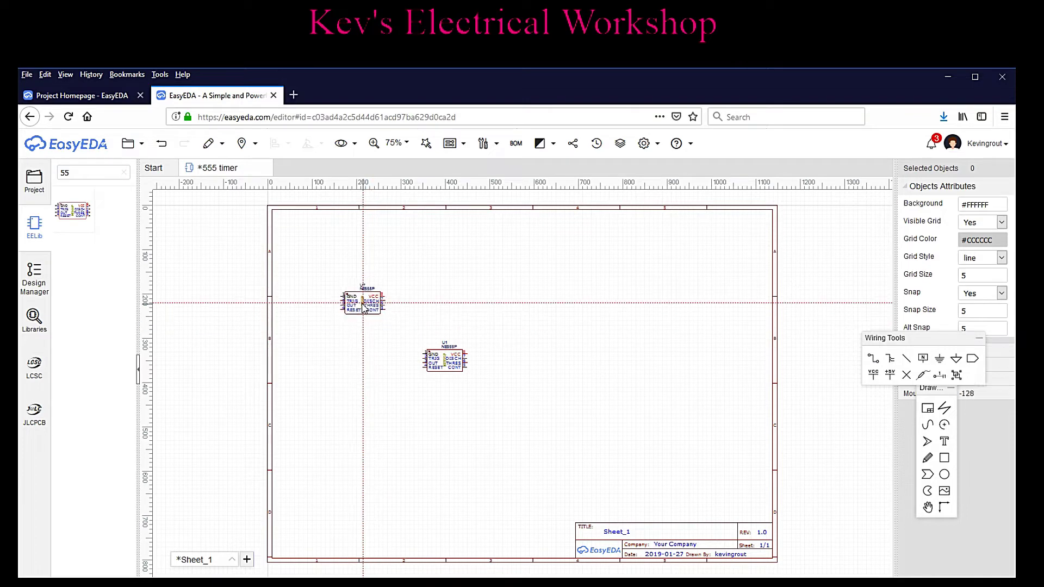
key(Escape)
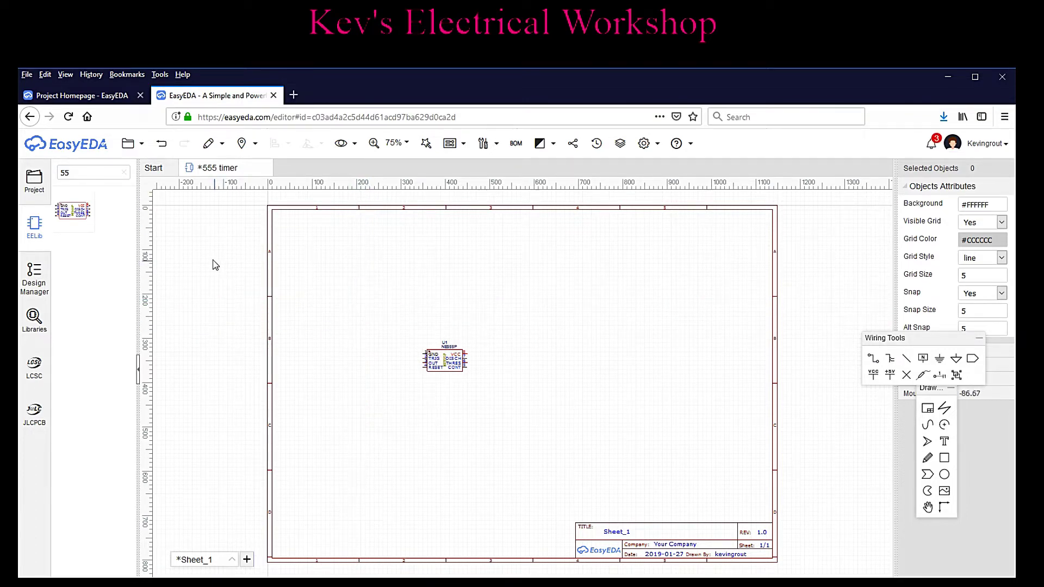
Step: Clear the library filter and place a VCC flag above the 555 chip
click(77, 172)
key(BackSpace)
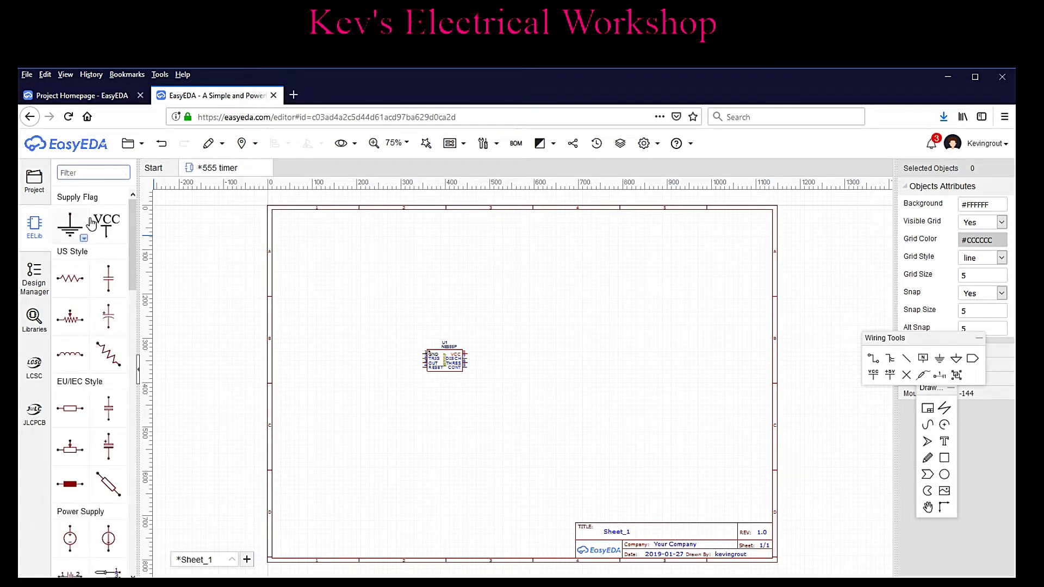
click(106, 227)
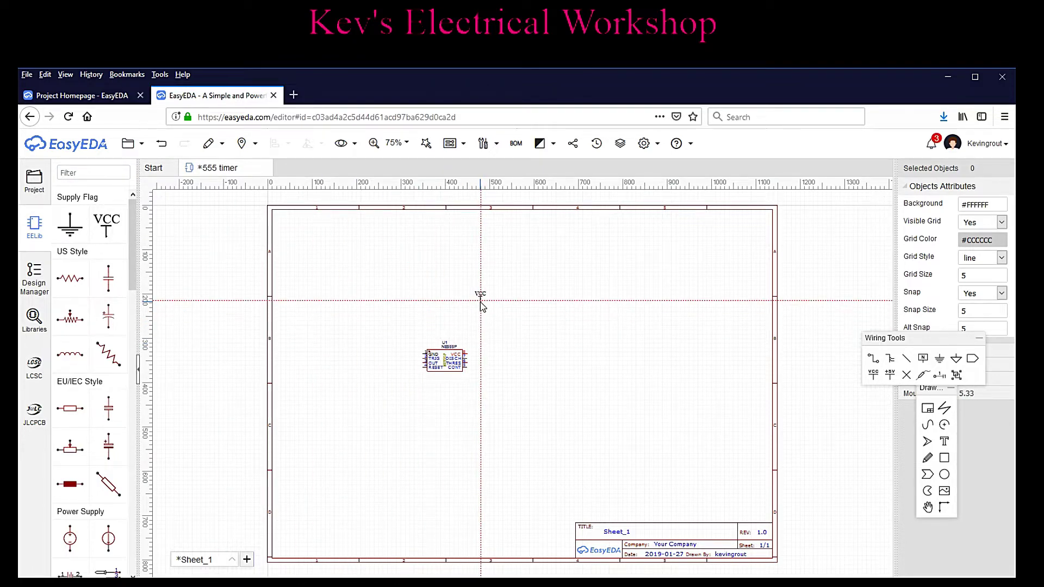
click(480, 302)
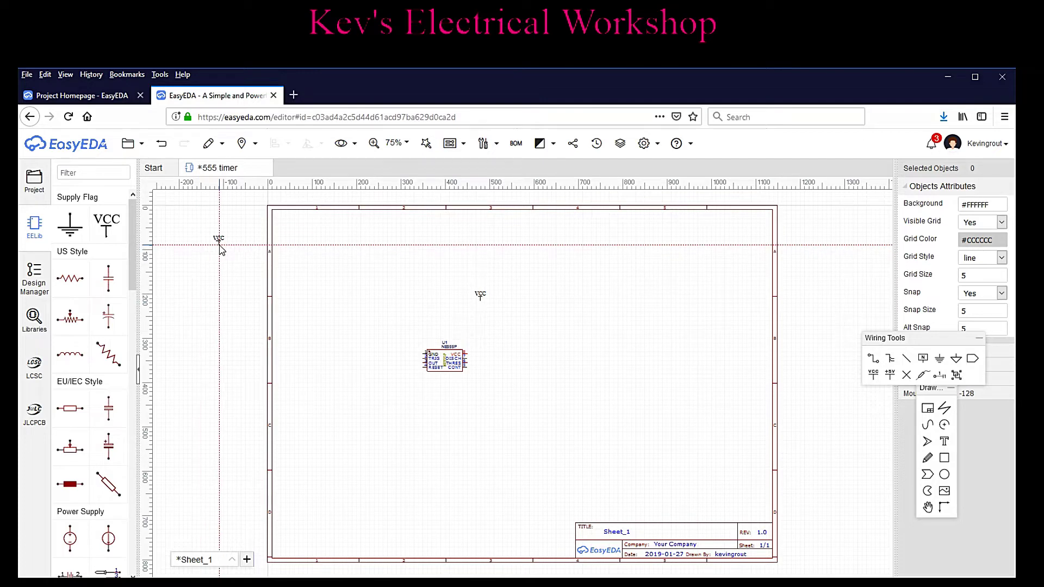
key(Escape)
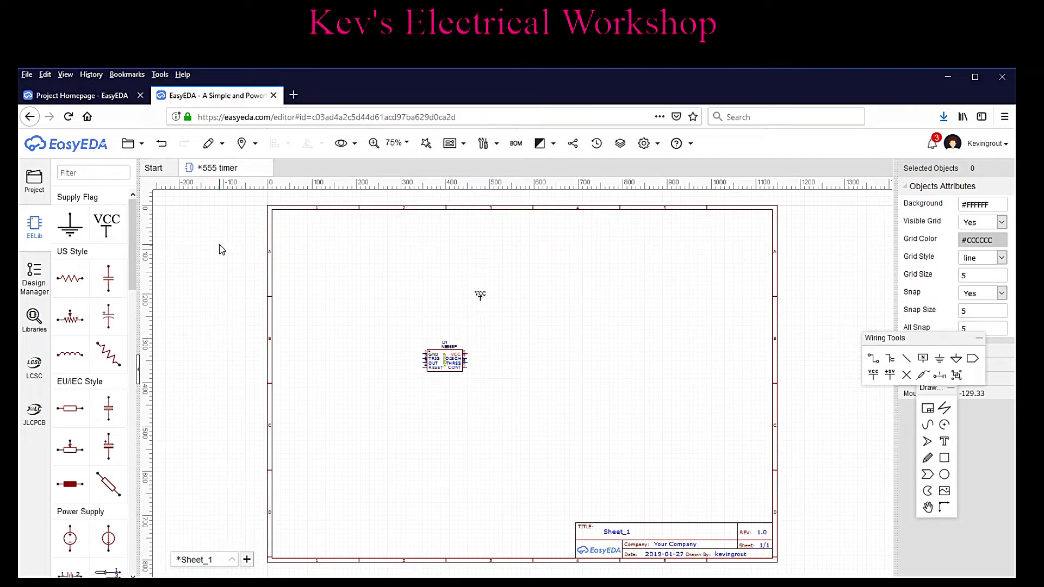
Step: Place a ground symbol to the lower left of the chip
click(70, 227)
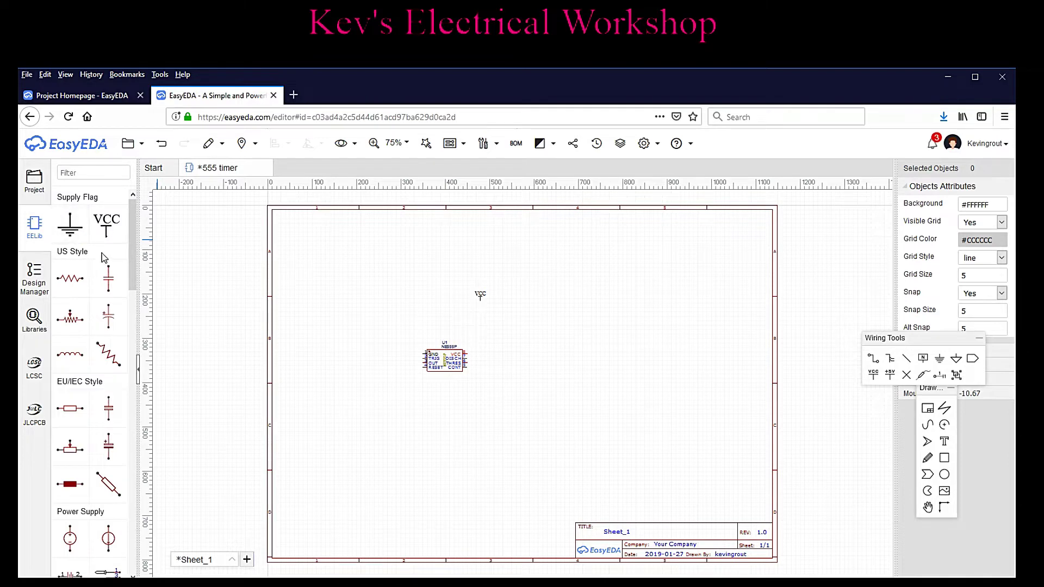
click(387, 400)
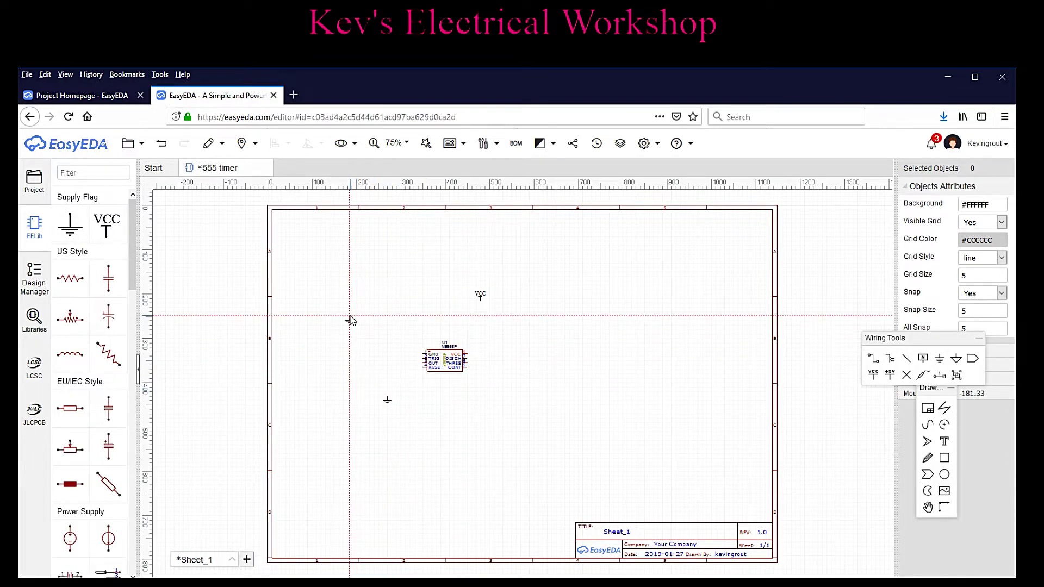
key(Escape)
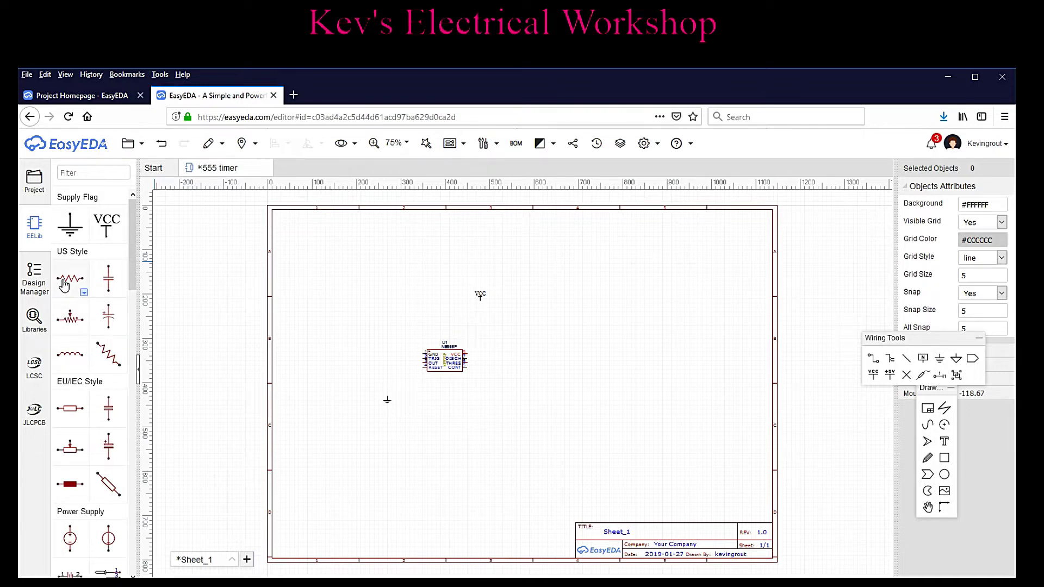
Step: Place three US resistors R1–R3 with the Res_AXIAL-0.4(1/4W)_US footprint
click(83, 293)
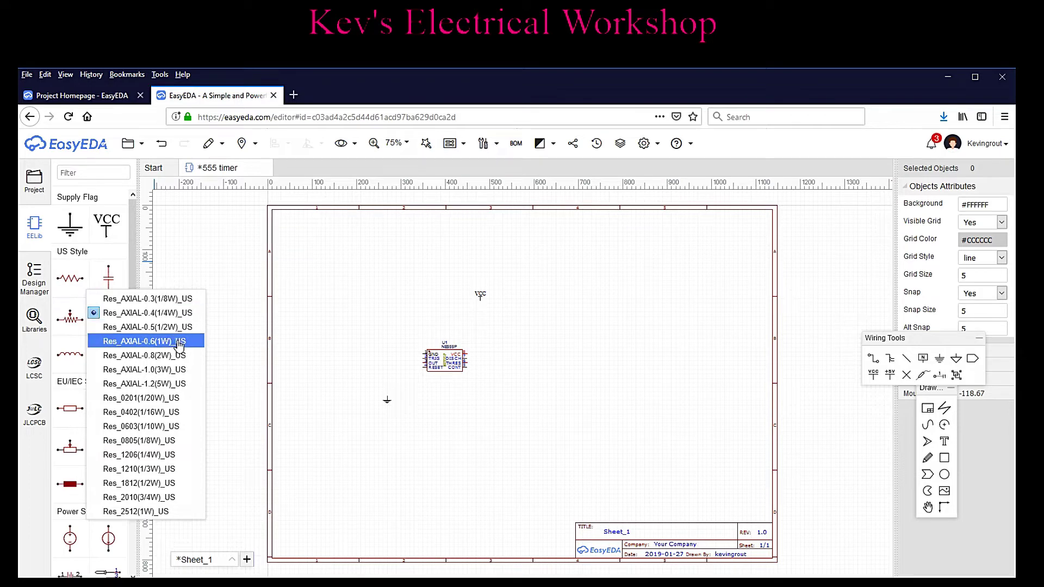
click(173, 316)
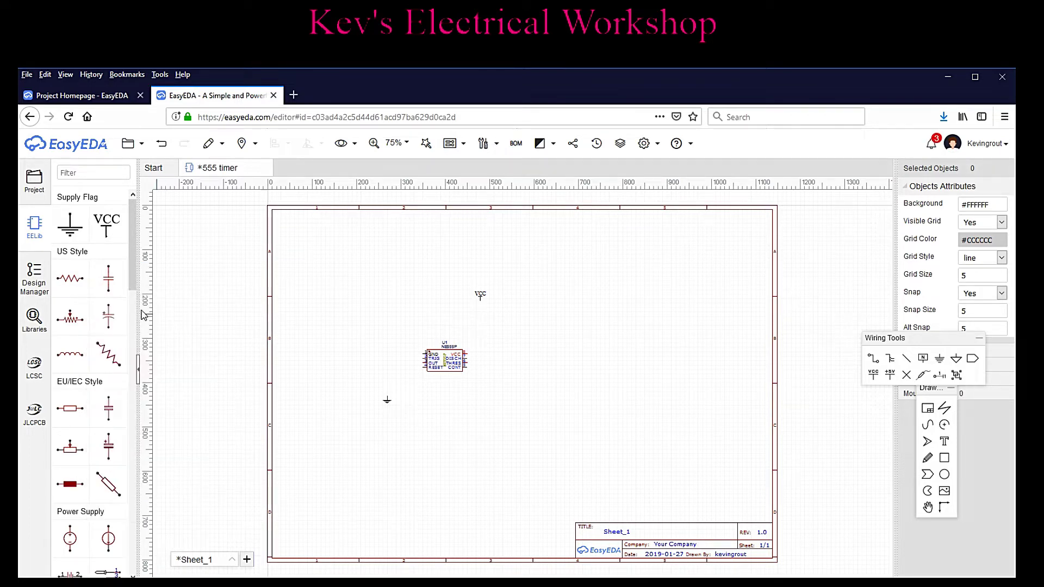
click(70, 280)
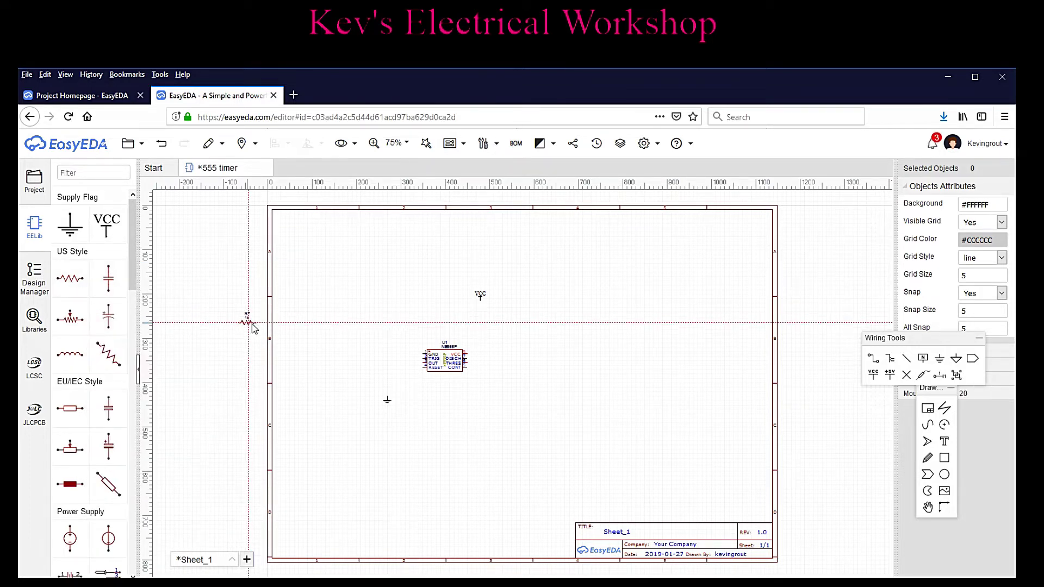
click(331, 282)
click(334, 327)
click(336, 375)
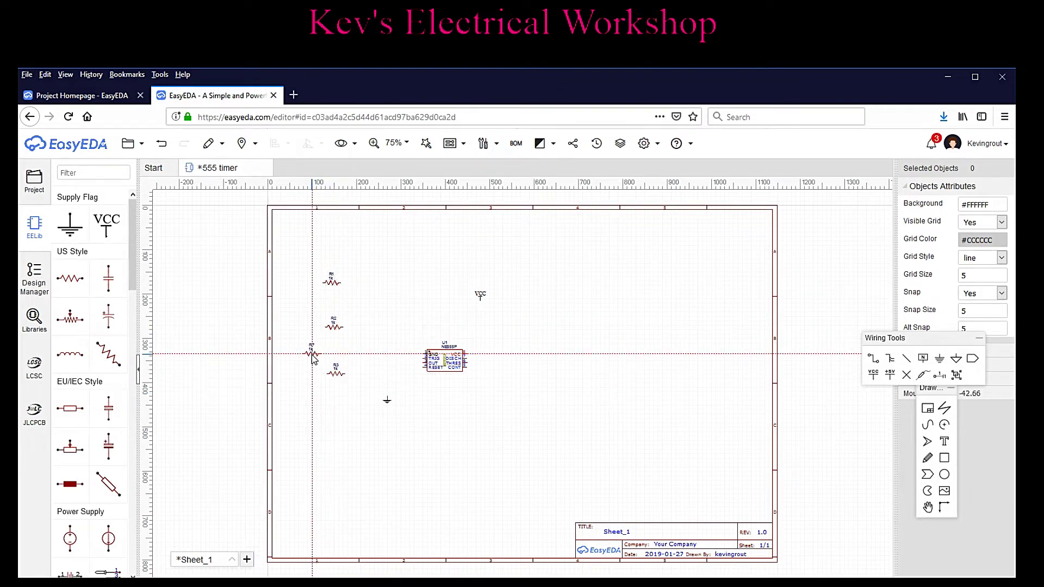
key(Escape)
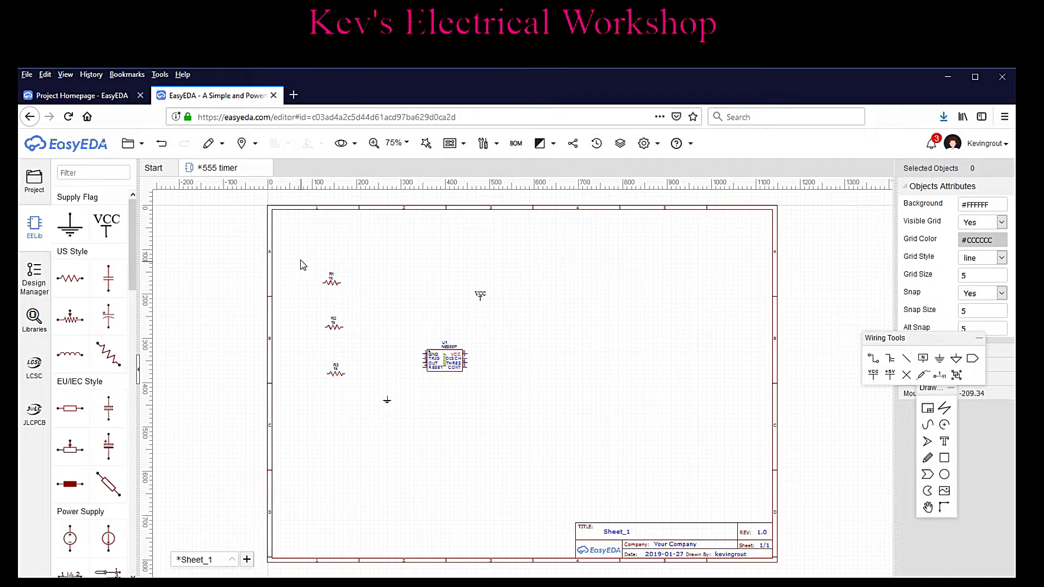
Step: Rotate the three resistors vertical and move R1 and R2 into position
drag(304, 254, 359, 417)
click(308, 143)
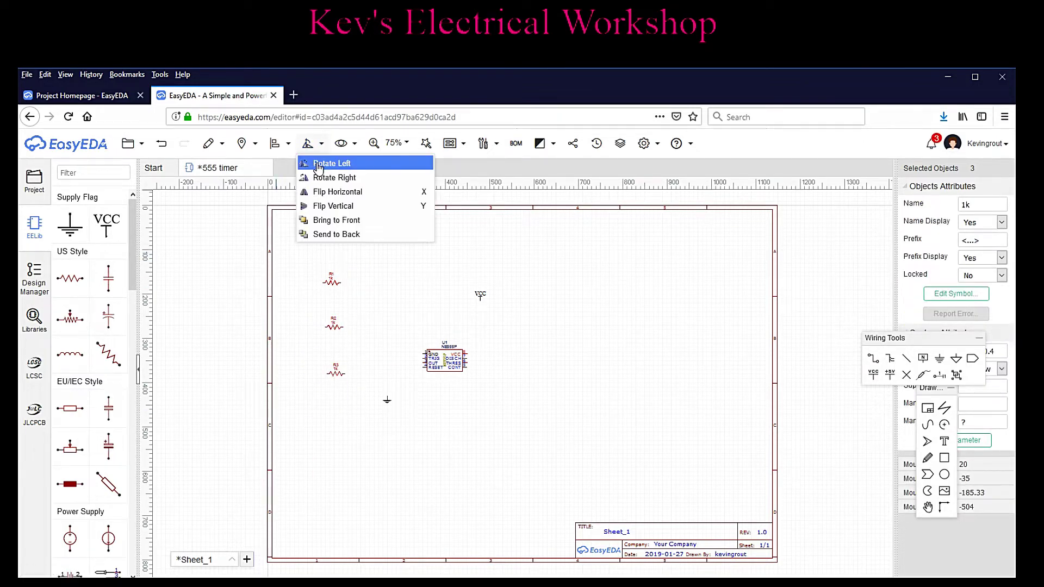
click(319, 165)
click(340, 435)
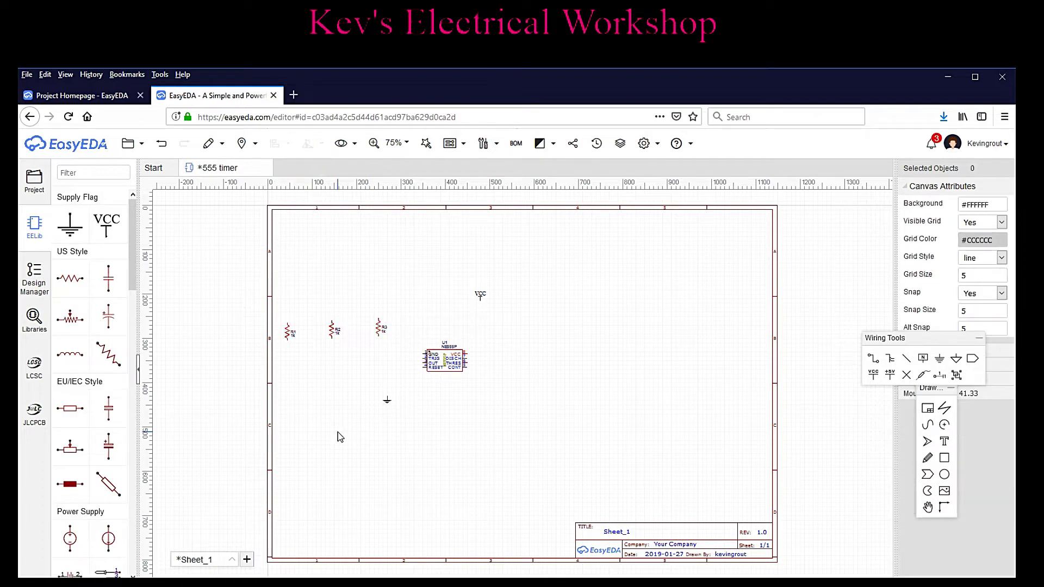
drag(289, 339, 345, 299)
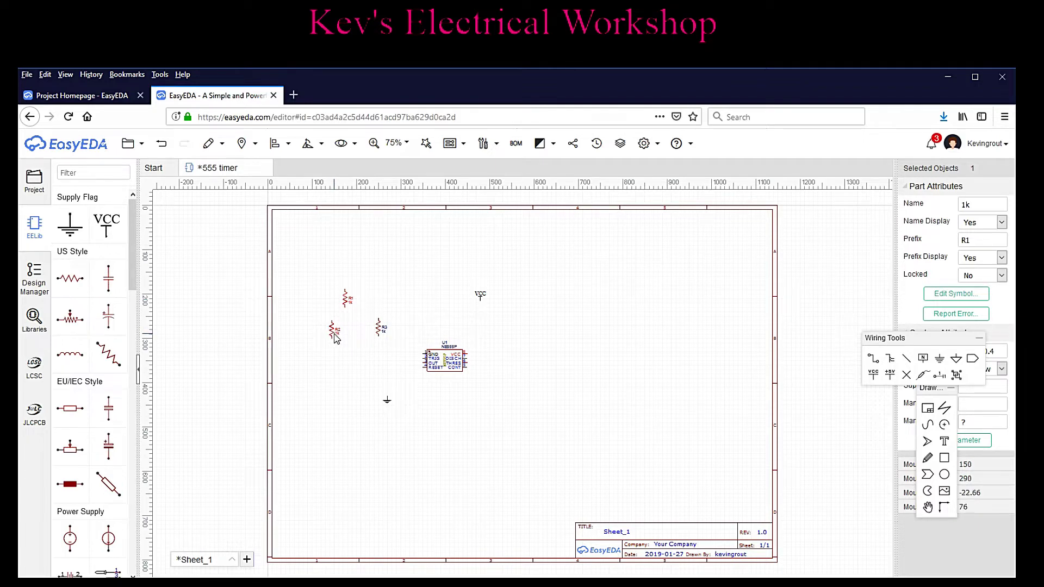
drag(335, 339, 517, 367)
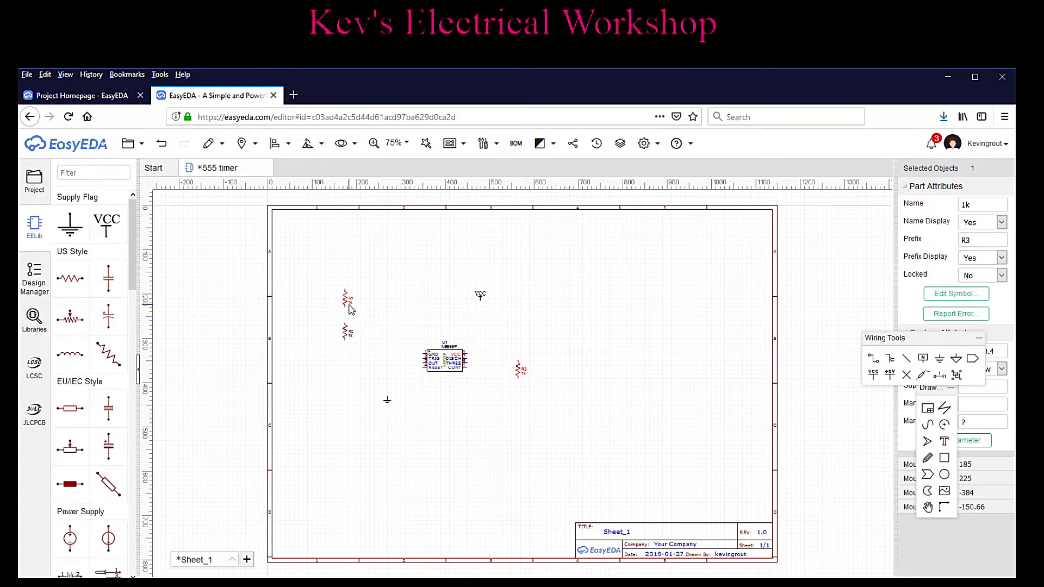
Step: Change R2's value text from 1k to 10k in its Attributes dialog
right_click(352, 339)
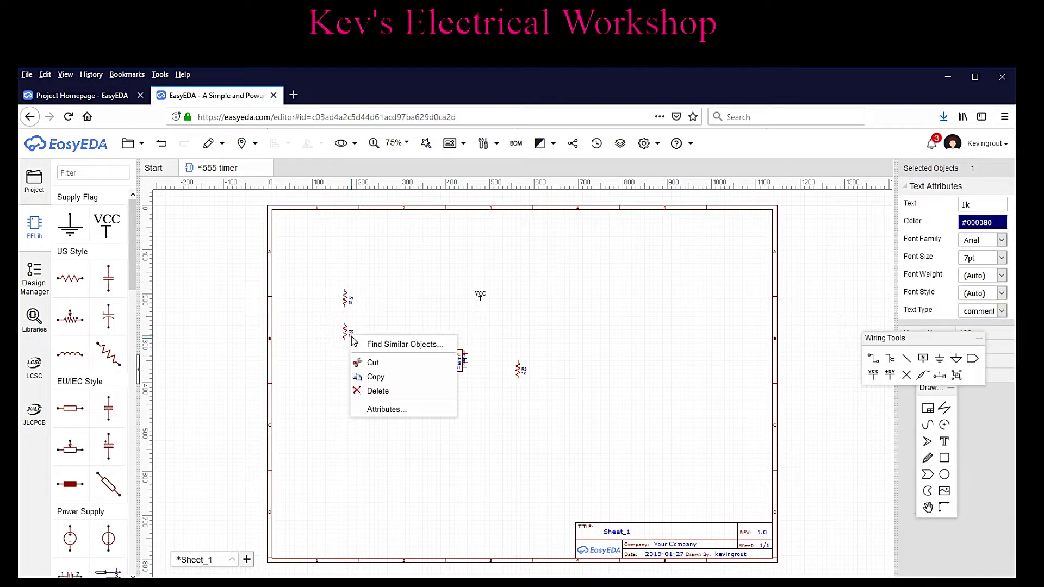
click(388, 410)
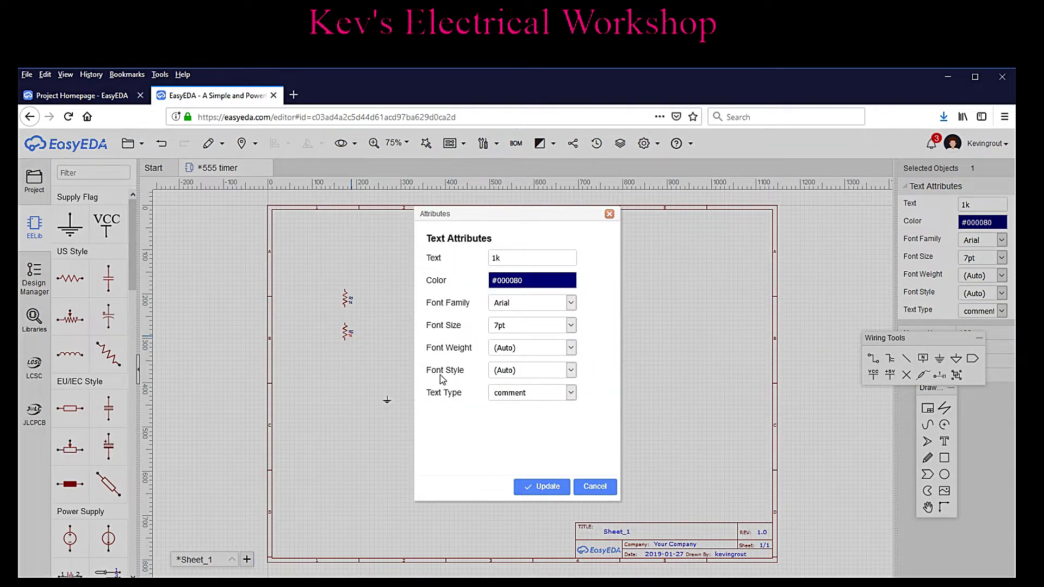
double_click(497, 259)
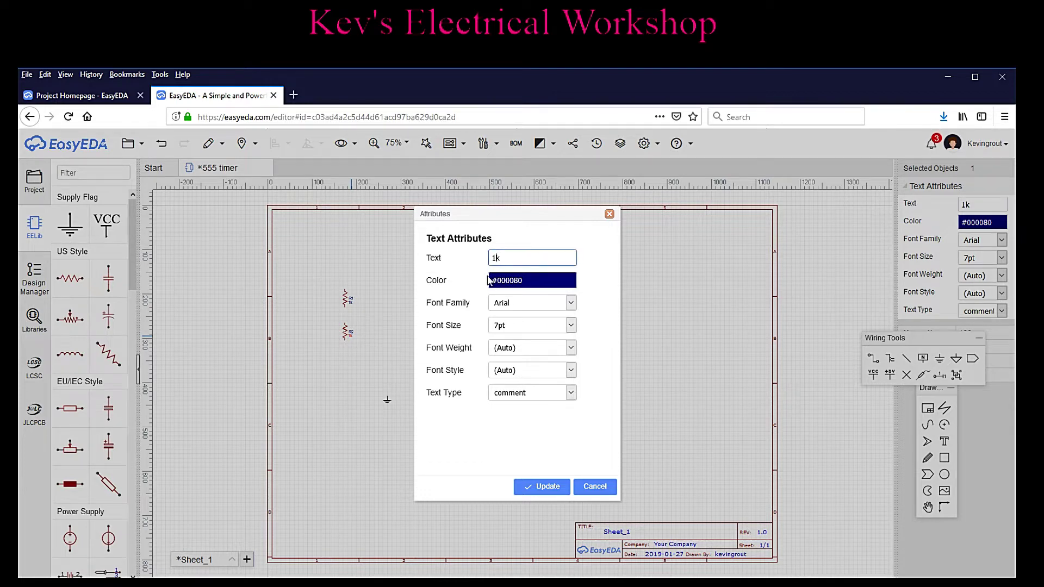
click(540, 487)
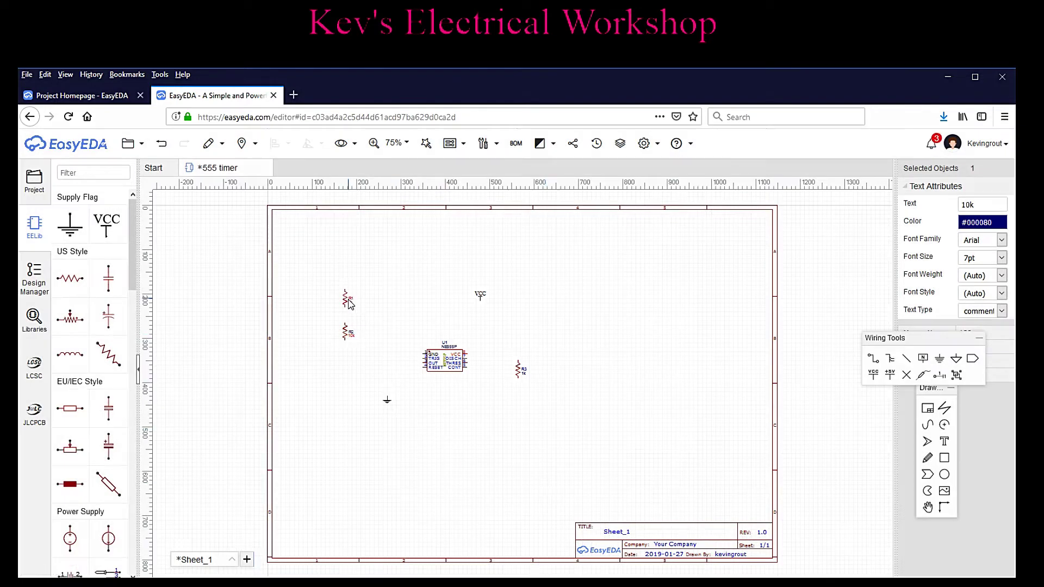
click(343, 143)
Step: Place capacitor C1 left of the 555 chip and C2 below-right of it
click(110, 321)
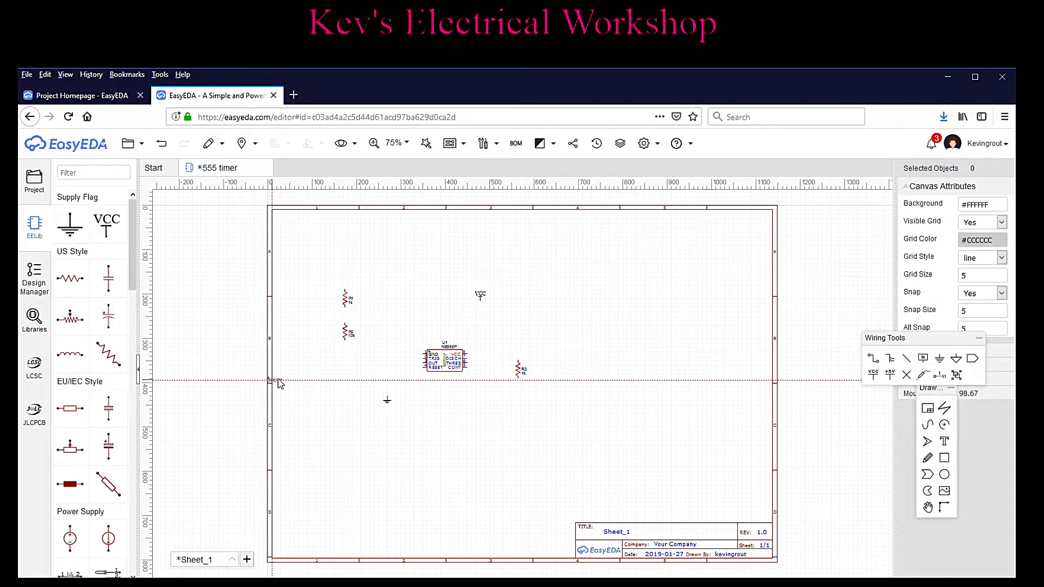
click(345, 367)
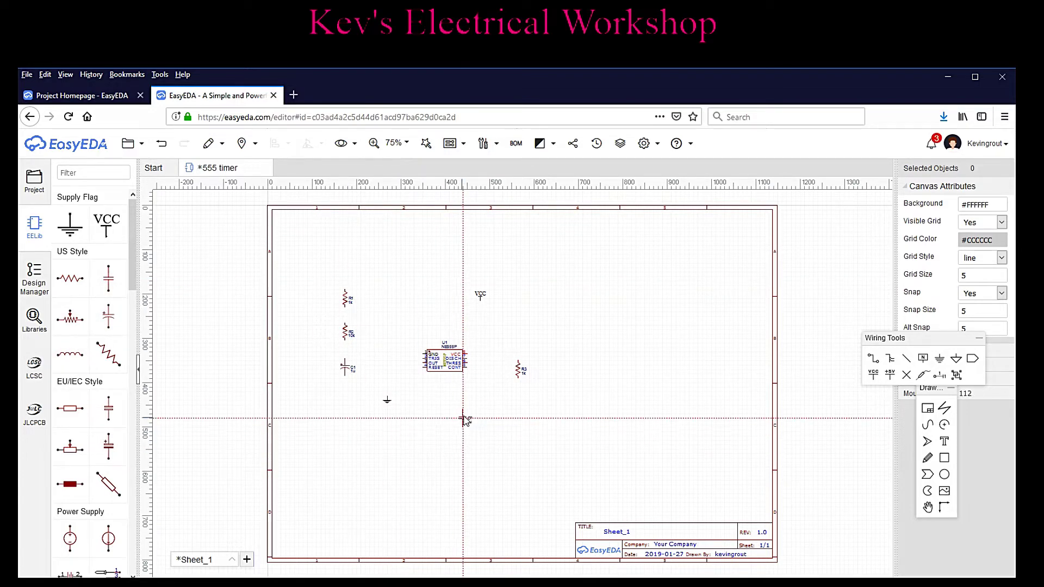
click(493, 390)
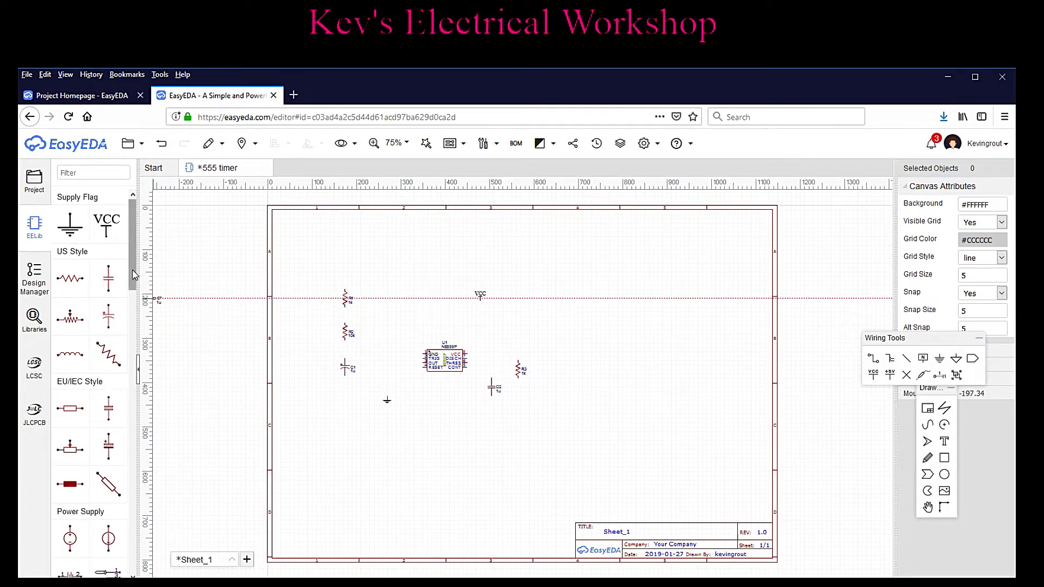
scroll(131, 297, down, 2)
drag(131, 296, 107, 348)
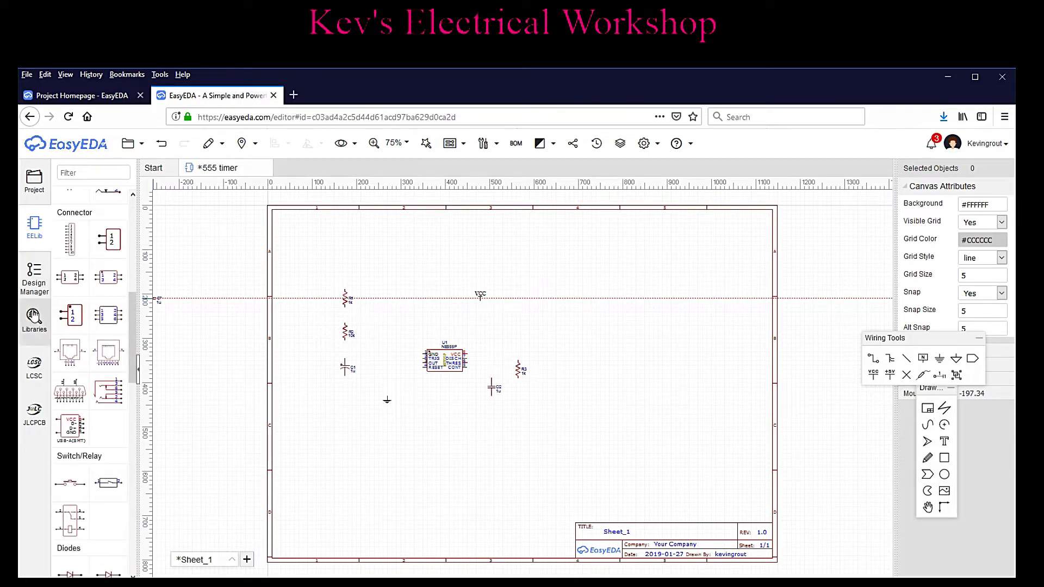
click(34, 320)
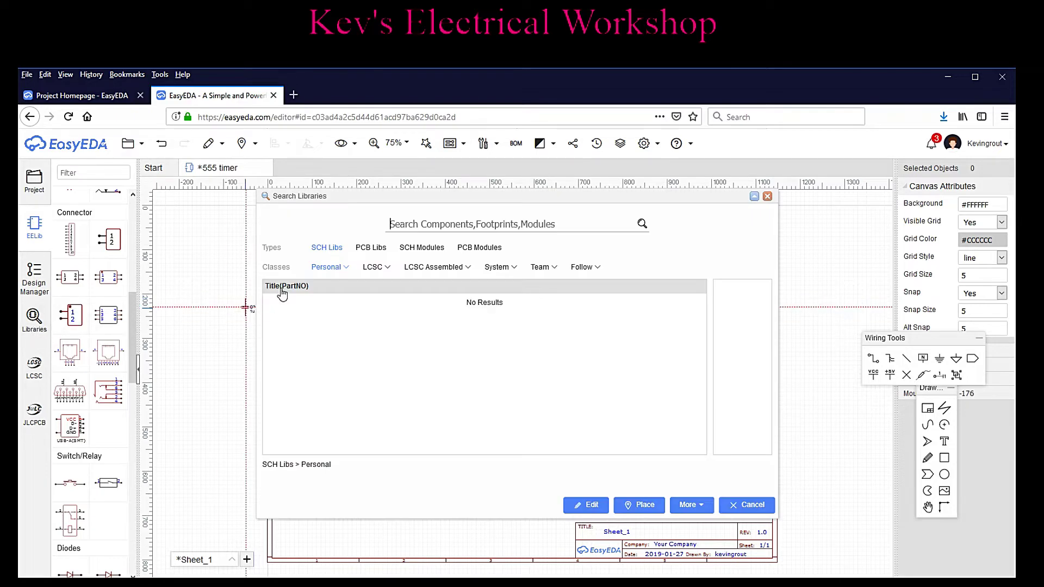
click(327, 268)
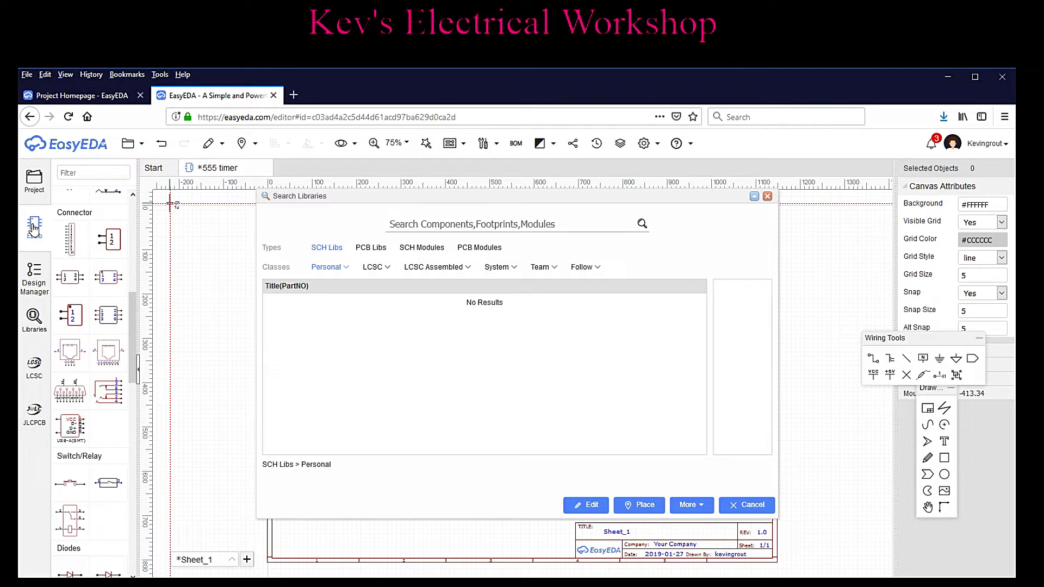
click(749, 506)
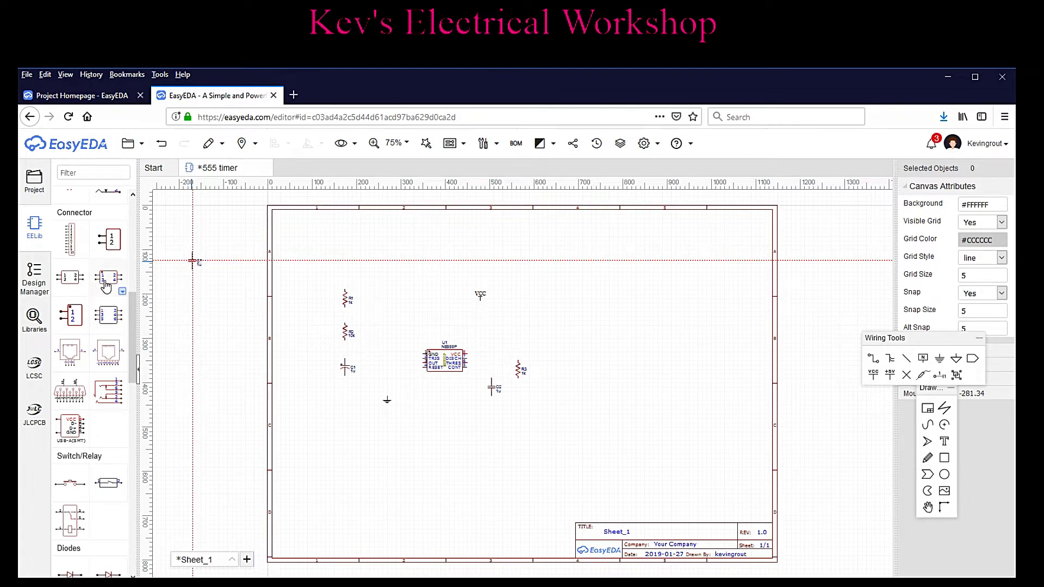
drag(134, 352, 143, 408)
Step: Place an LED as LED1 and rotate it 90 degrees
click(73, 459)
click(391, 456)
key(Escape)
click(394, 459)
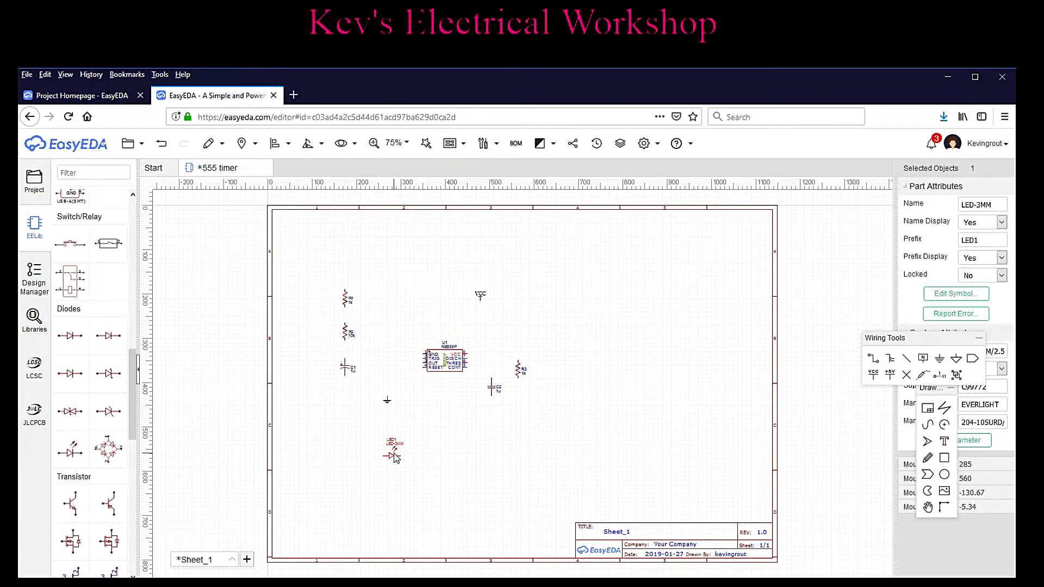
click(321, 145)
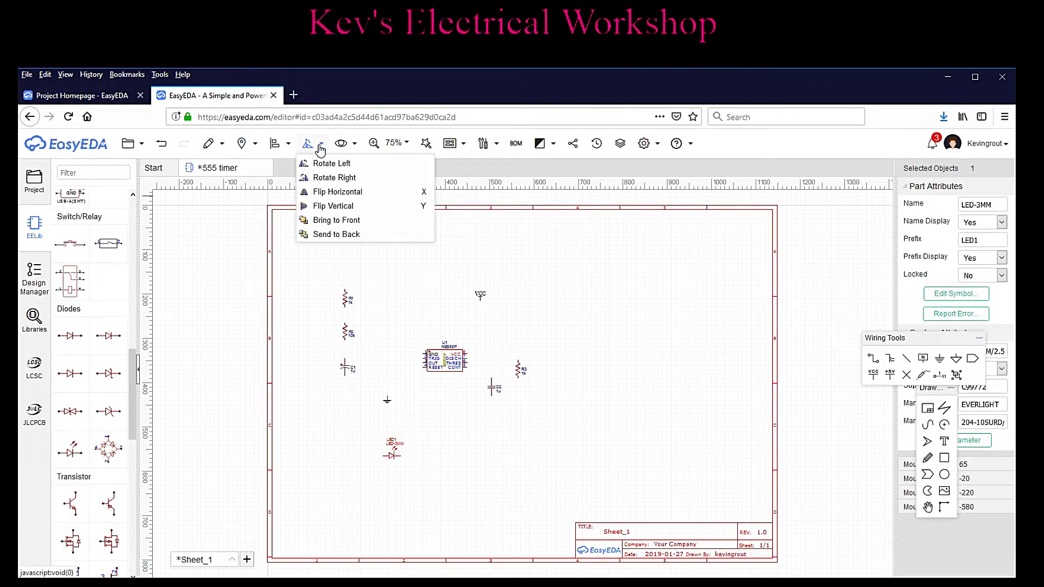
click(323, 178)
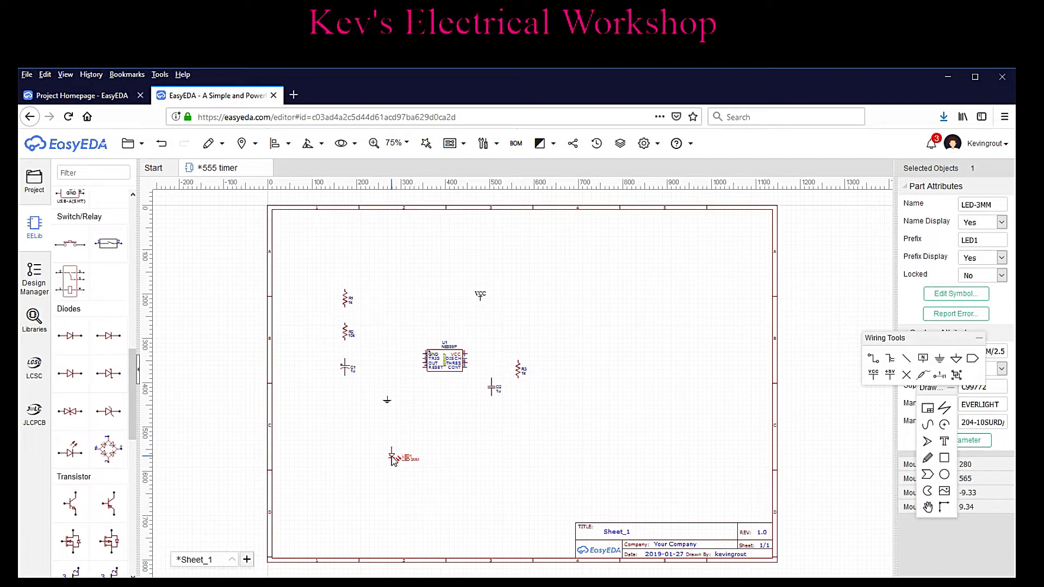
Step: Move R3 and LED1 to the right of the 555 chip
click(522, 372)
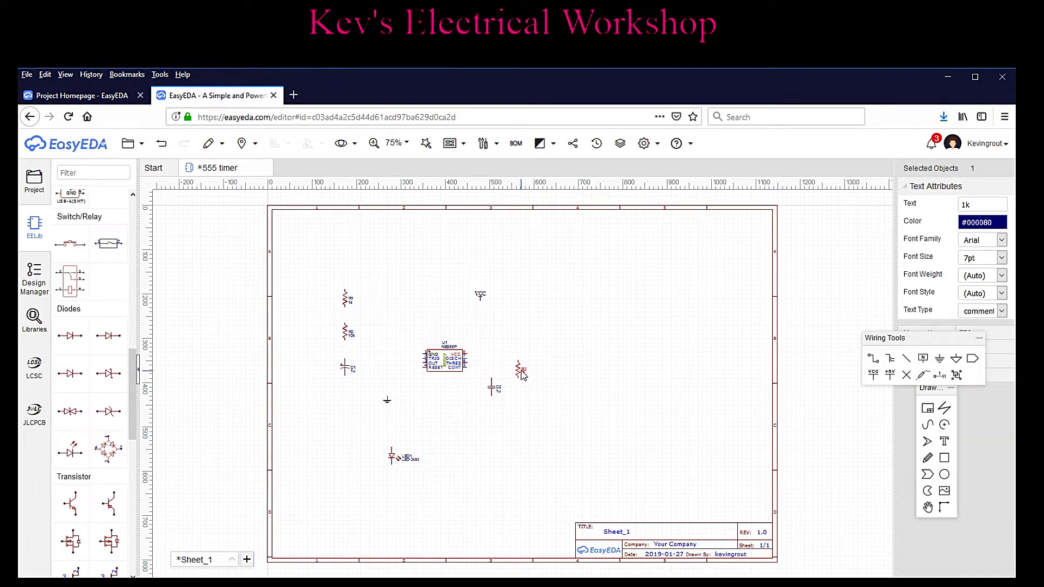
drag(521, 376, 518, 325)
drag(401, 457, 521, 373)
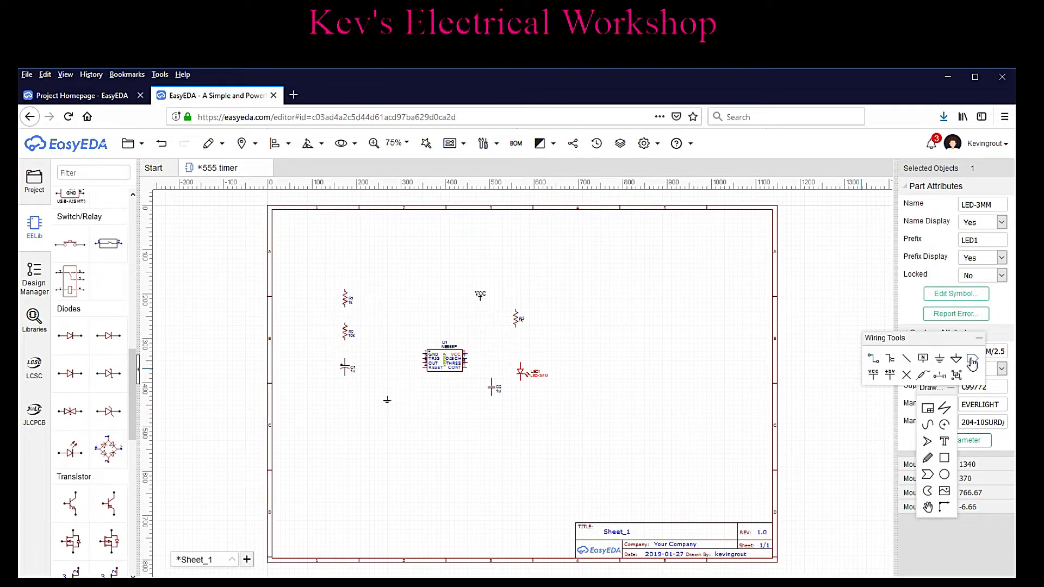
Step: Wire the VCC symbol to U1's VCC pin and the ground symbol to its GND pin
click(870, 361)
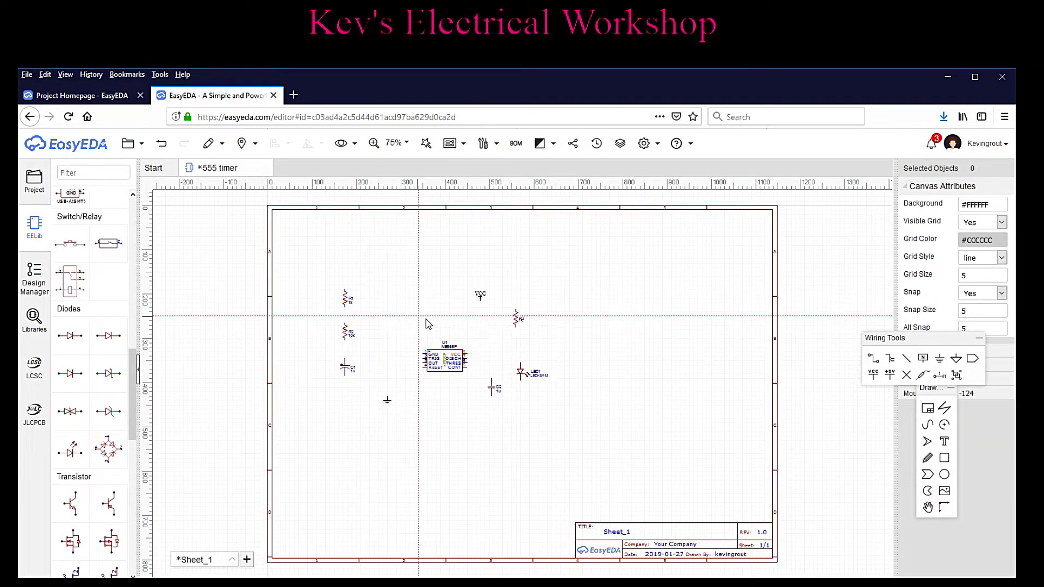
click(480, 300)
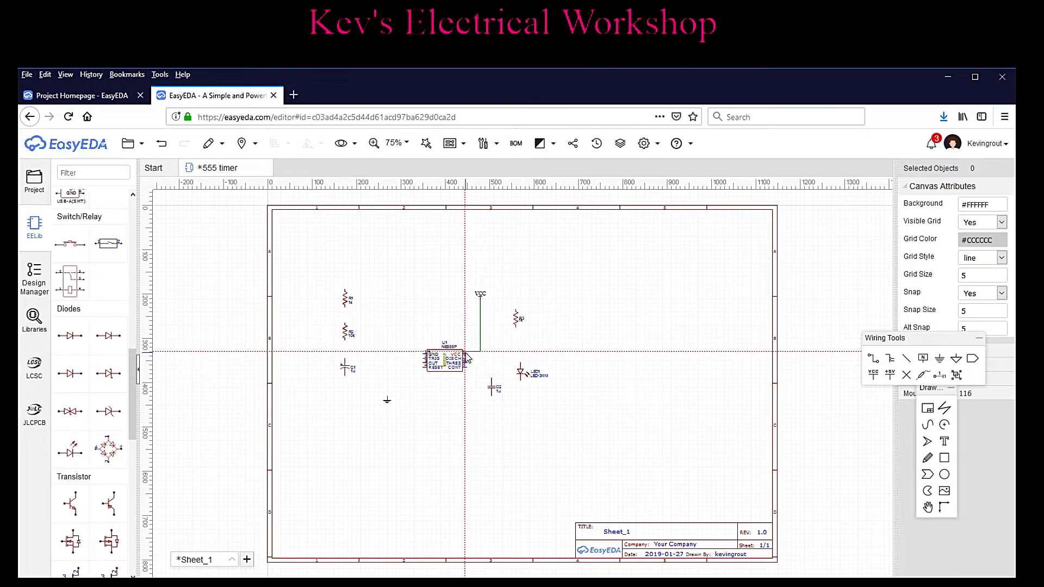
click(466, 354)
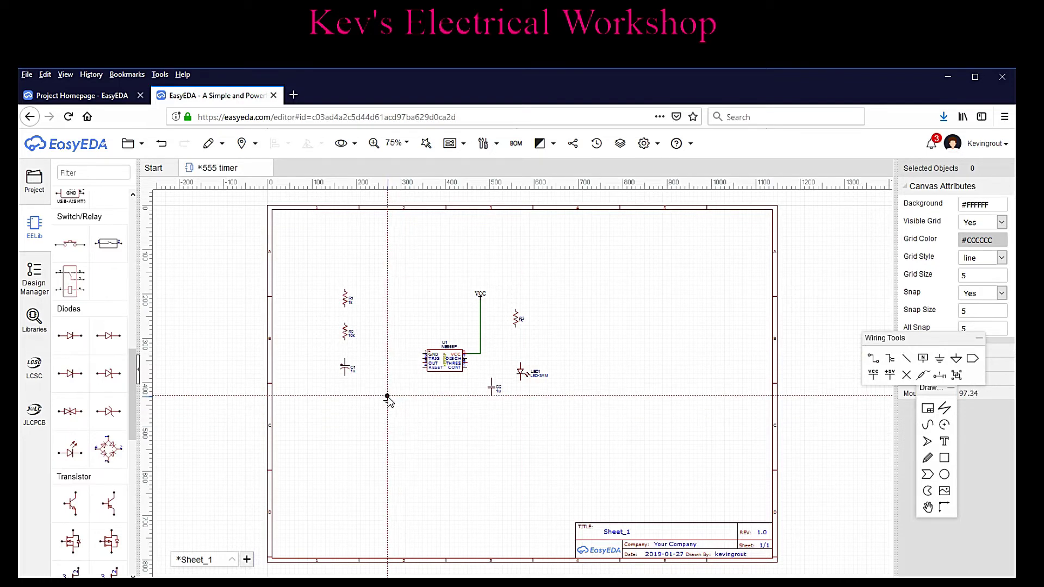
click(387, 398)
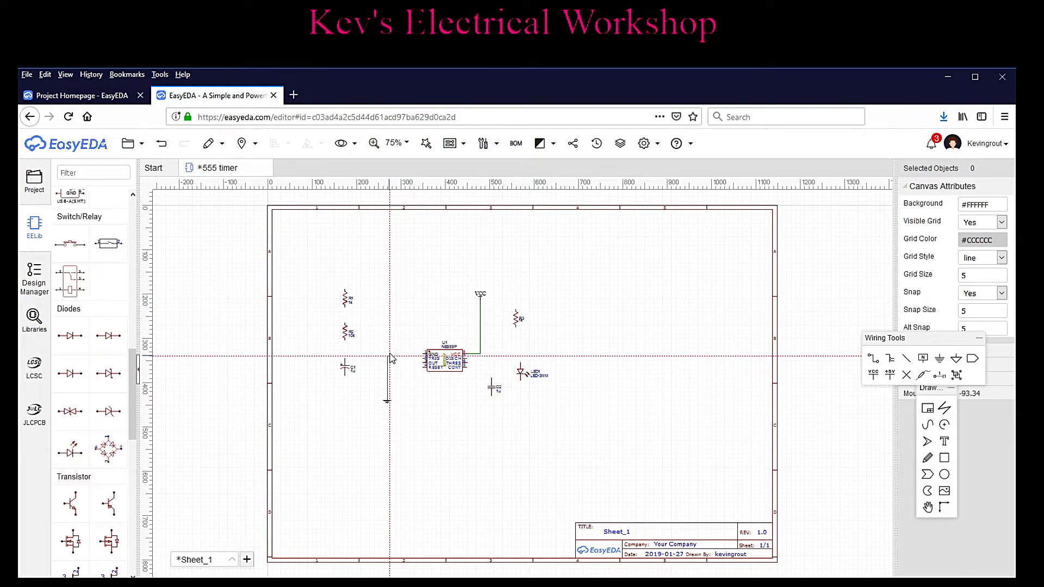
click(424, 354)
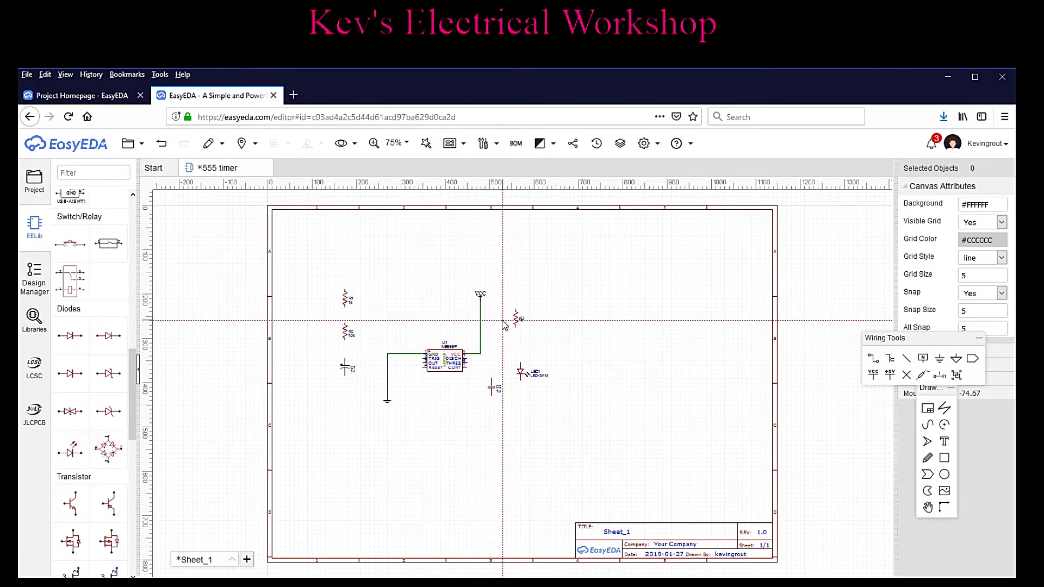
Step: Run a wire from U1's RESET pin, with one corner, up to the VCC supply
click(422, 368)
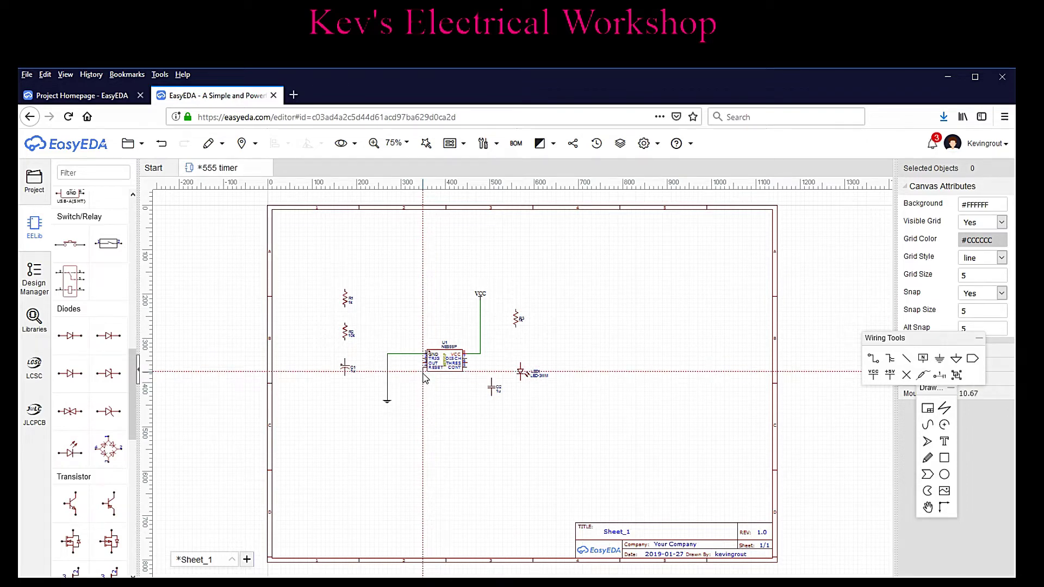
click(480, 377)
click(480, 301)
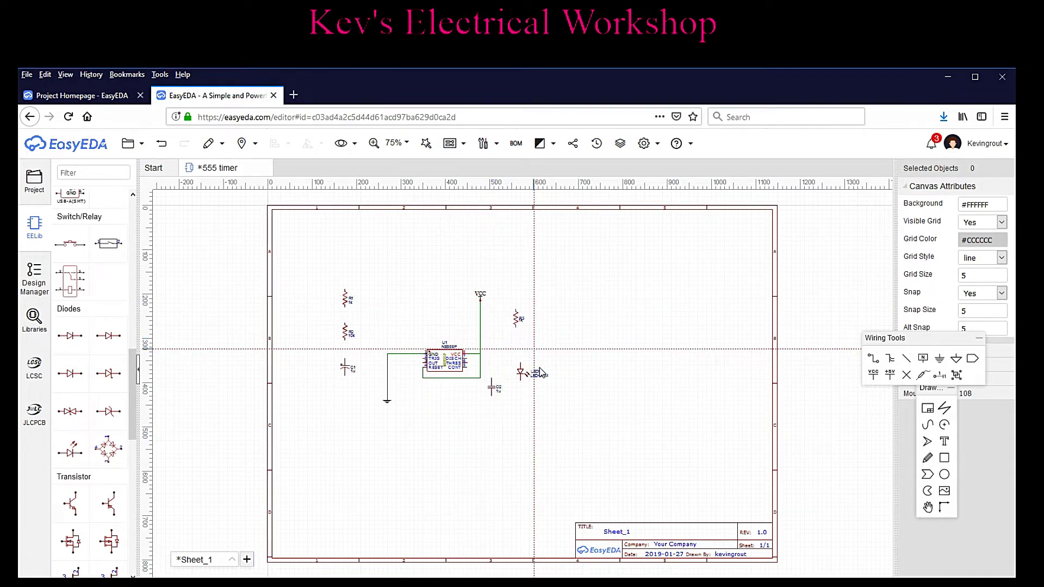
Step: Wire R1's top pin to VCC, R1 to R2, and that junction around to the 555 pin
click(345, 290)
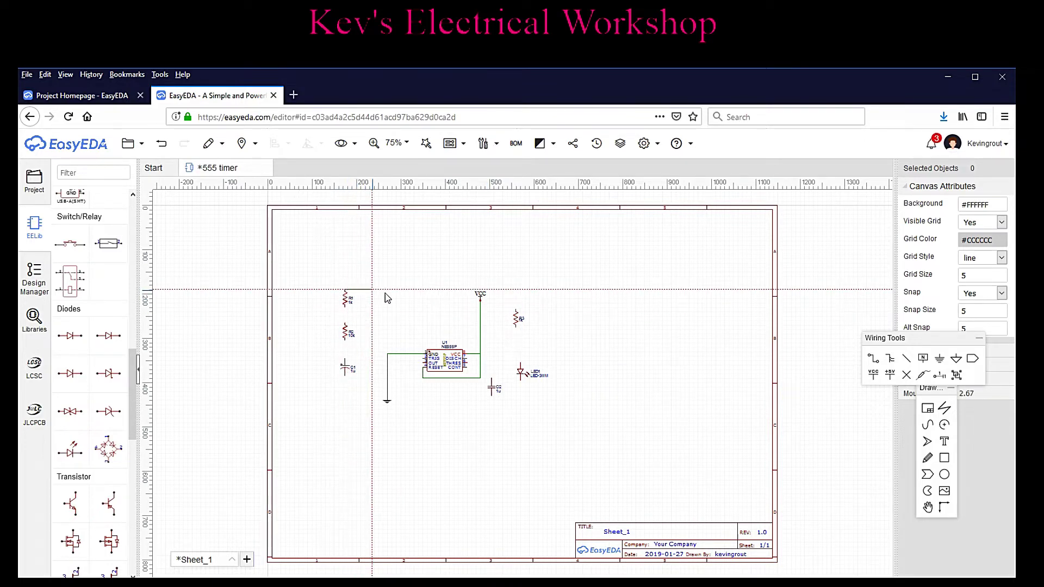
click(481, 301)
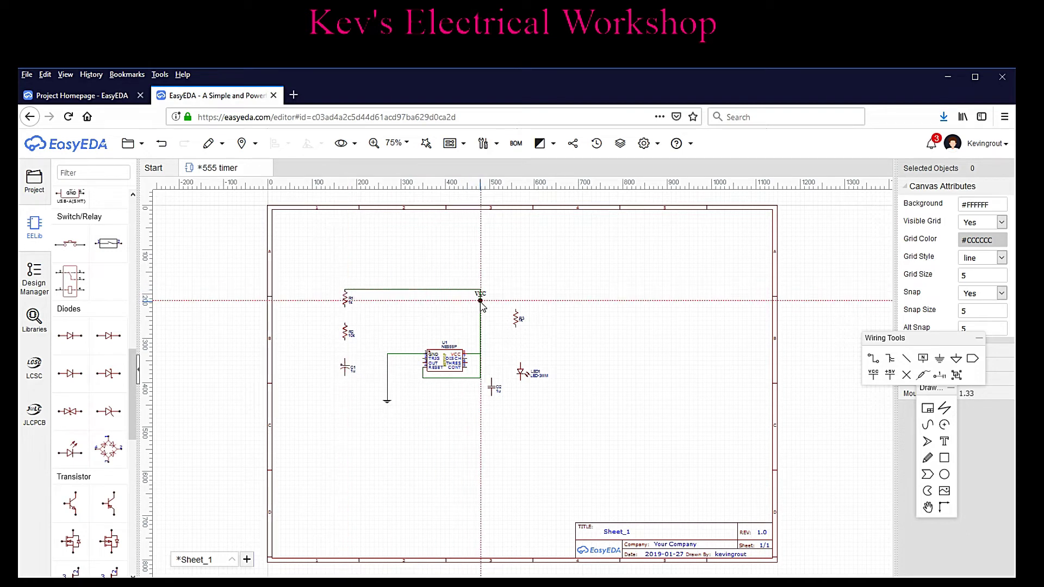
click(344, 308)
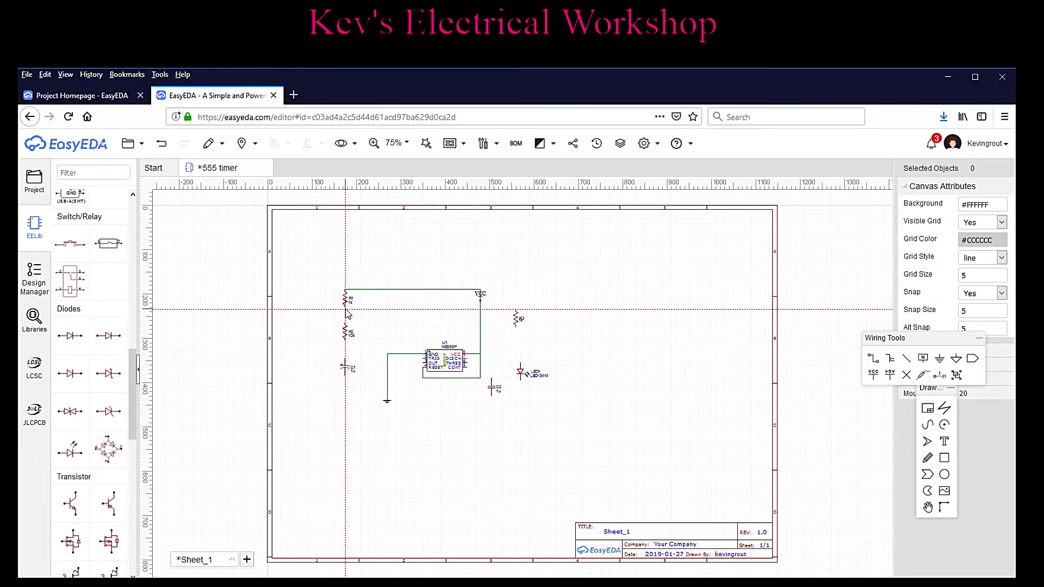
click(345, 322)
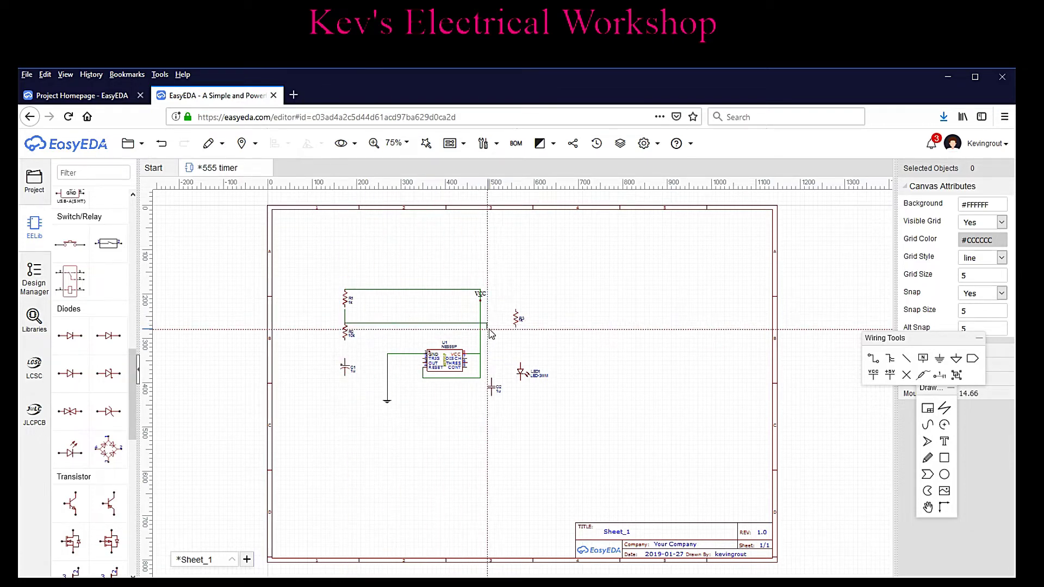
click(498, 327)
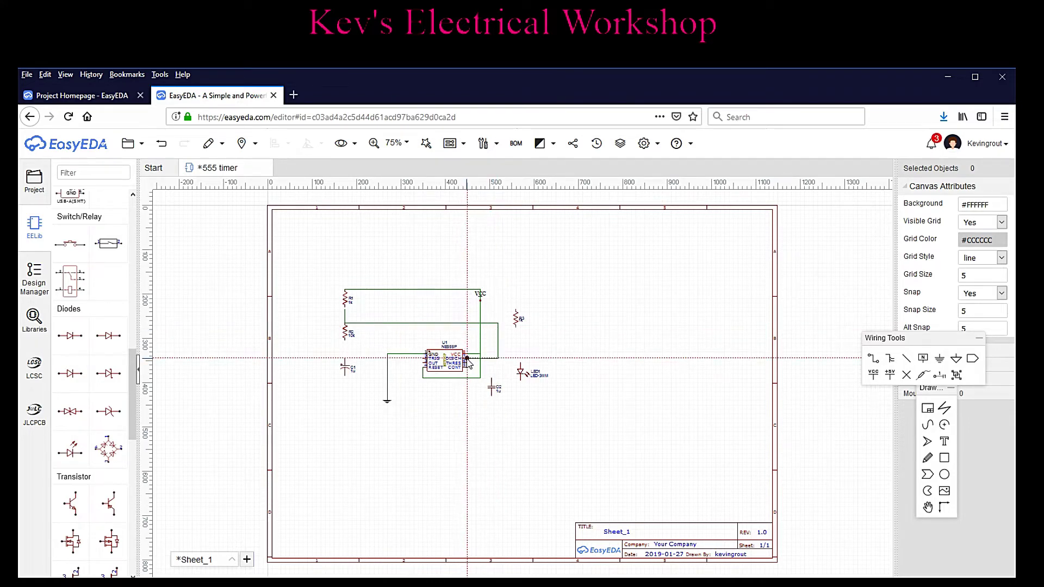
click(466, 359)
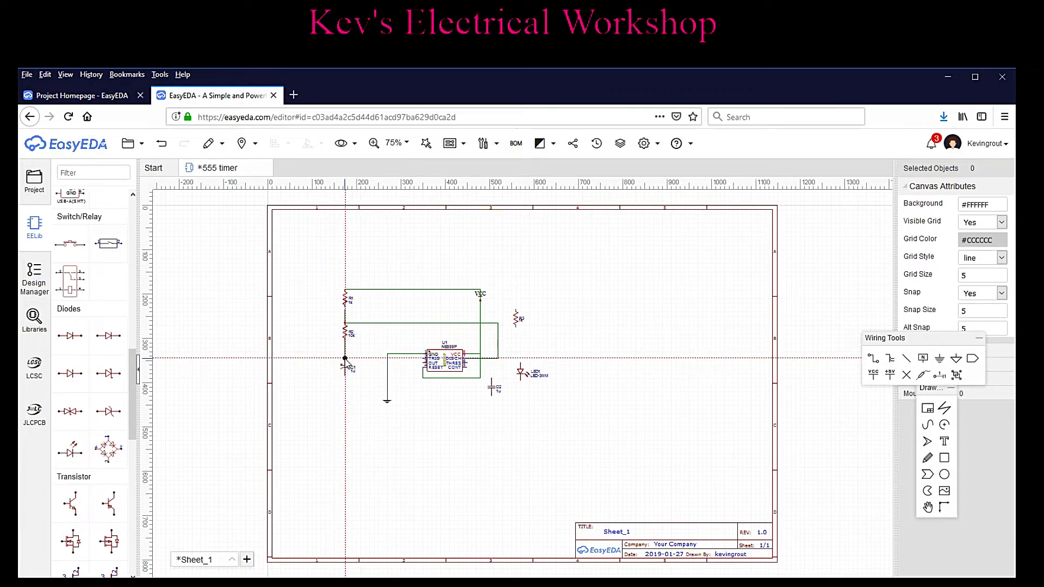
Step: Route a wire from C1's top pin, with two corners, to the 555's THRES pin
click(345, 359)
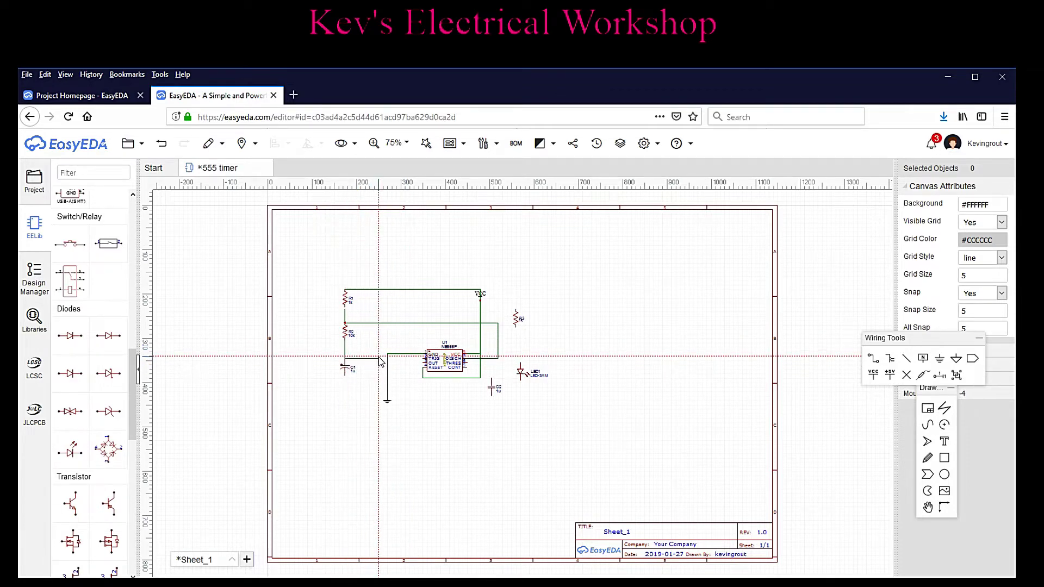
click(379, 387)
click(499, 386)
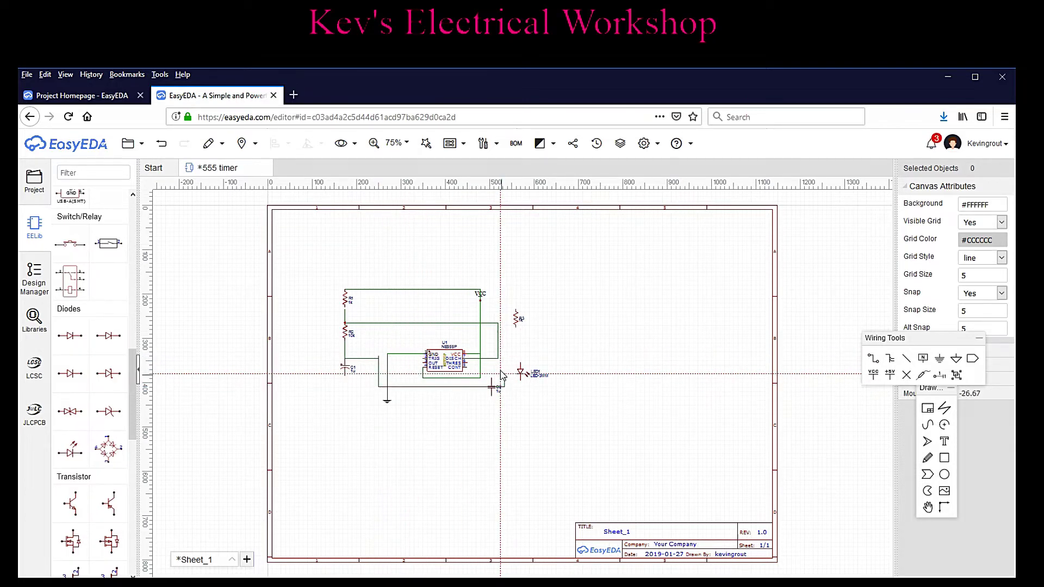
click(468, 363)
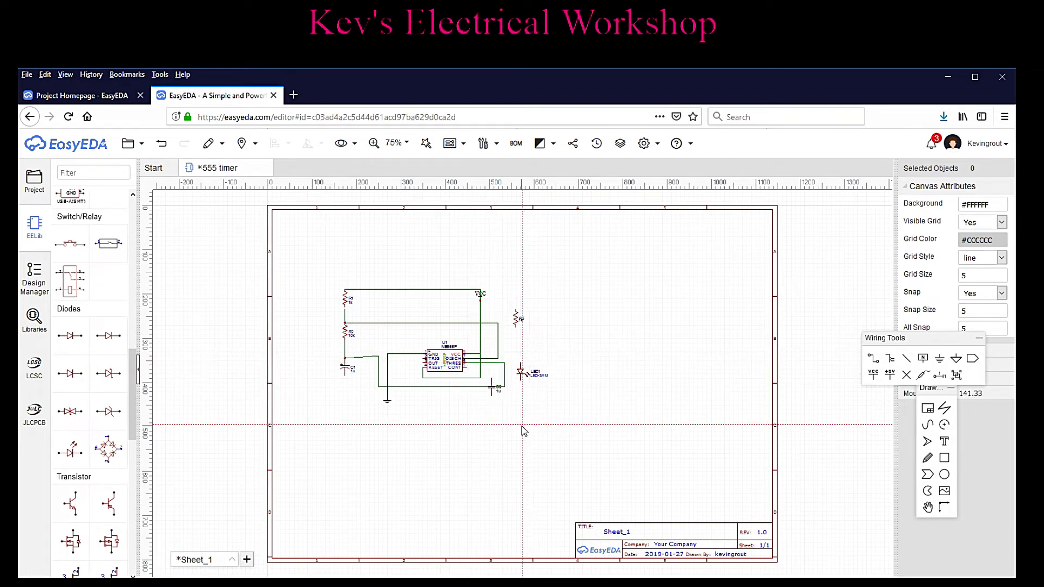
Step: Connect C1's top node to the 555's left pin and C1's bottom pin to ground
click(346, 359)
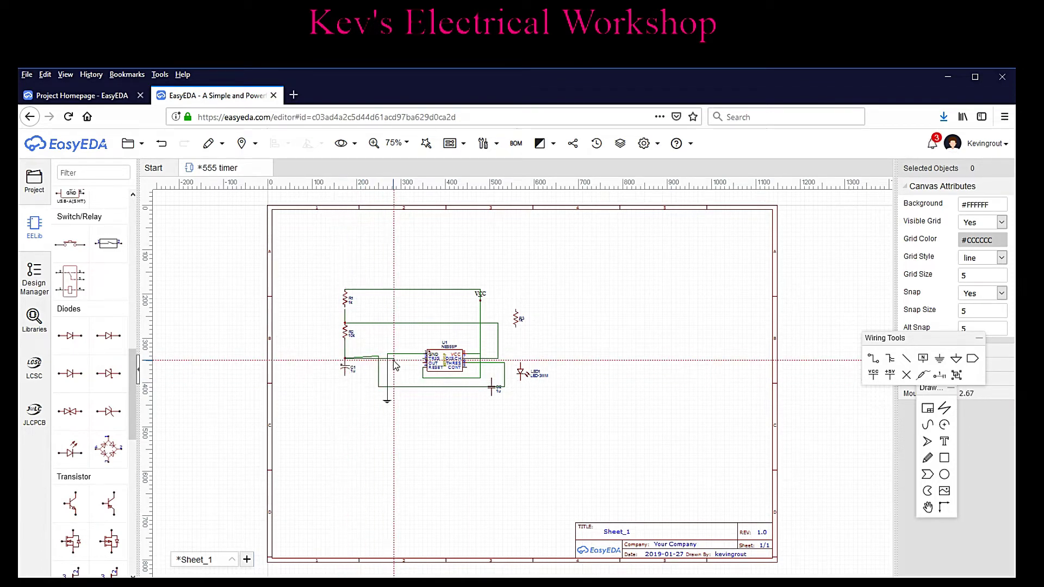
click(424, 358)
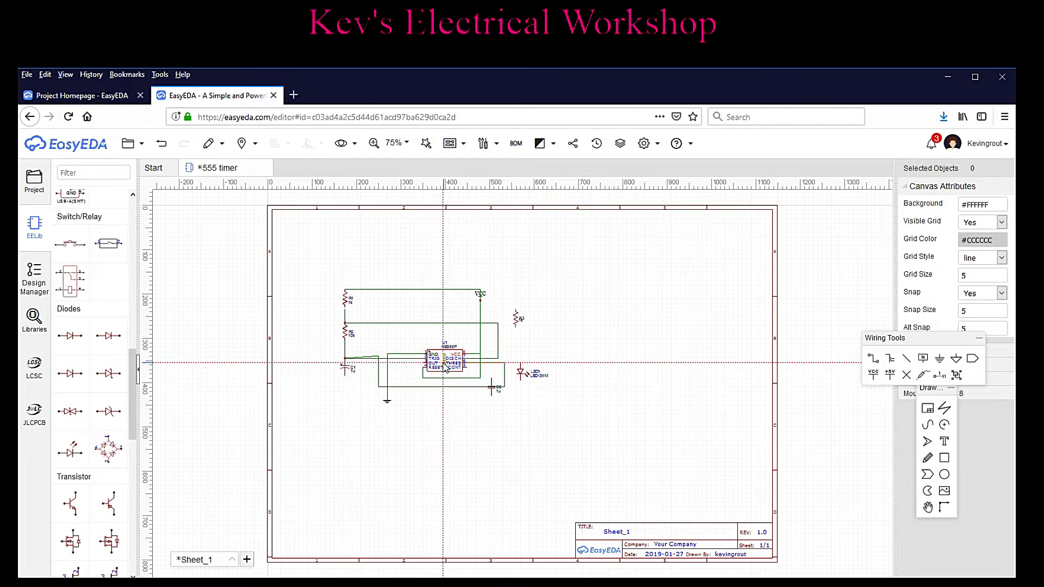
click(345, 376)
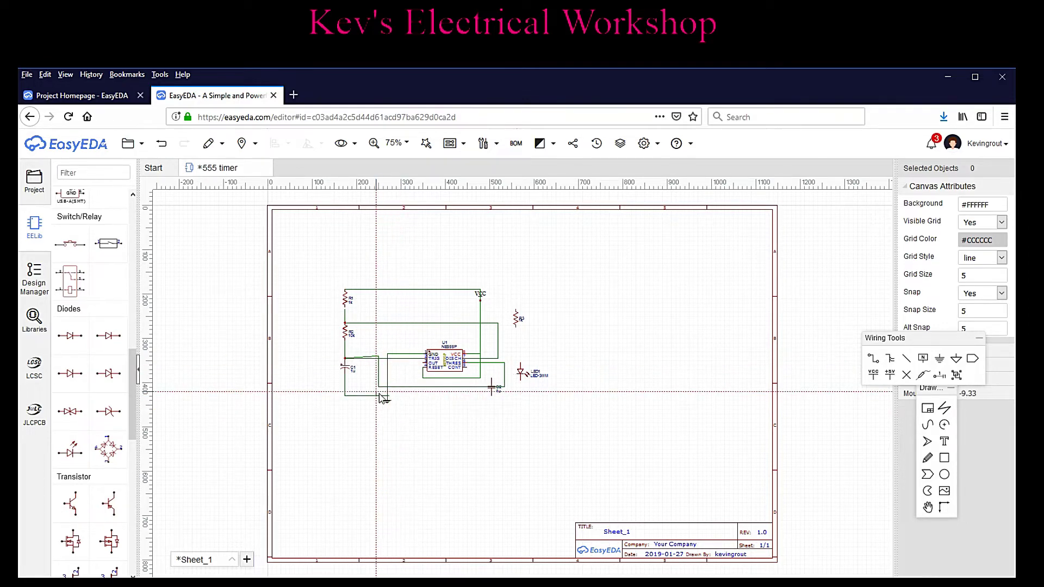
click(387, 397)
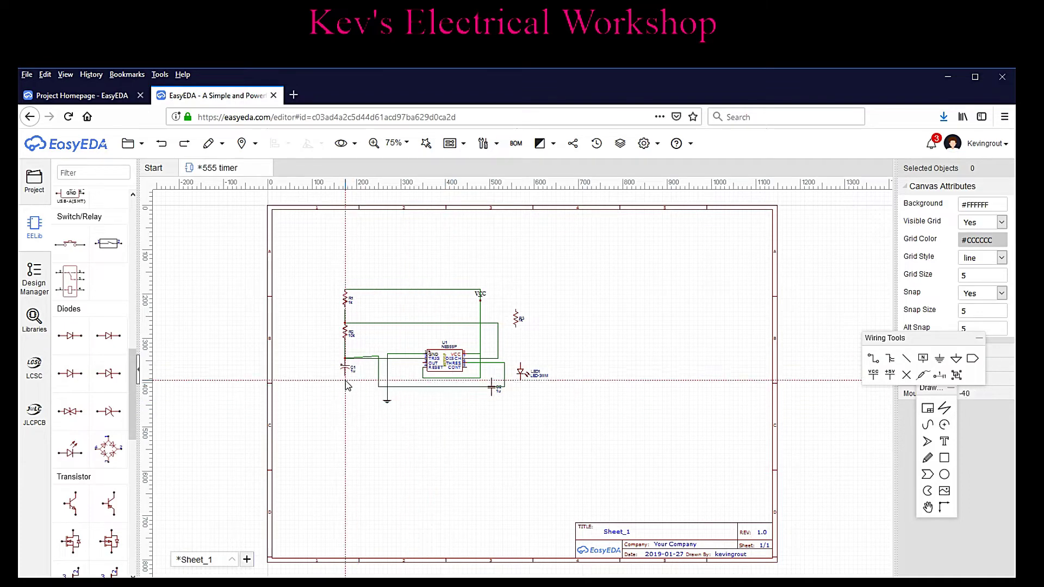
click(345, 376)
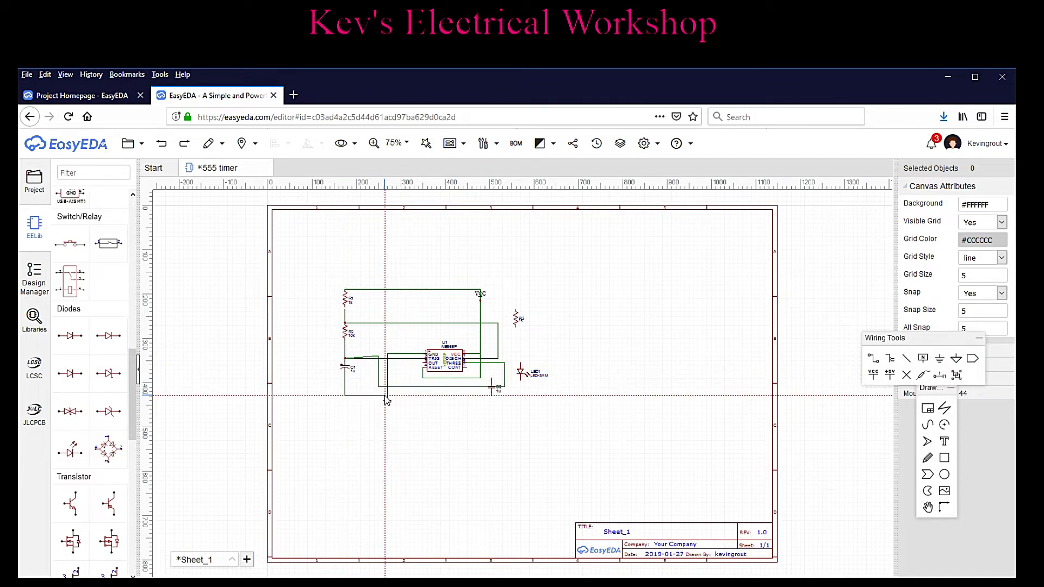
click(387, 397)
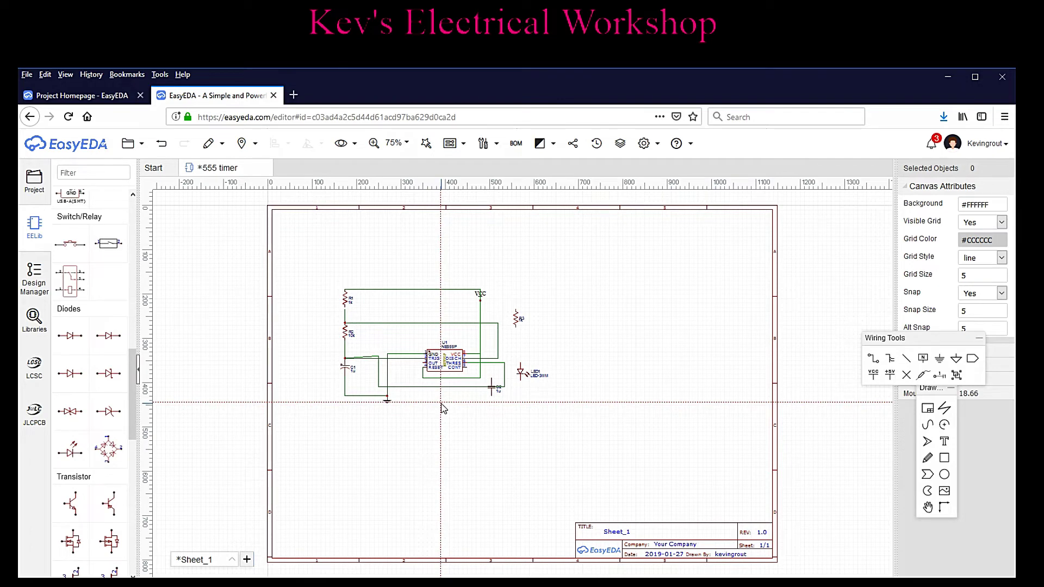
Step: Wire ground to C2's lower pin, then C2's lower pin to the LED's lower pin
click(387, 396)
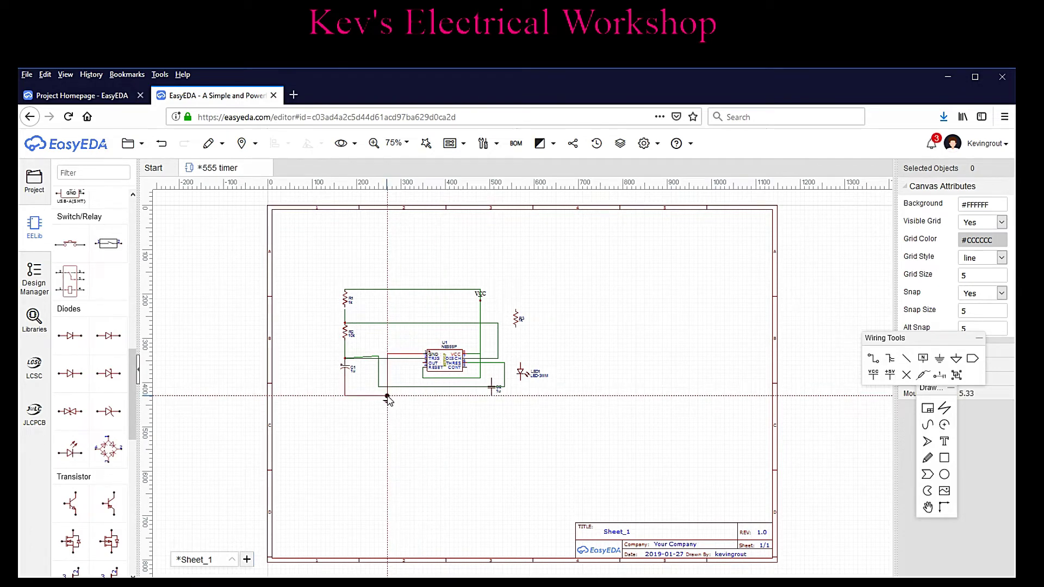
click(492, 396)
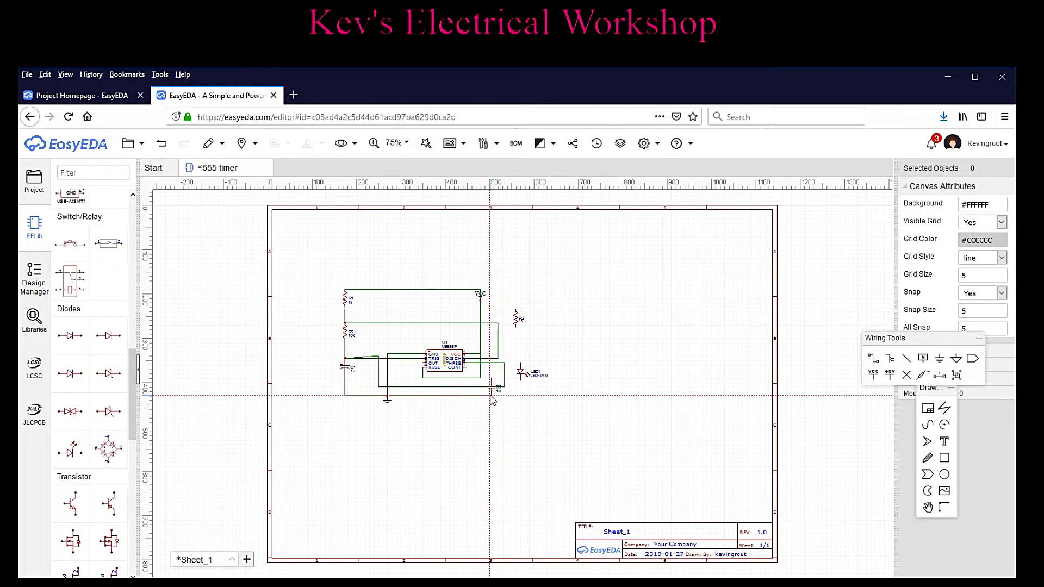
click(492, 396)
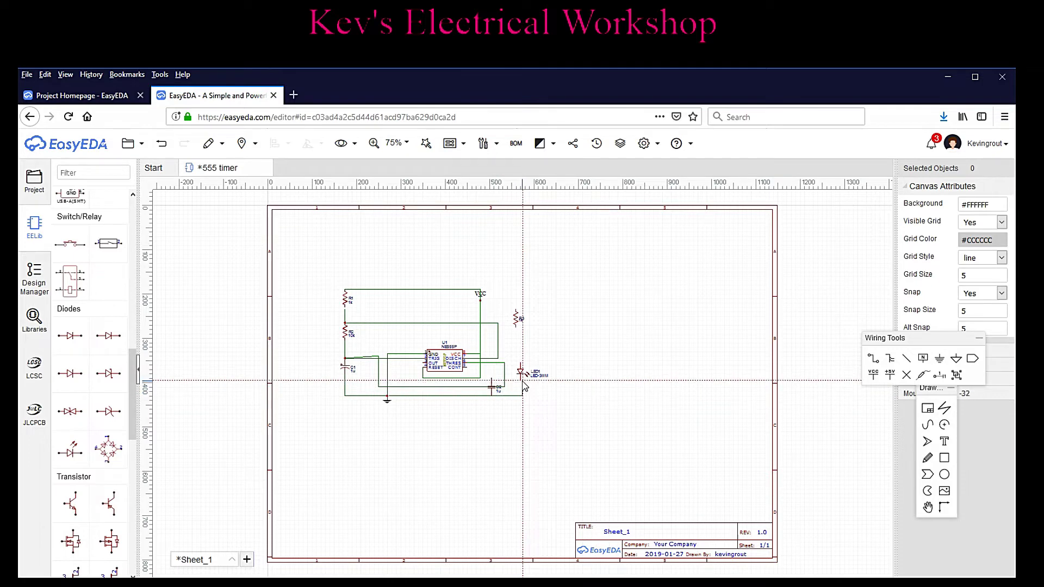
click(521, 379)
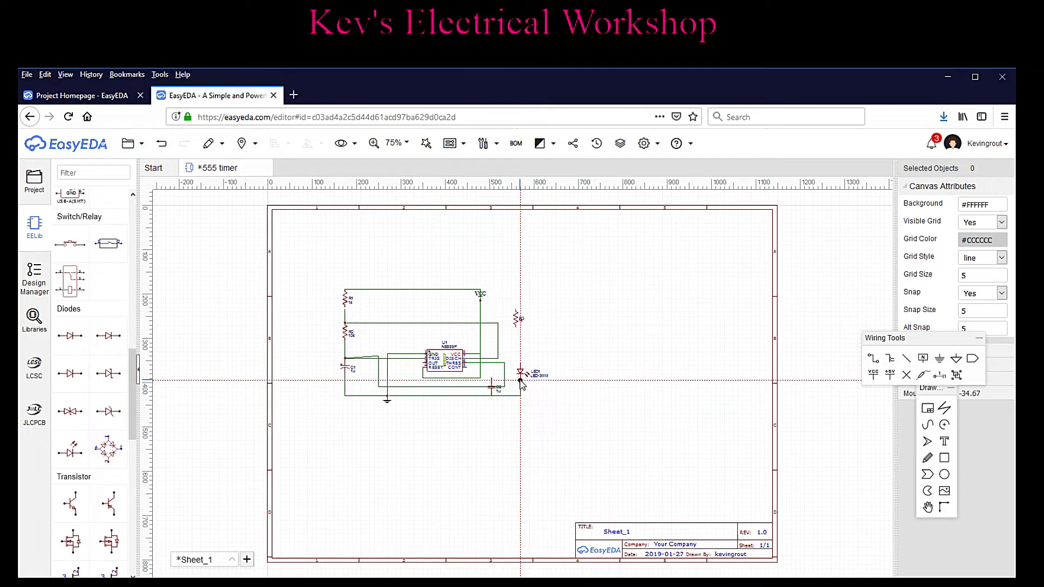
Step: Wire the 555 pin to the LED's top pin, LED up to R3, and R3 to TRIG
click(467, 368)
click(521, 364)
click(516, 327)
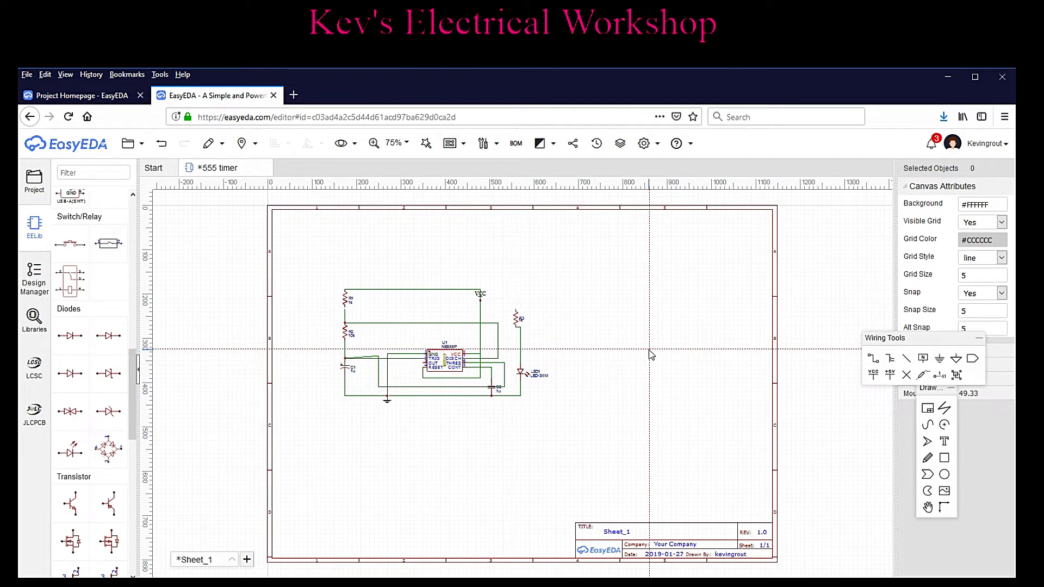
click(516, 310)
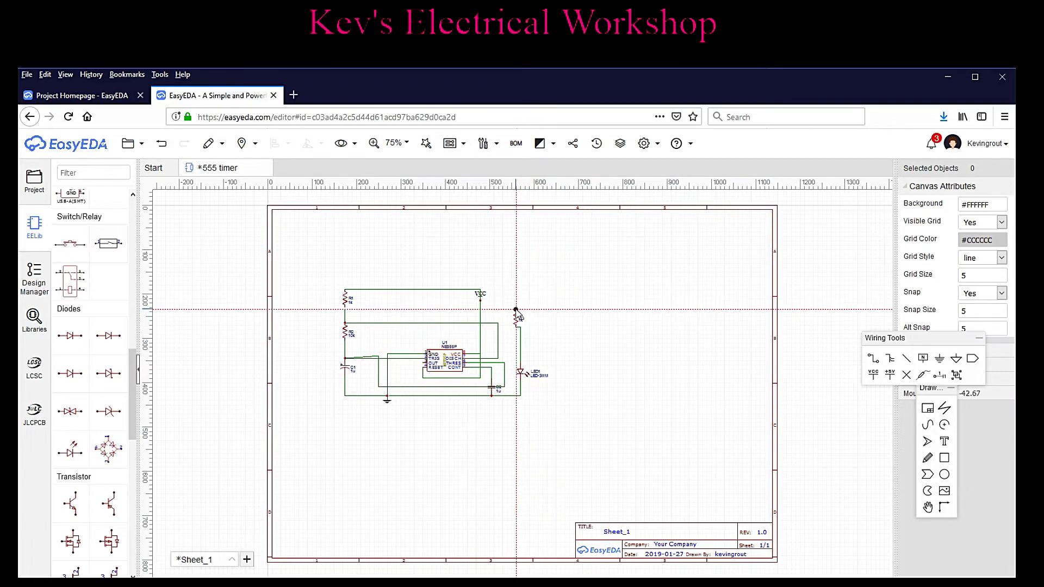
click(403, 309)
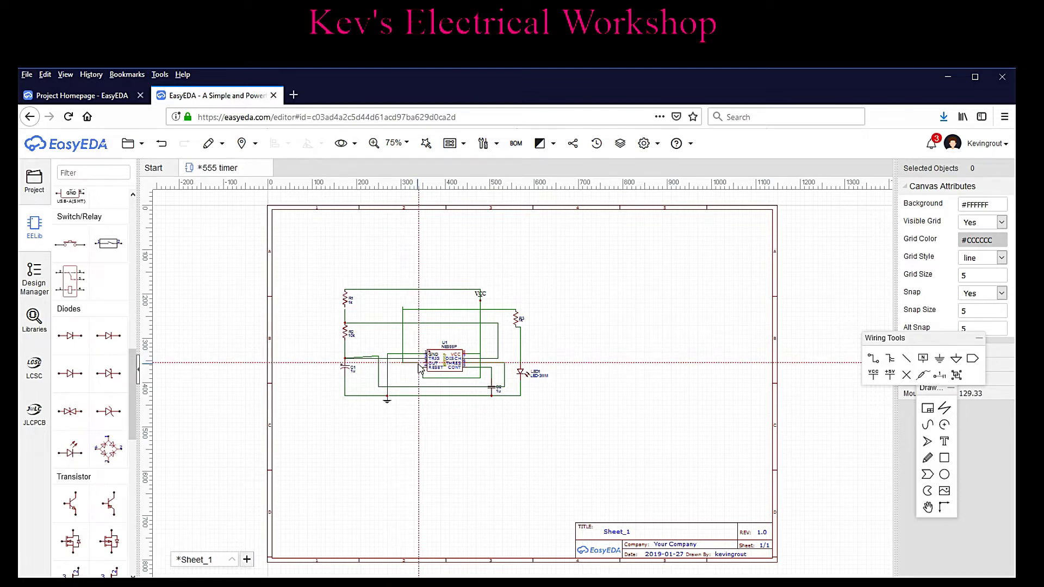
click(423, 362)
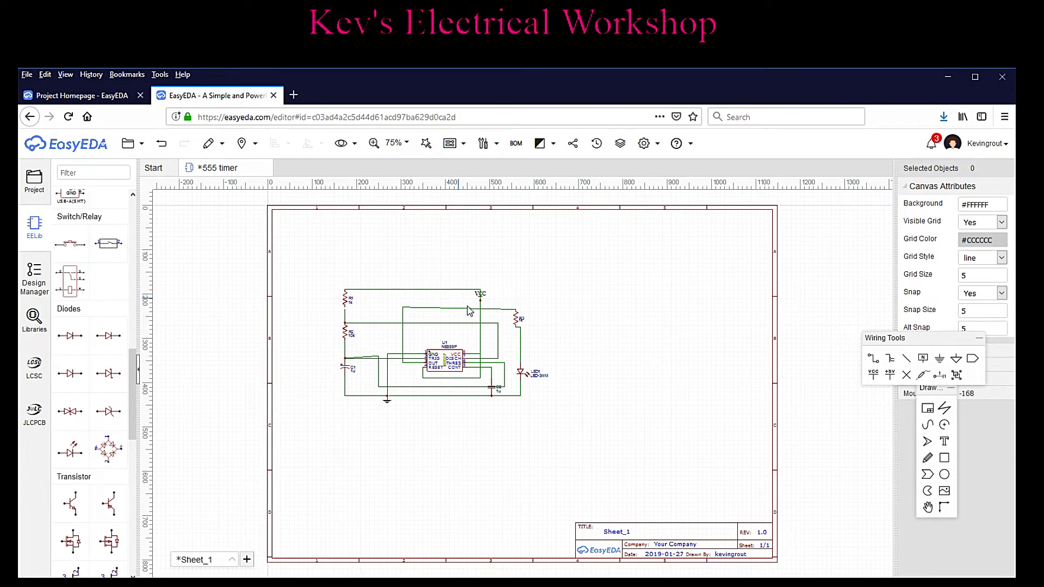
Step: Nudge R3, move C2 and the ground symbol lower, and select the bottom wire
drag(518, 322, 521, 317)
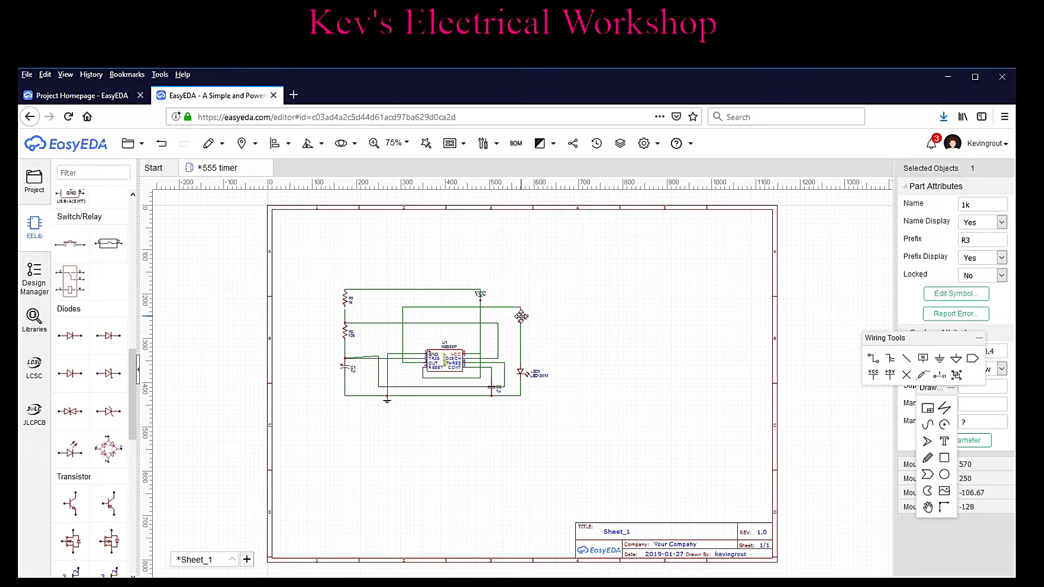
click(492, 388)
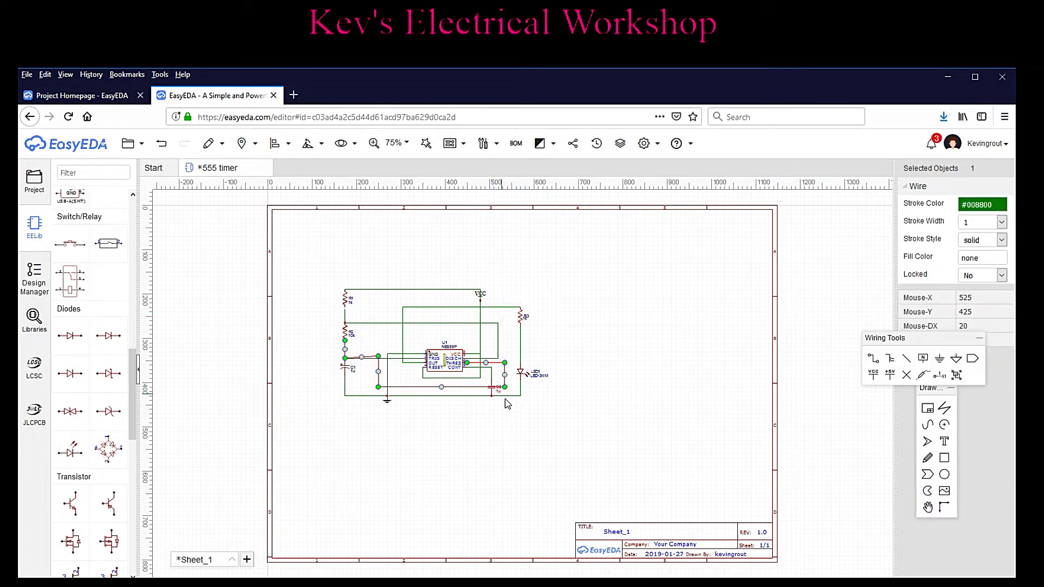
click(492, 414)
drag(493, 392, 494, 409)
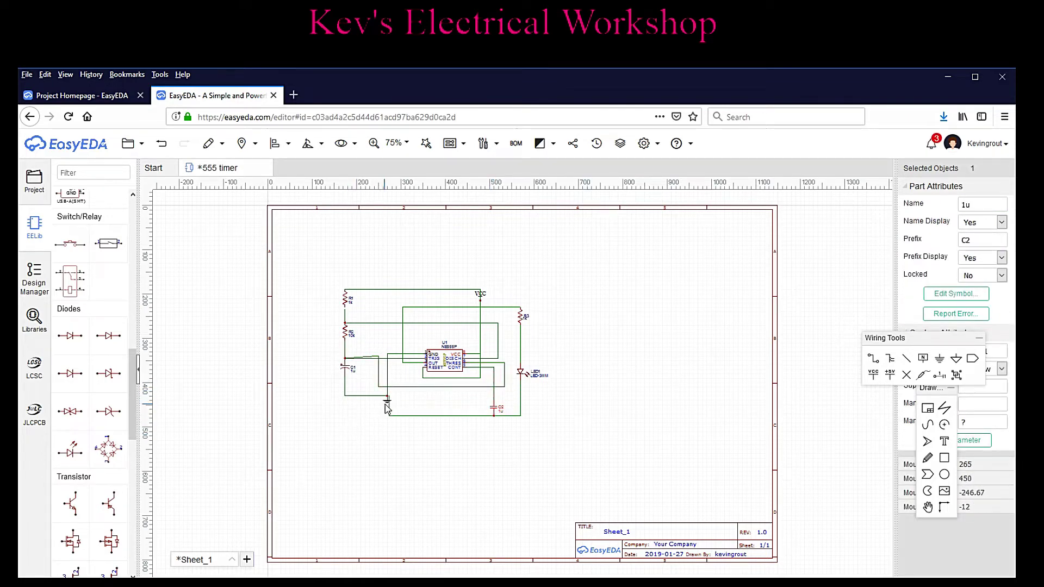
mouse_move(387, 406)
mouse_down()
mouse_move(387, 420)
mouse_move(372, 419)
mouse_up()
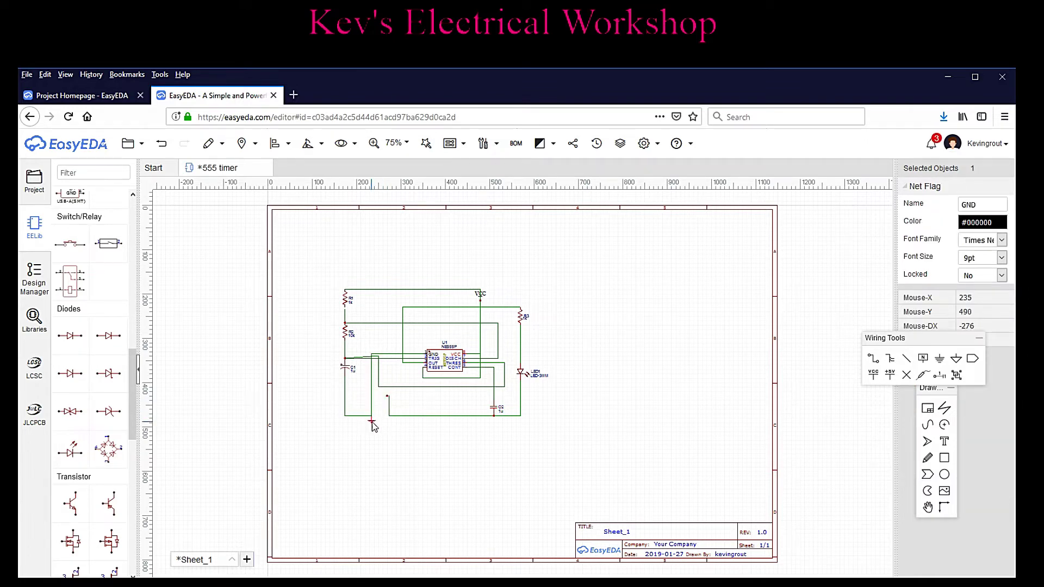
click(400, 416)
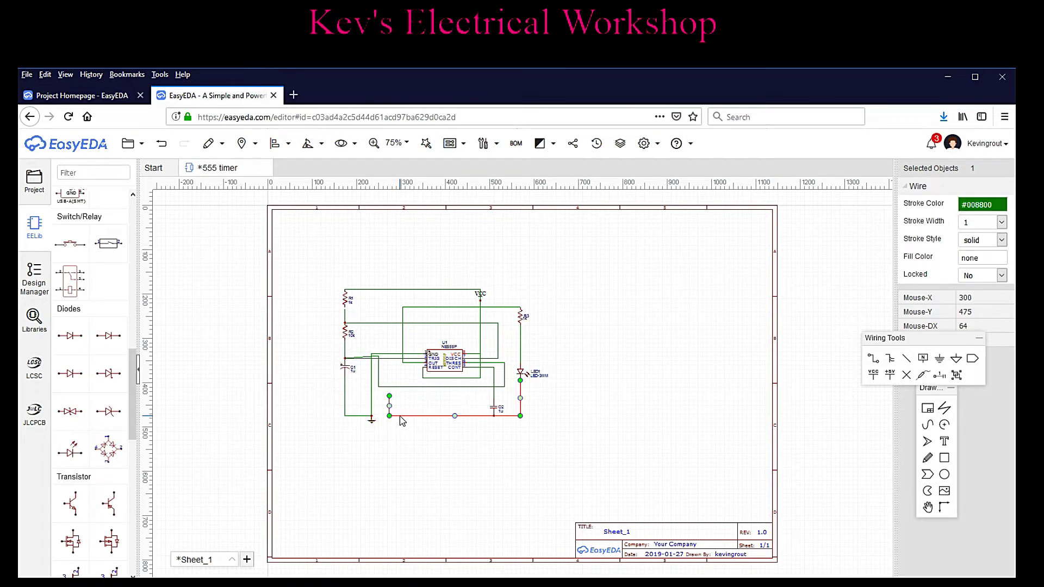
Step: Replace the bottom wire with ground-to-C2 and C2-to-LED wires, then move C1 up
key(Delete)
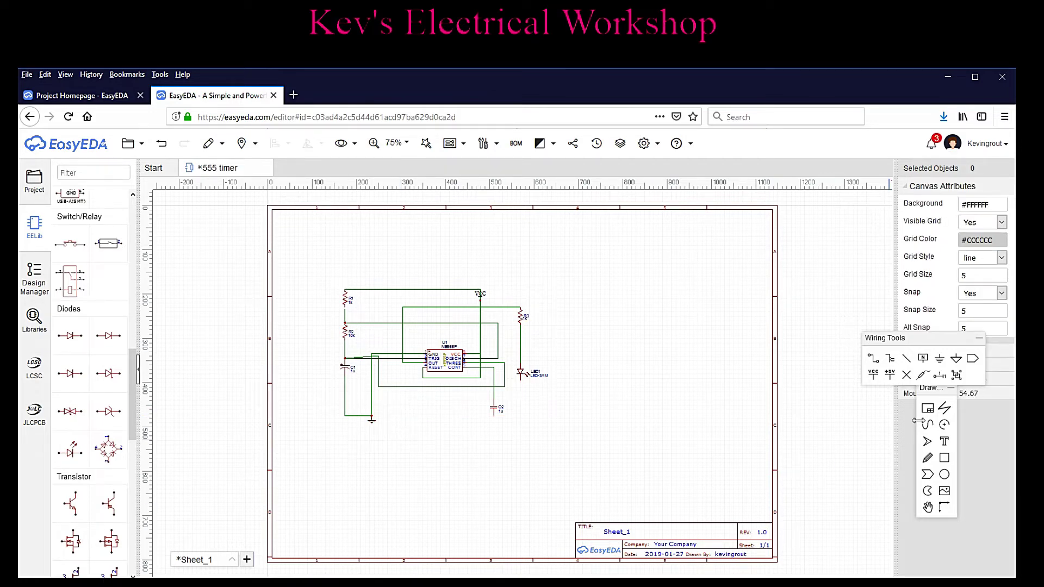
click(874, 362)
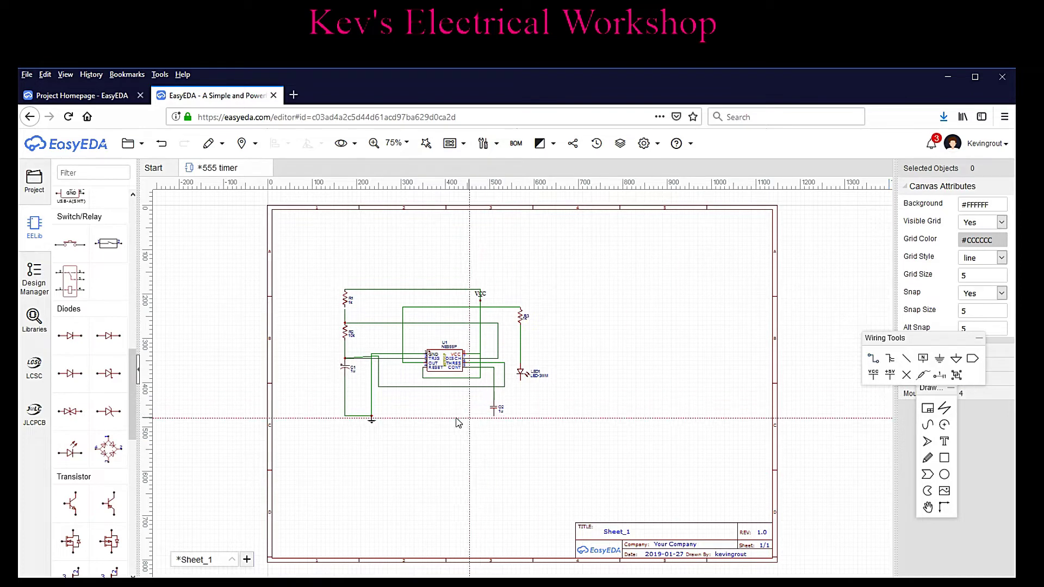
click(372, 416)
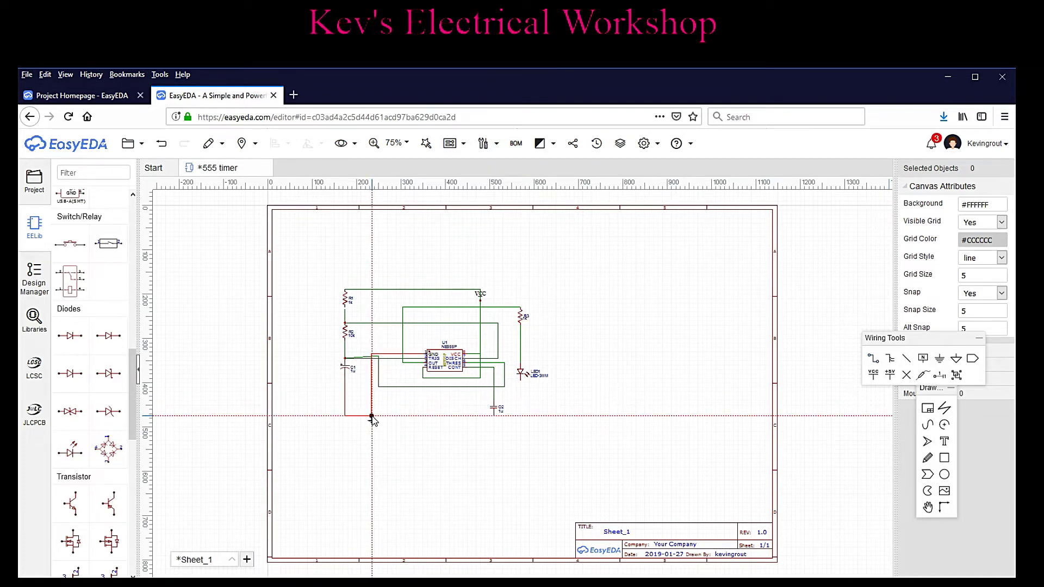
click(494, 416)
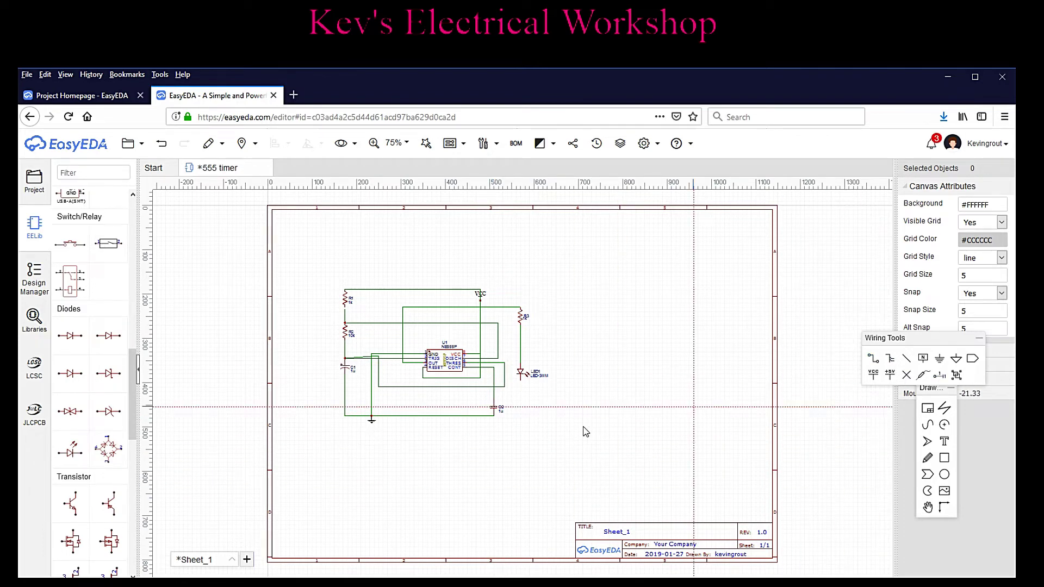
click(493, 416)
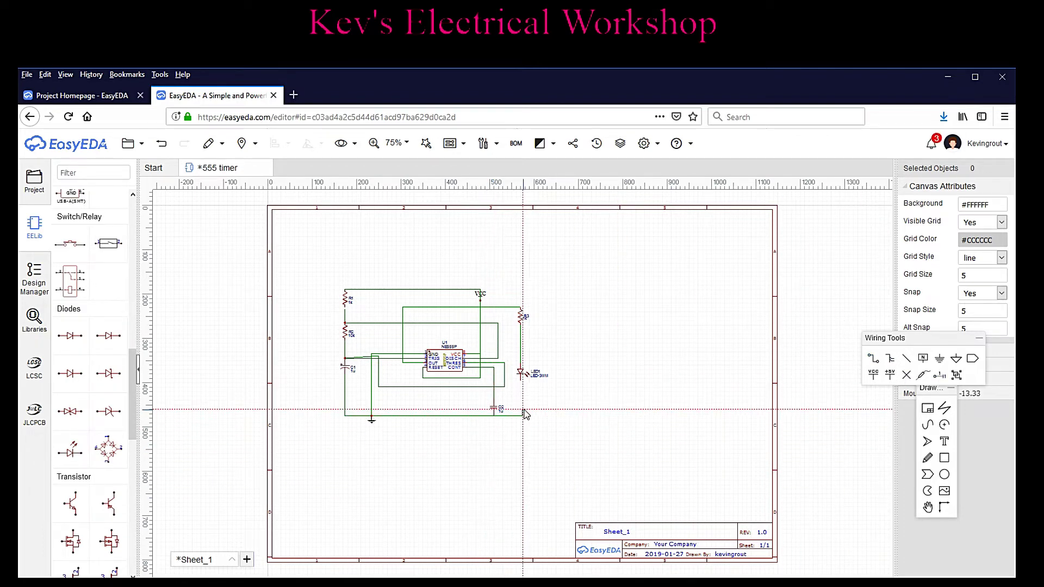
click(520, 381)
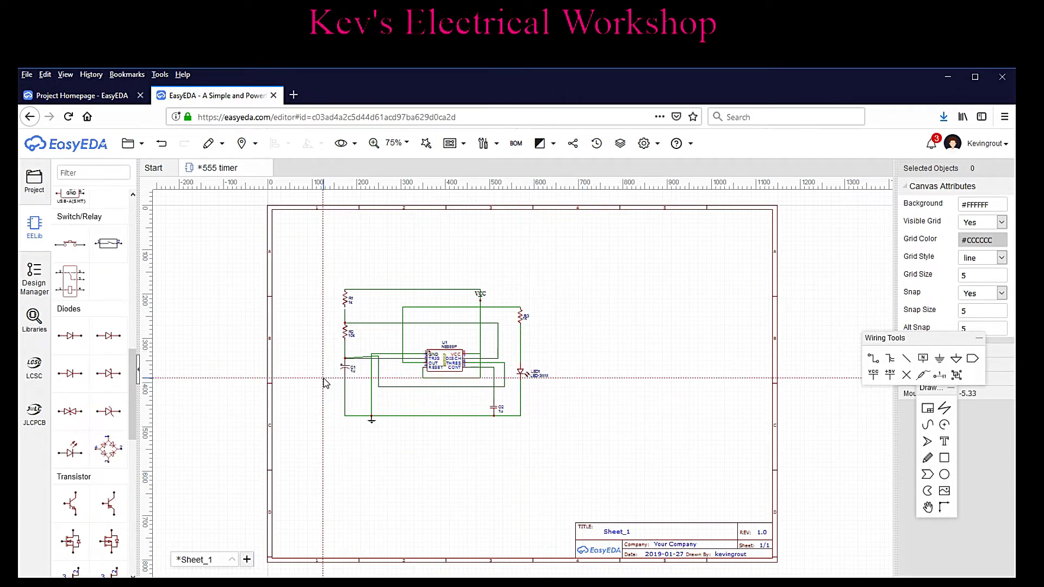
key(Escape)
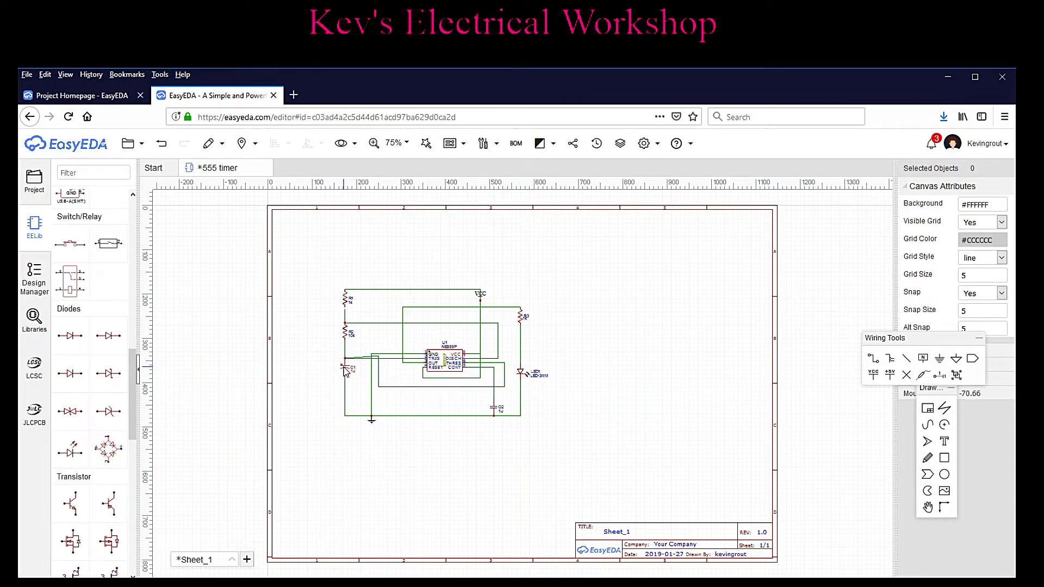
mouse_move(345, 372)
mouse_down()
mouse_move(317, 356)
mouse_move(308, 365)
mouse_move(344, 364)
mouse_up()
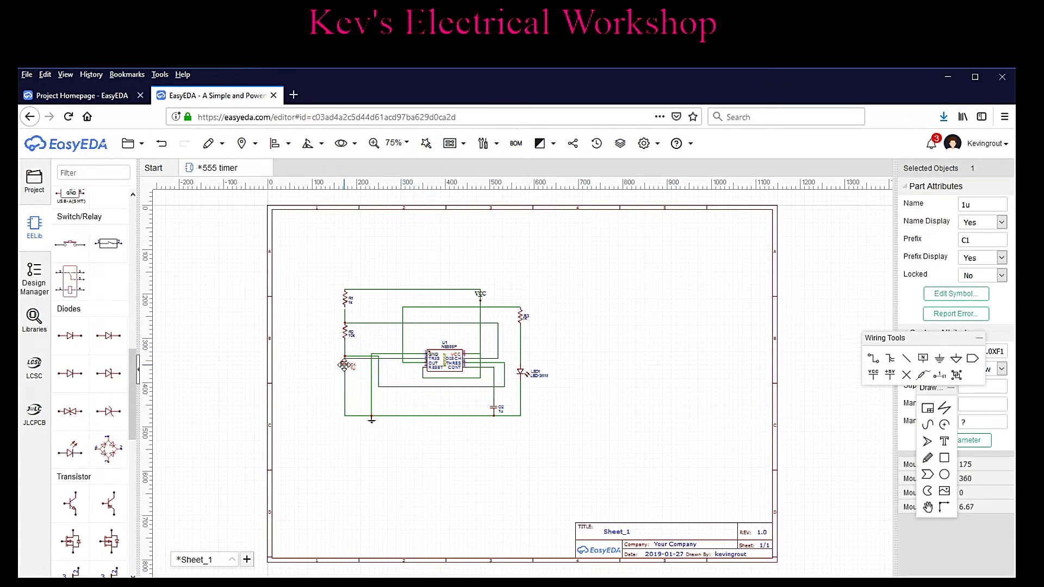
Step: Shift capacitor C1 and resistor R1 further left on the sheet
drag(343, 365, 304, 385)
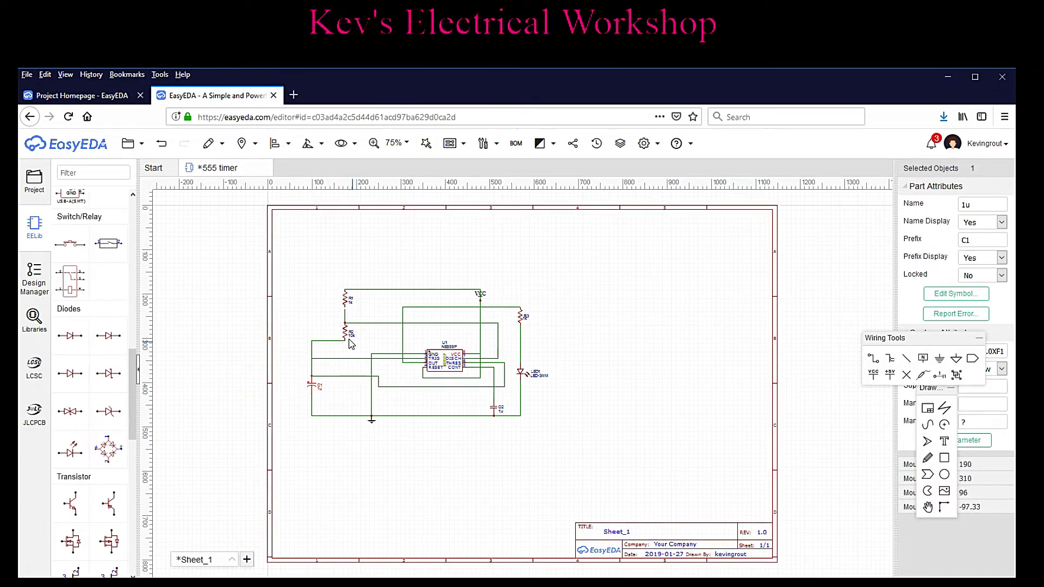
drag(341, 303, 315, 300)
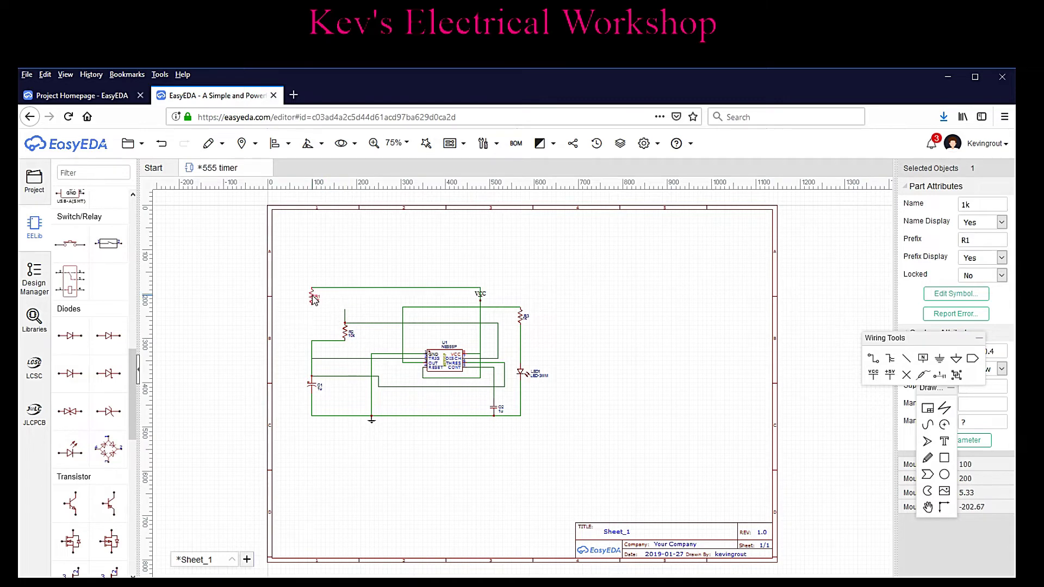
click(346, 318)
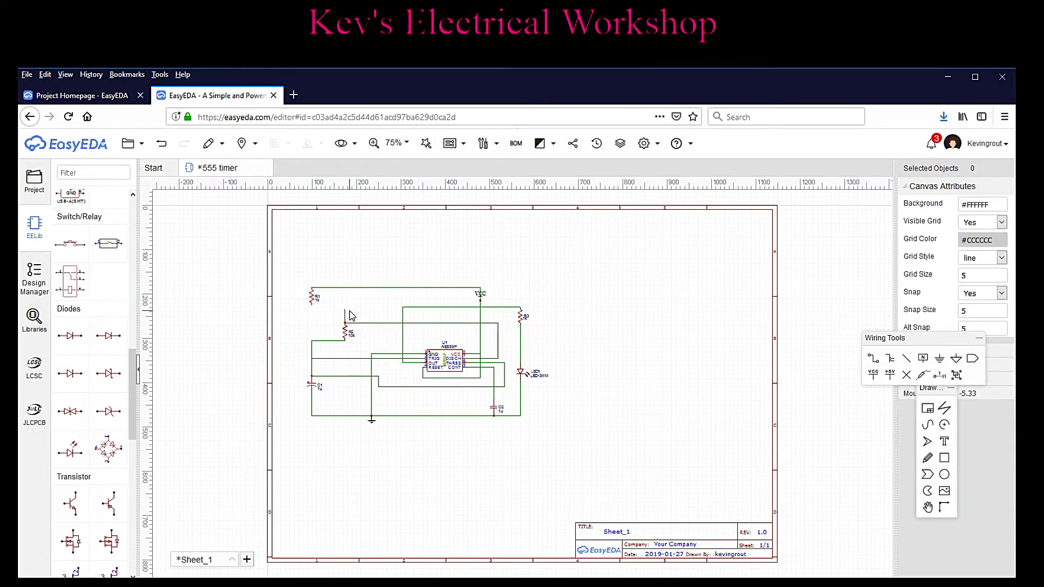
Step: Reconnect R1's lower pin to the R2 junction and drag R3 higher up the sheet
click(873, 358)
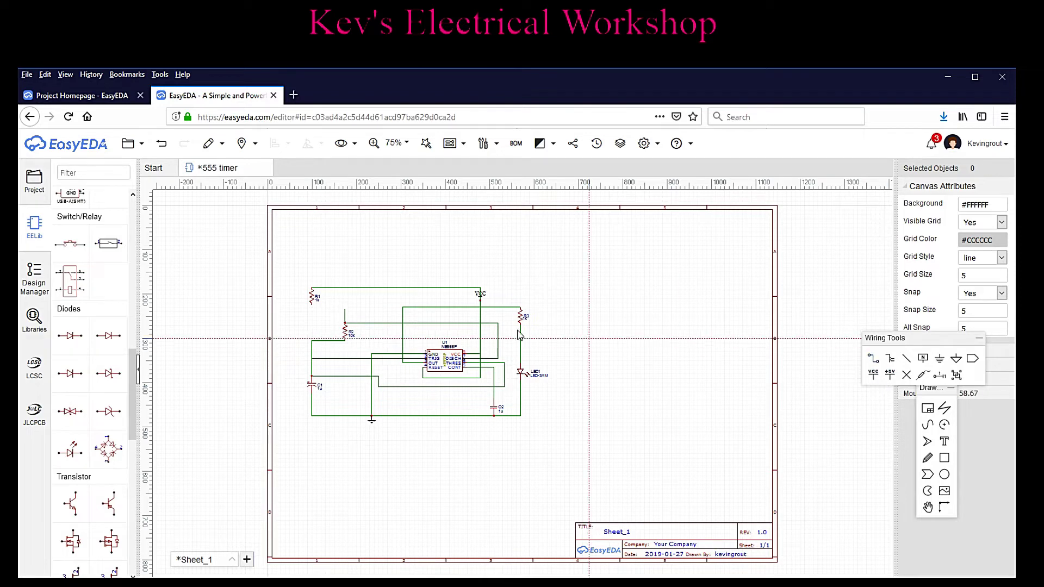
click(314, 305)
click(345, 323)
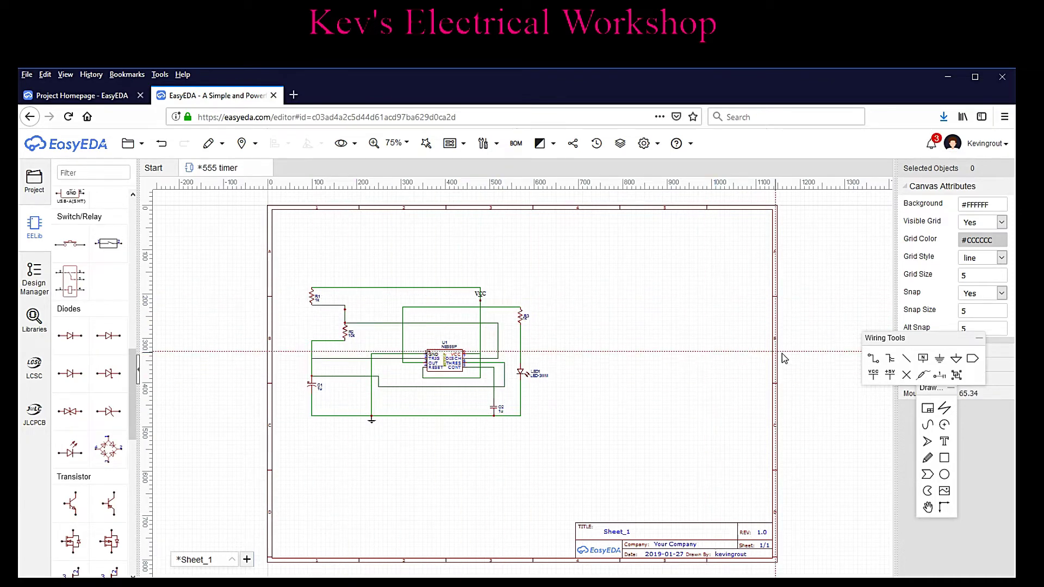
right_drag(629, 348, 625, 345)
key(Escape)
drag(521, 319, 437, 254)
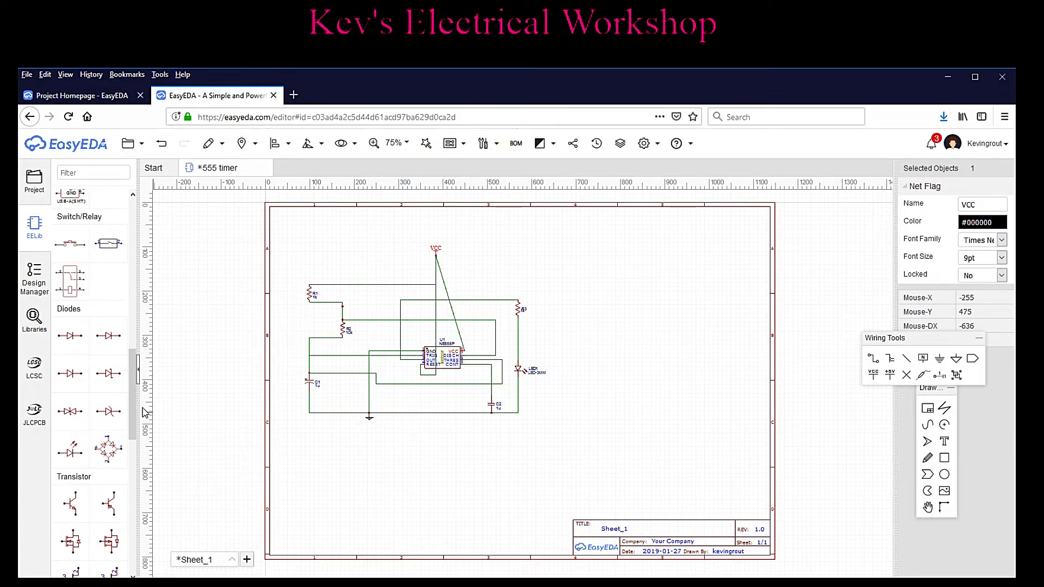
Step: Place a Header-Female-2.54_1x2 connector from EELib Connector above and right of the 555 circuit
drag(137, 389, 136, 300)
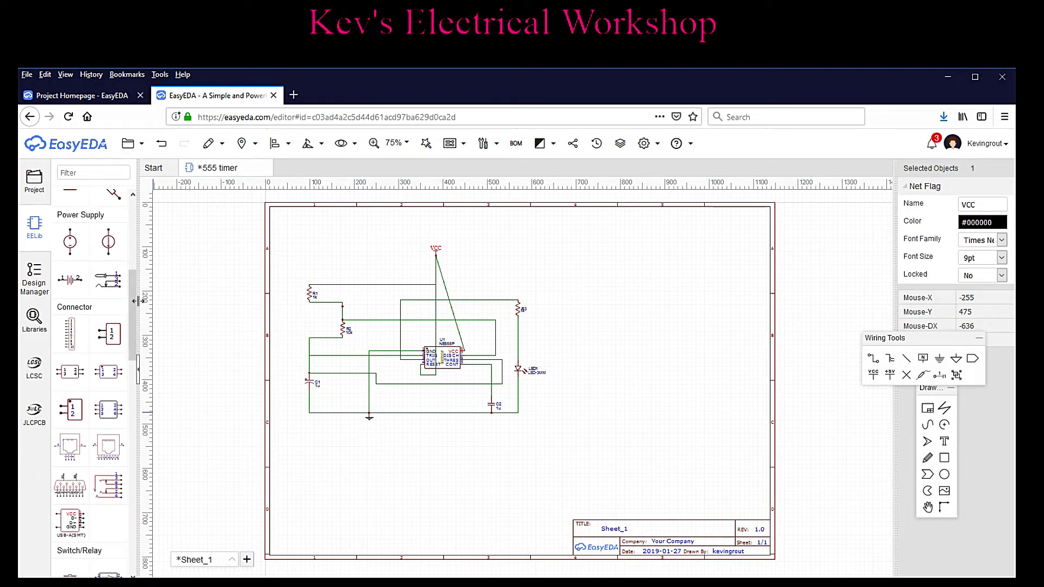
click(116, 340)
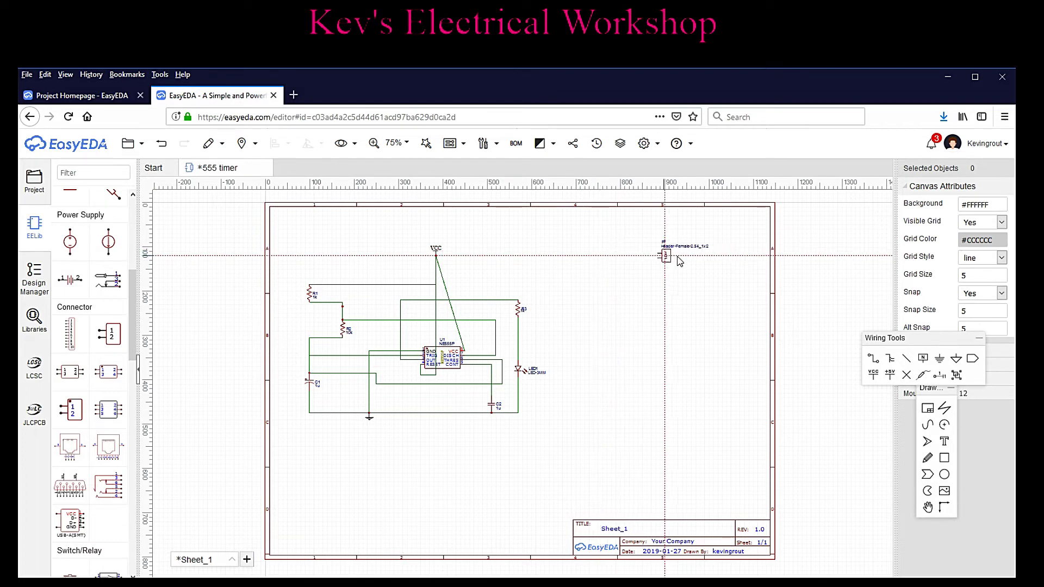
click(567, 244)
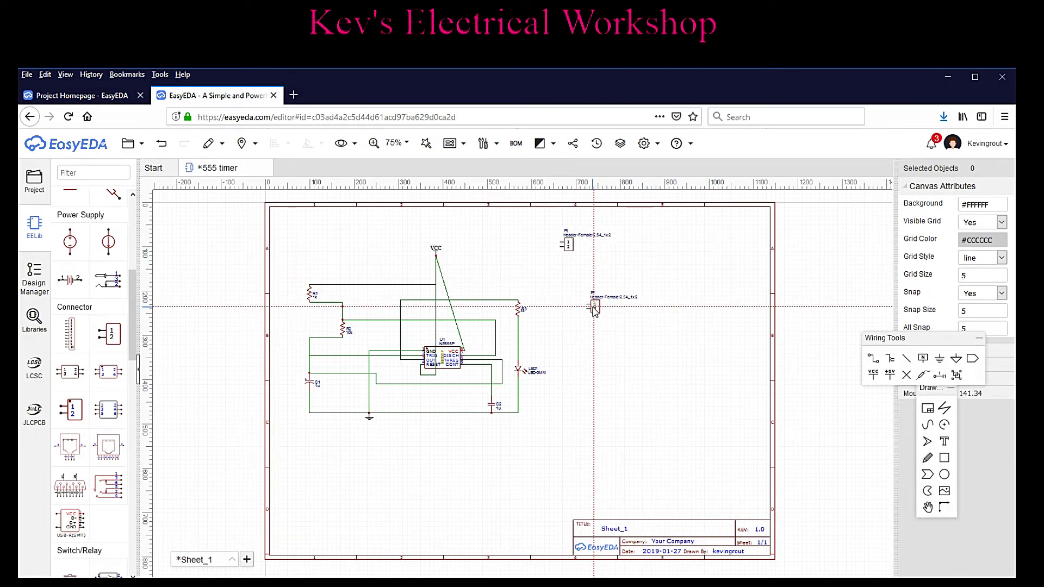
key(Escape)
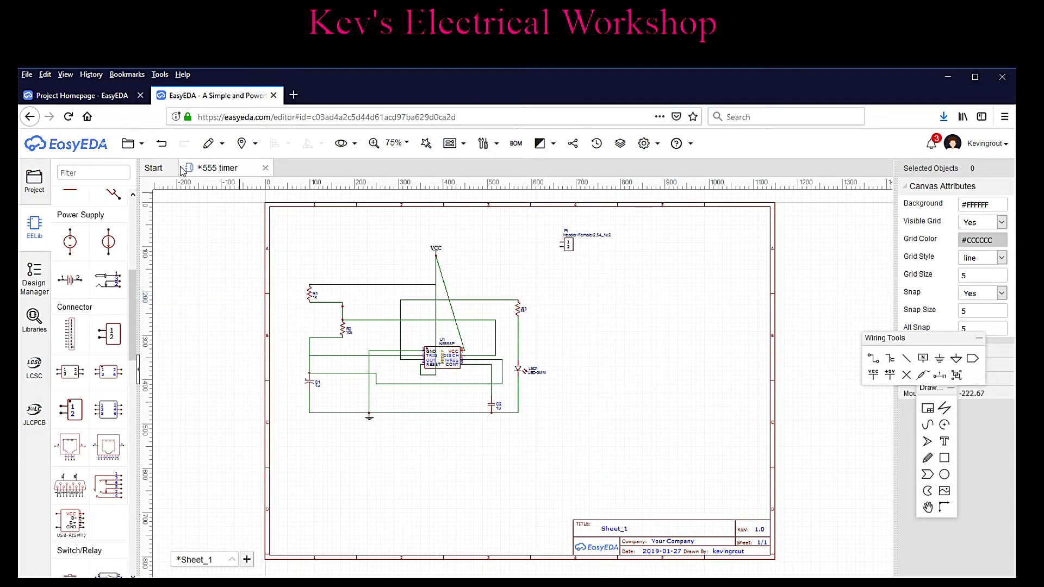
Step: Search the EELib filter for 7805 and place the regulator right of the header
click(84, 174)
text(7805)
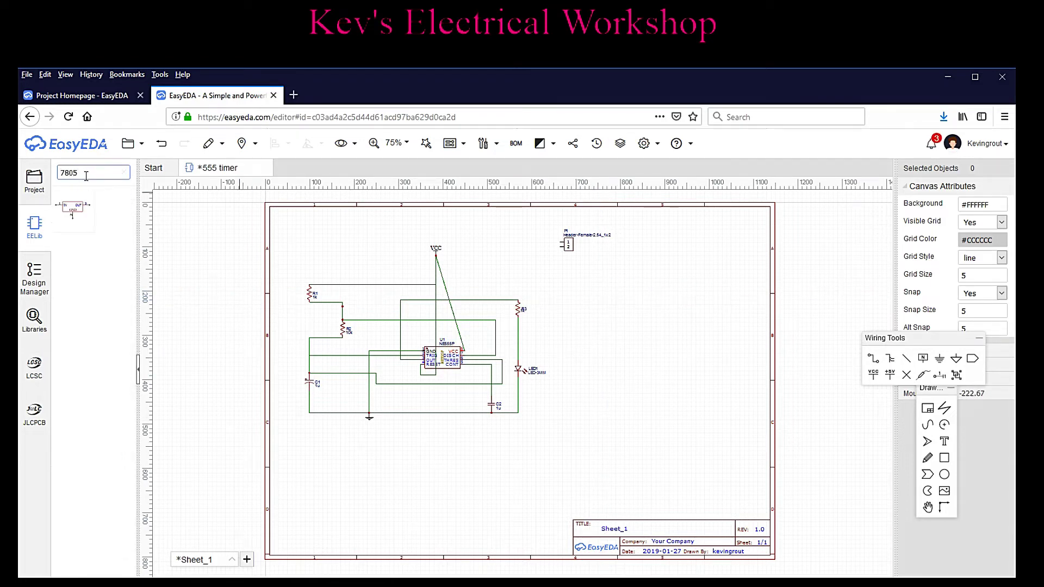
click(76, 213)
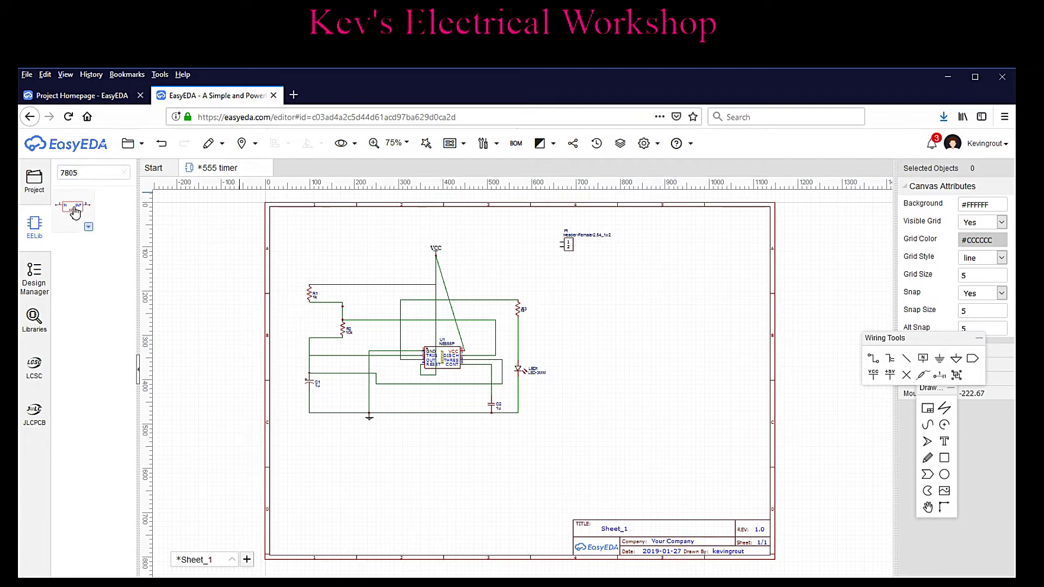
click(647, 274)
click(518, 374)
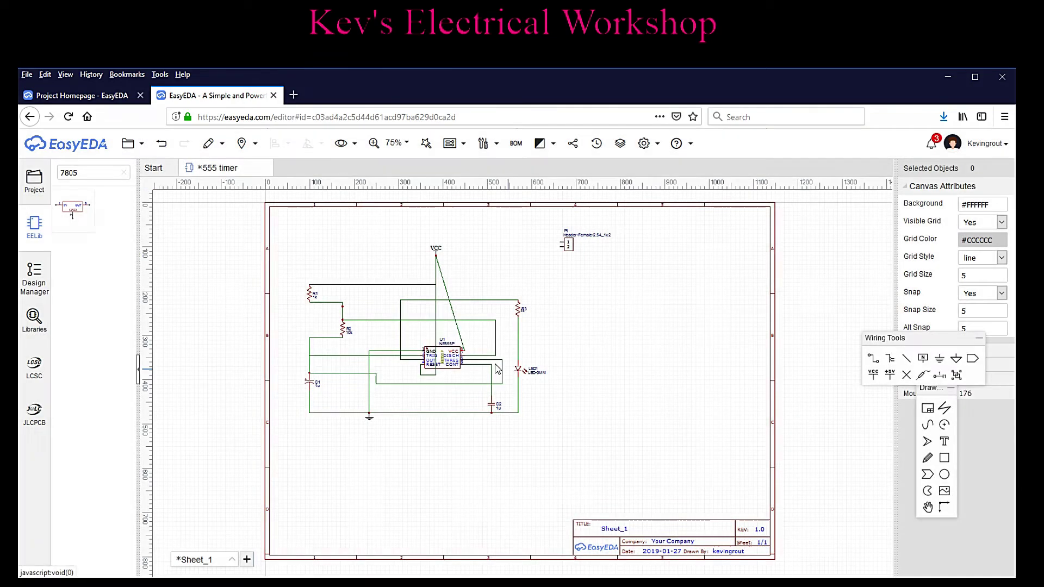
click(76, 217)
click(658, 261)
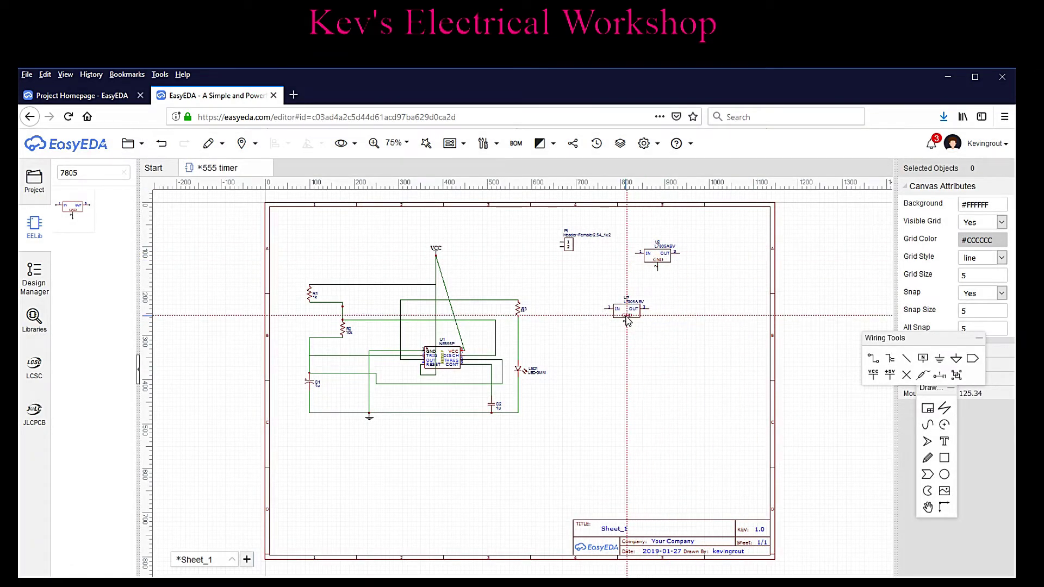
key(Escape)
Step: Flip header P1 horizontally
click(568, 244)
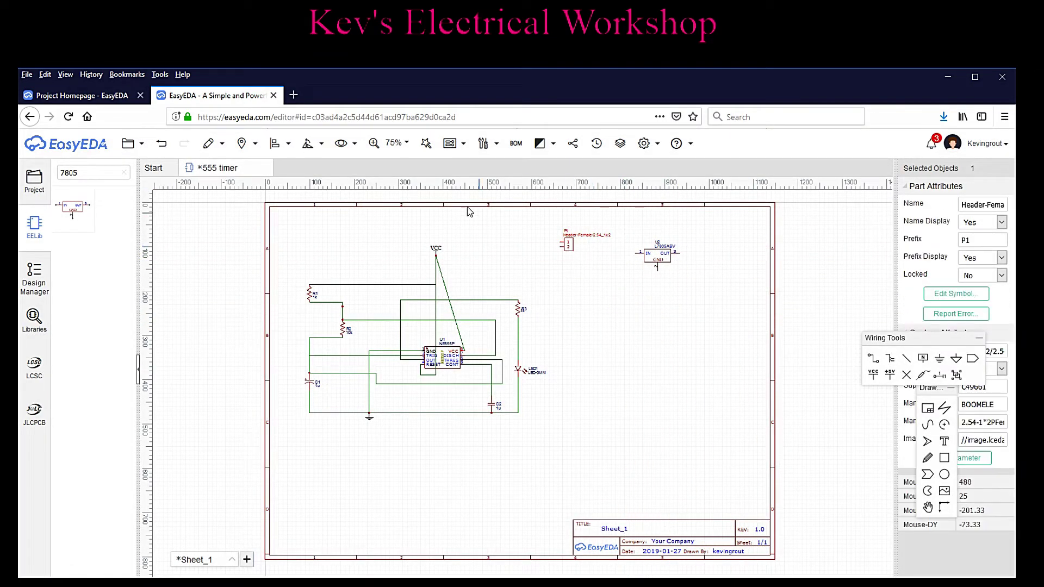
click(306, 144)
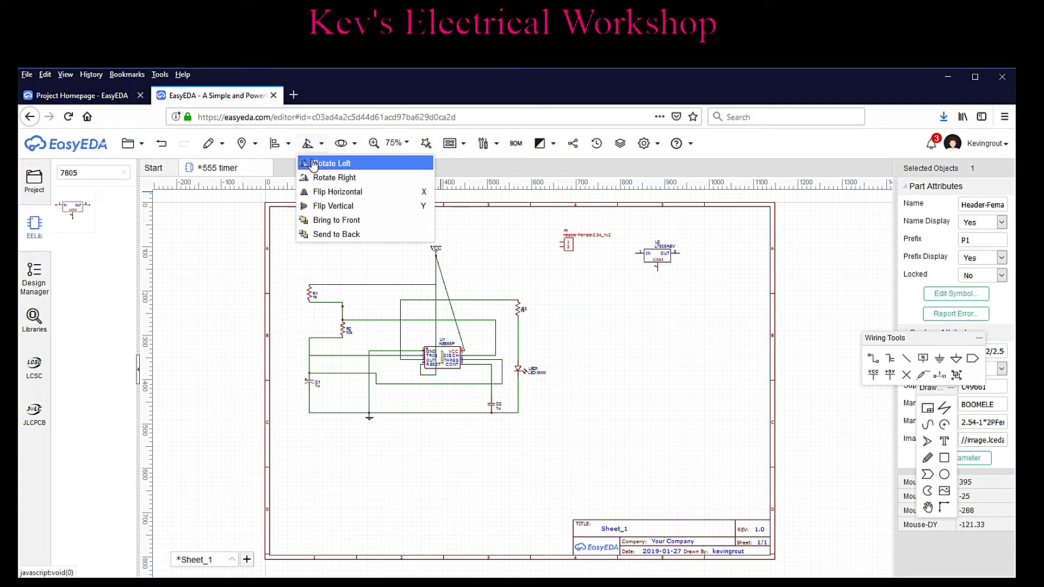
click(318, 194)
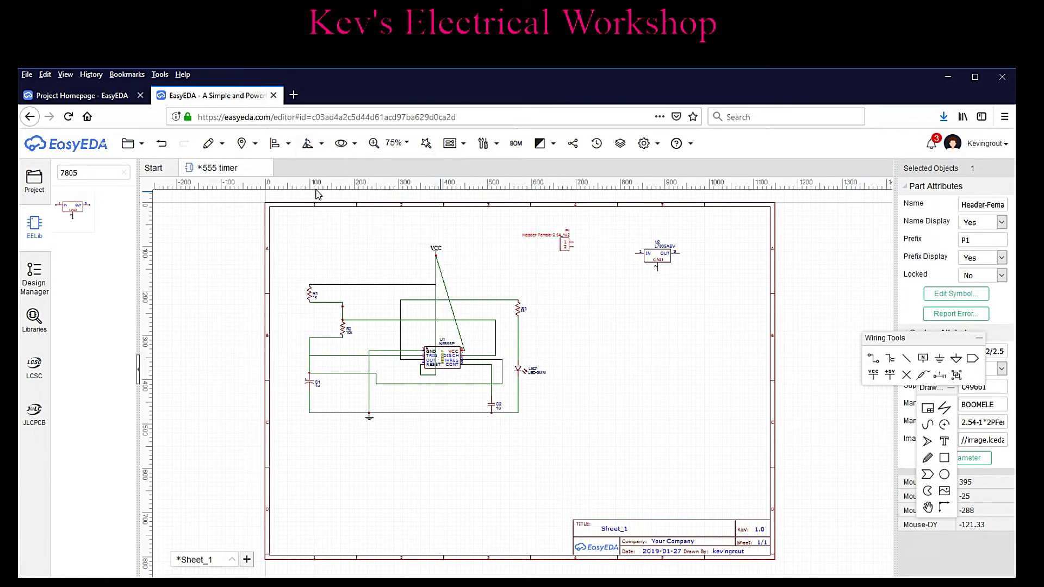
Step: Wire P1 pin 1 to the 7805 IN pin and P1 pin 2, via a corner, to GND
click(873, 360)
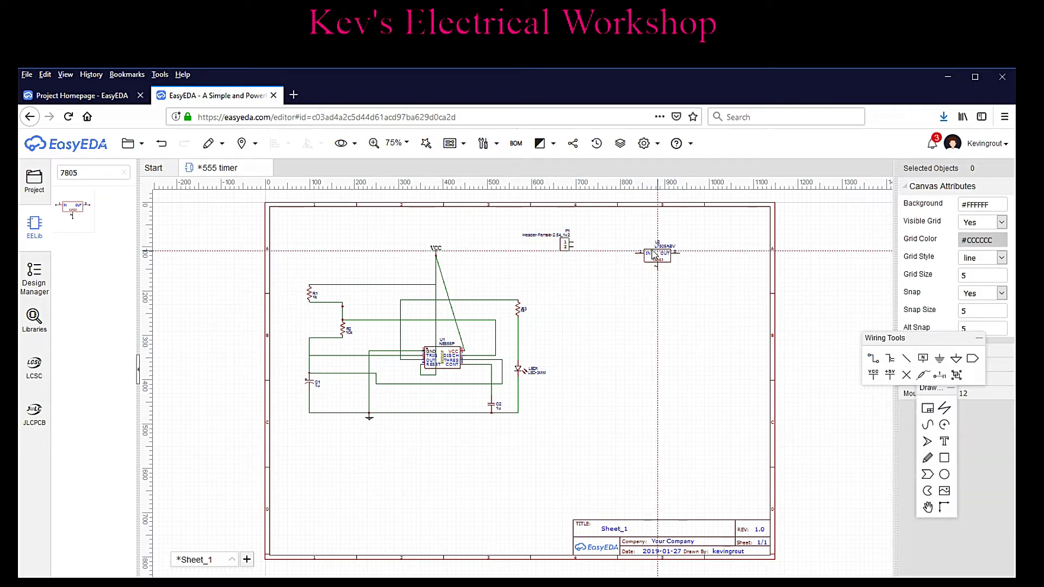
click(574, 243)
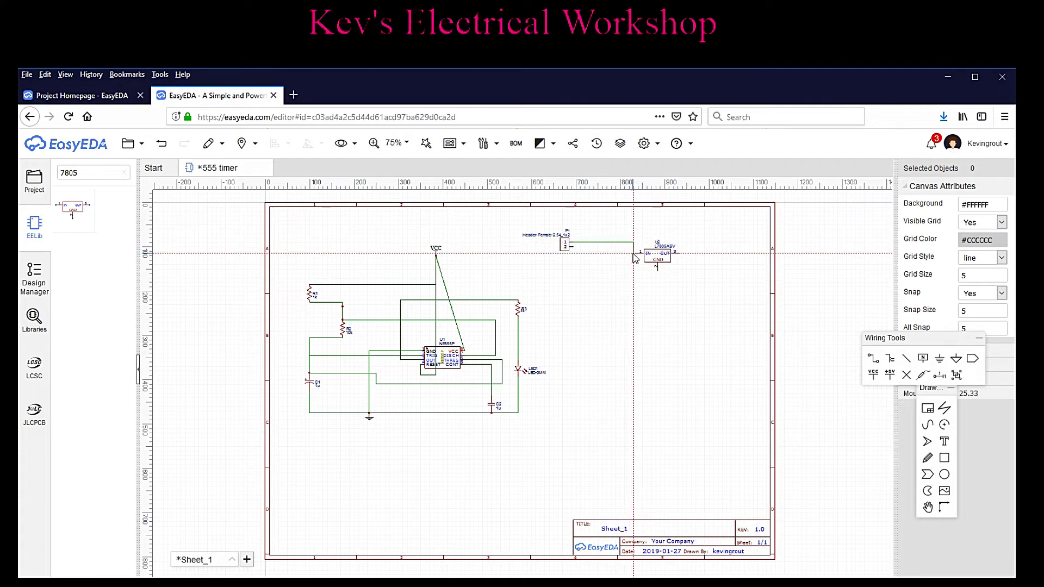
click(636, 254)
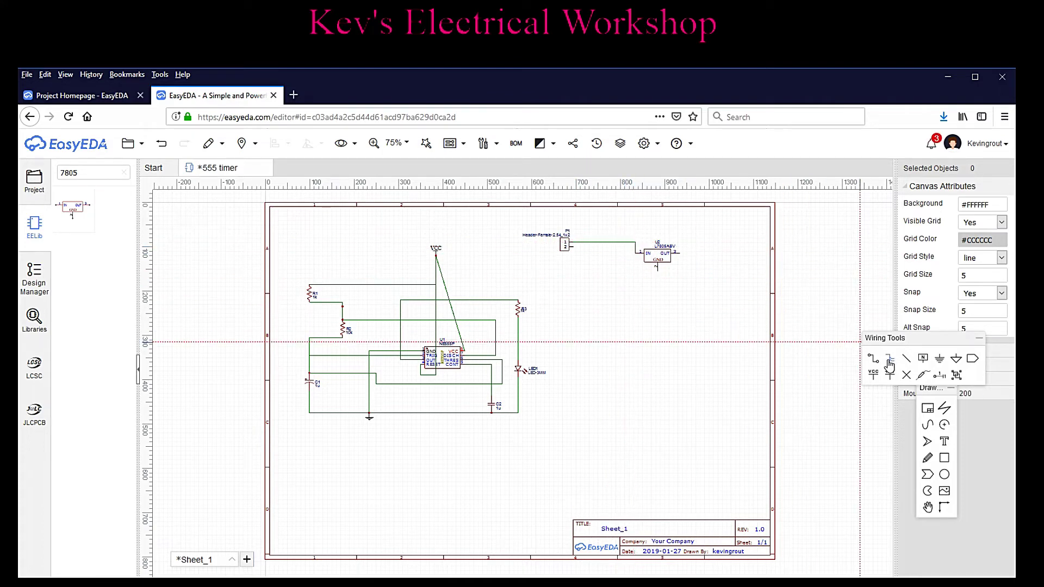
click(571, 246)
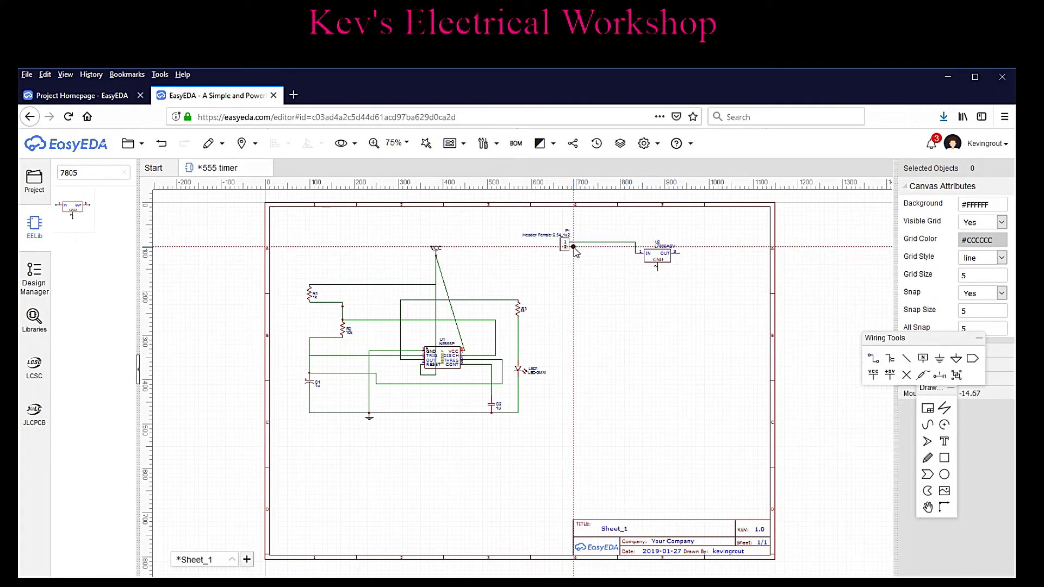
click(603, 279)
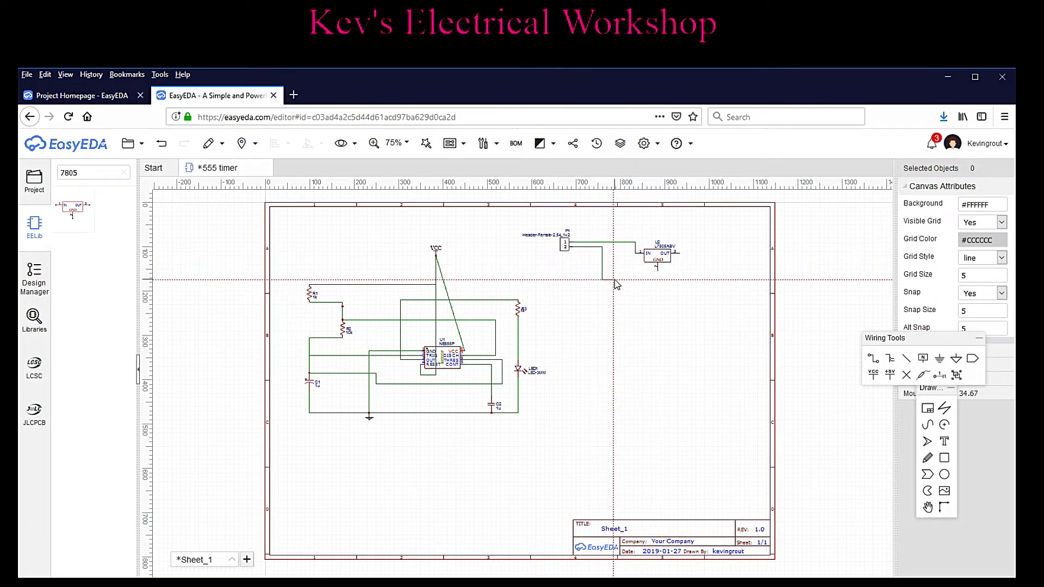
click(658, 272)
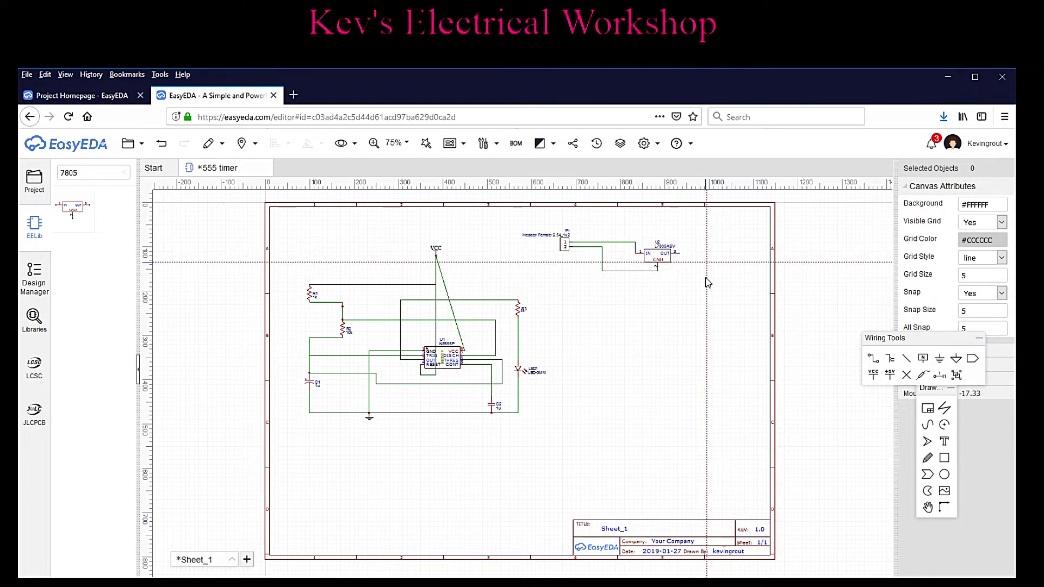
Step: Place four net ports: two beside the 7805 output and two at the sheet's left side
click(972, 362)
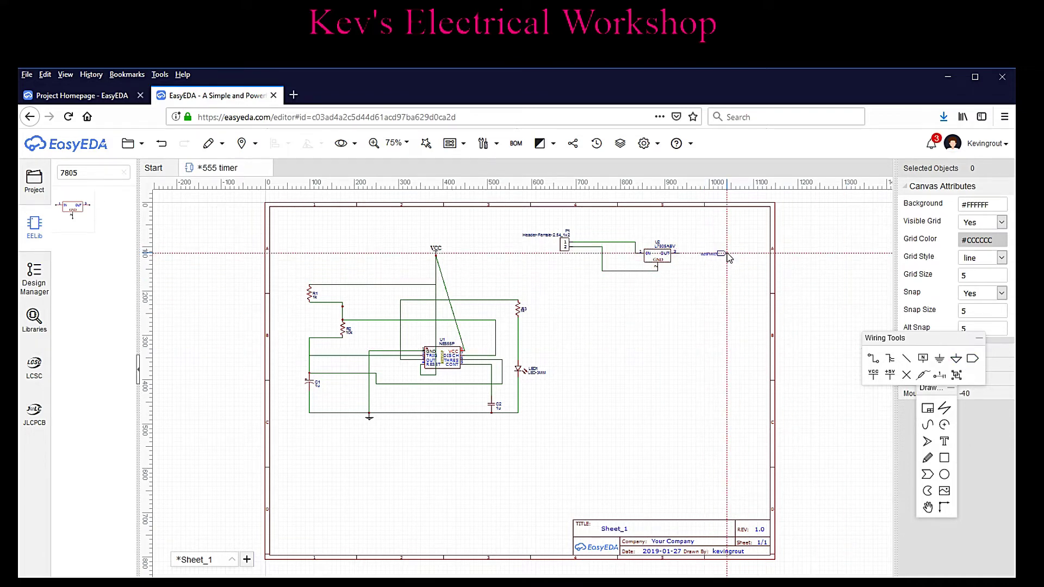
click(730, 258)
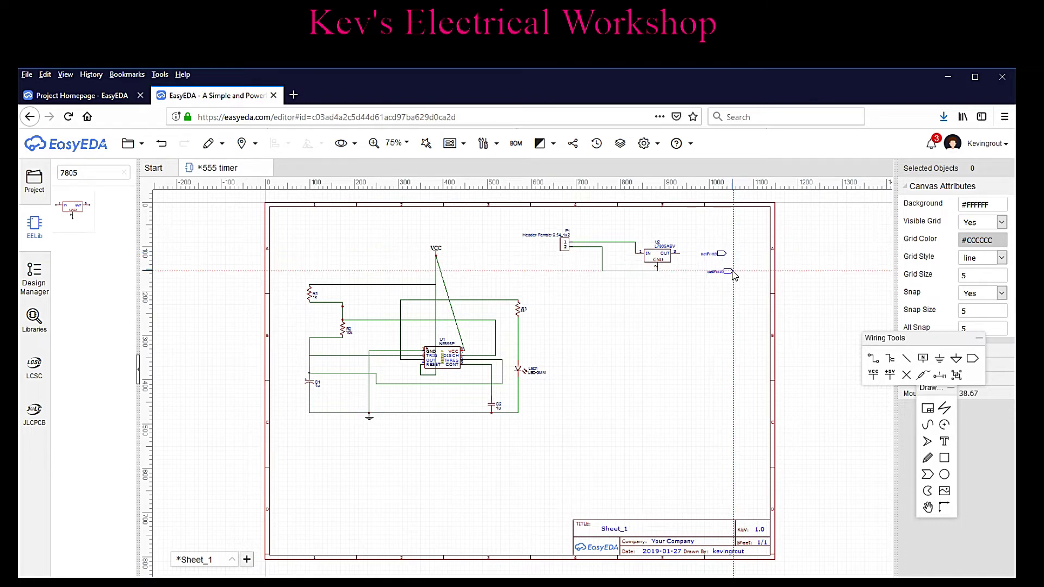
click(733, 274)
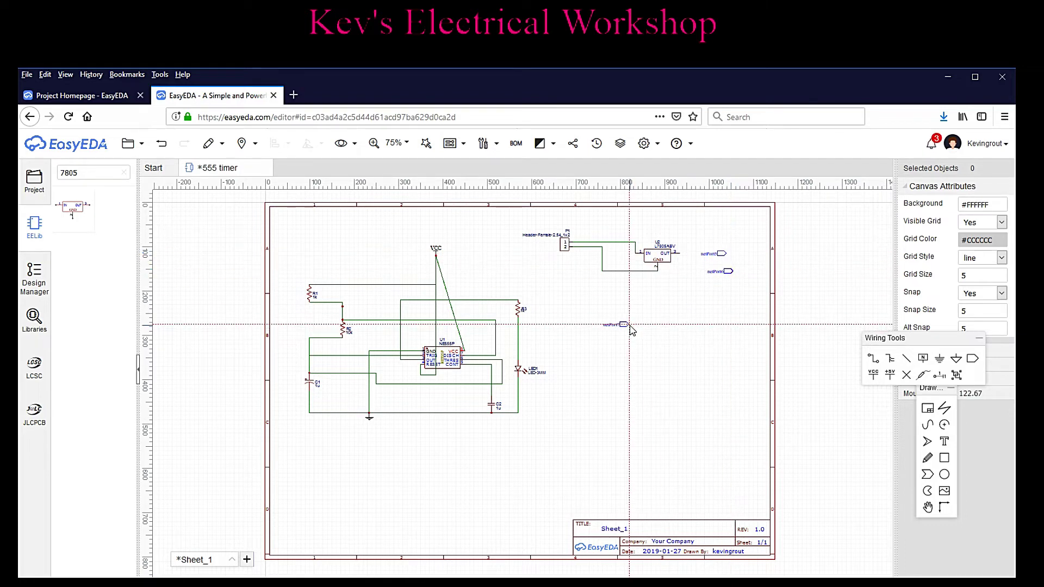
click(303, 261)
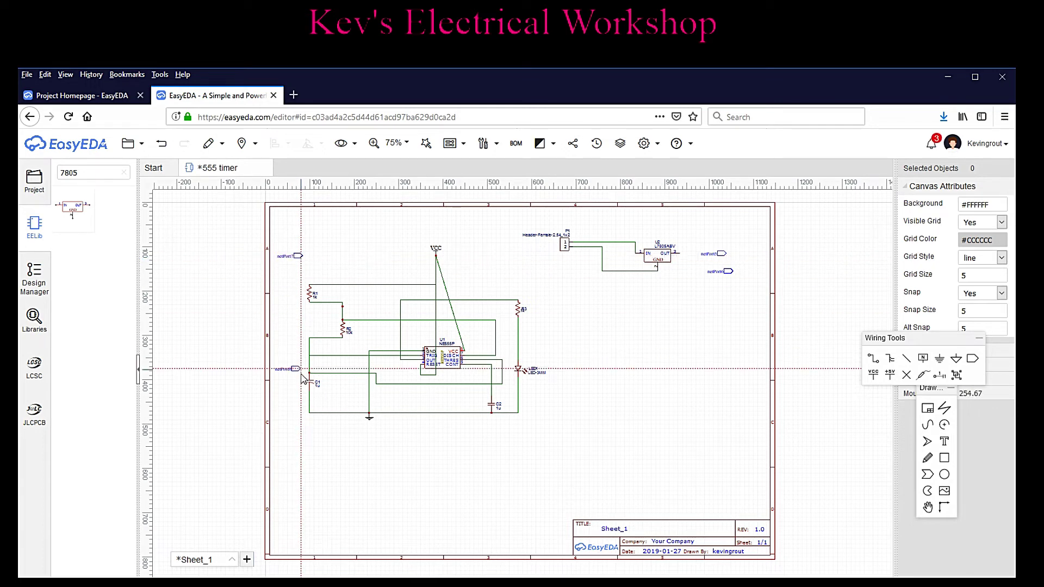
click(303, 419)
key(Escape)
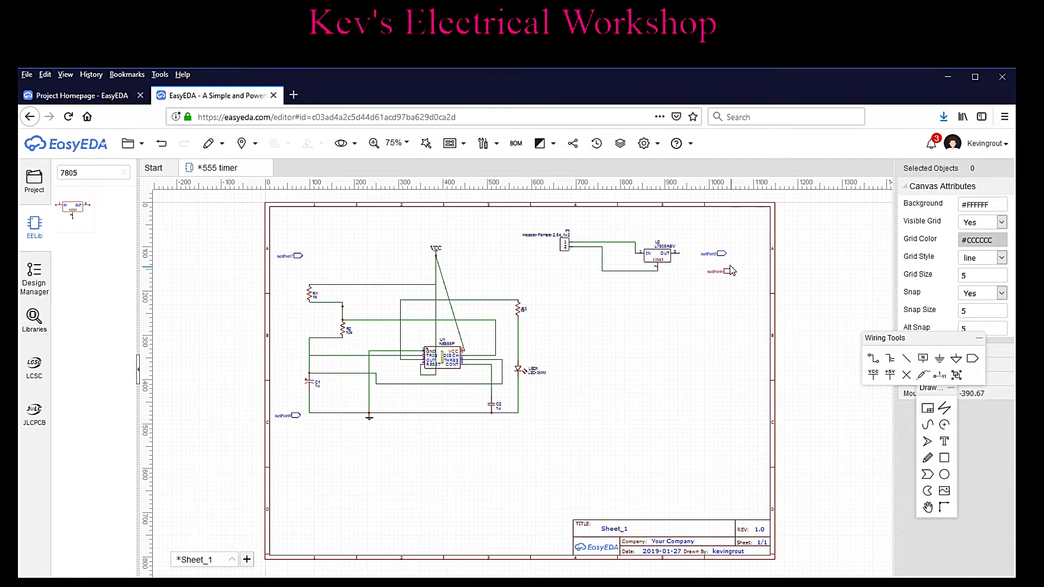
Step: Rotate the two regulator-side net ports and move them closer to the 7805's output
drag(690, 228, 755, 315)
click(307, 144)
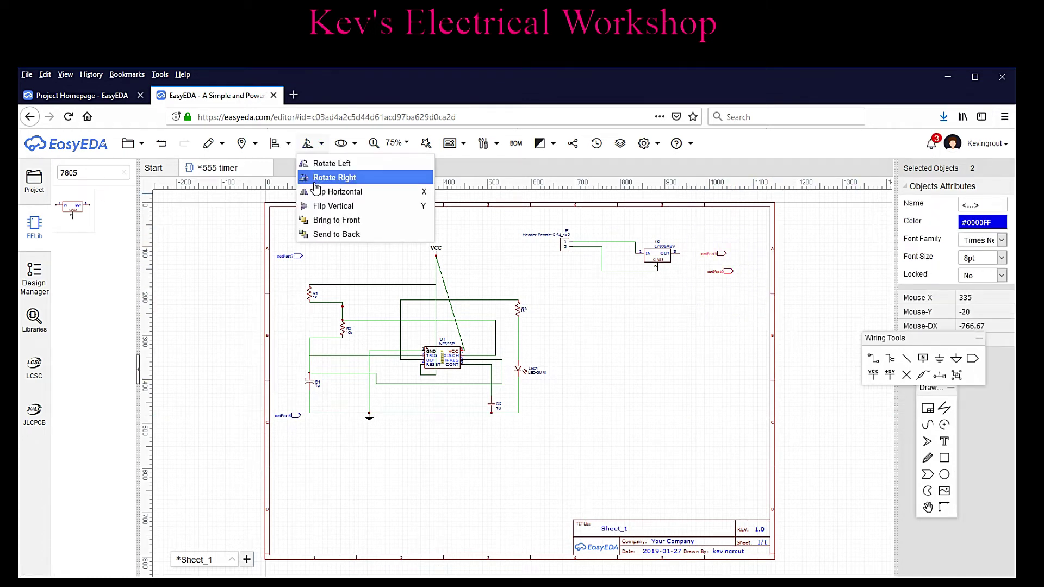
click(317, 163)
click(308, 143)
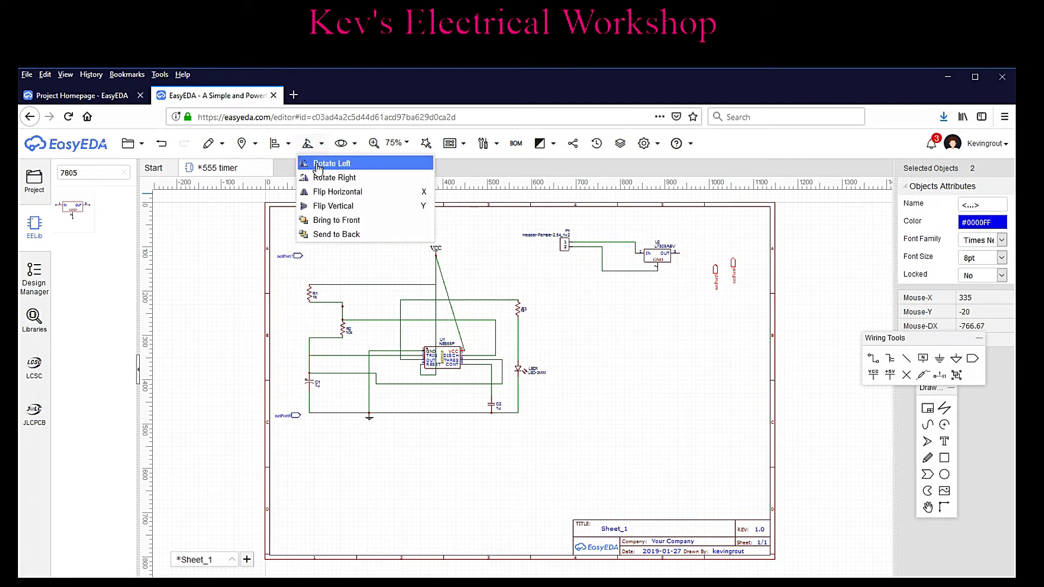
click(318, 164)
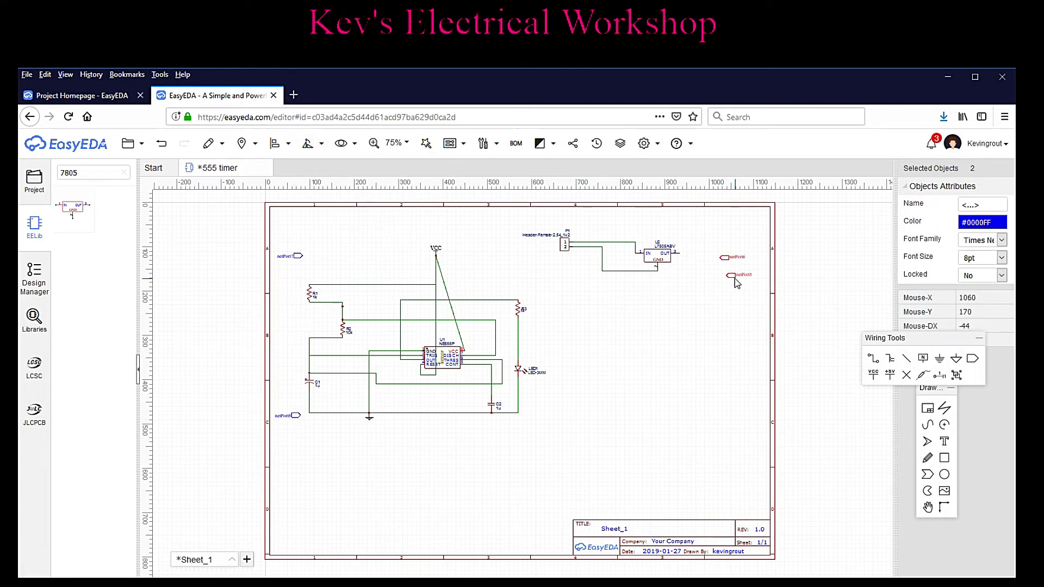
drag(734, 281, 719, 263)
click(725, 294)
click(719, 250)
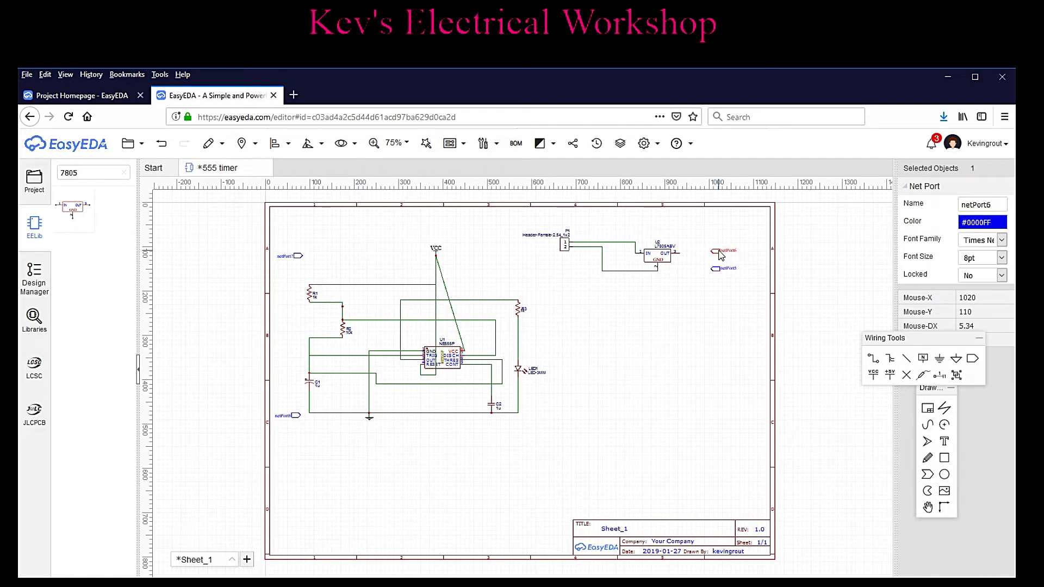
Step: Rename the regulator's net ports netPort6 to vcc and netPort5 to gnd
right_click(725, 256)
click(755, 337)
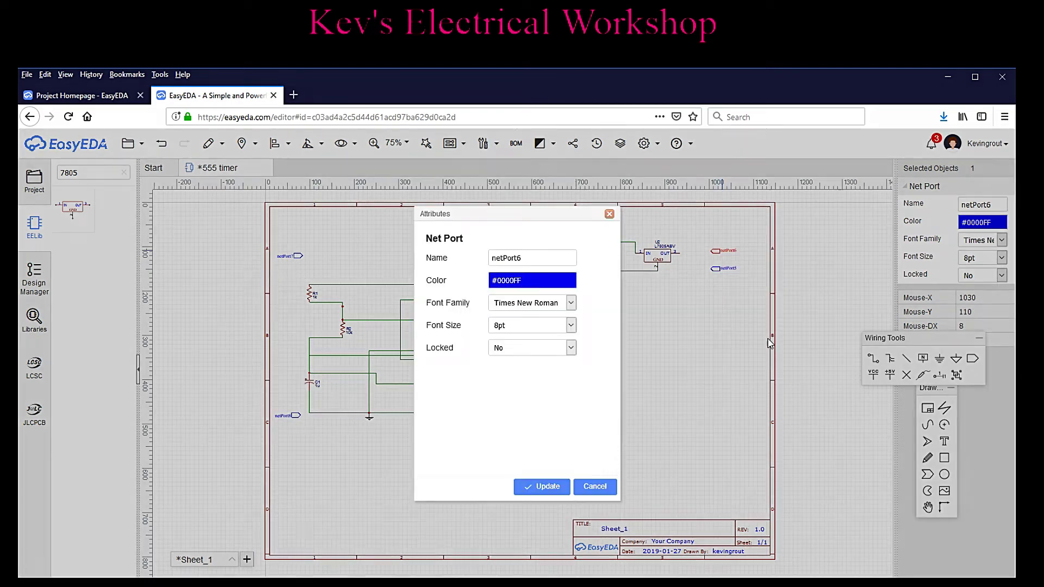
double_click(544, 255)
text(vcc)
click(541, 486)
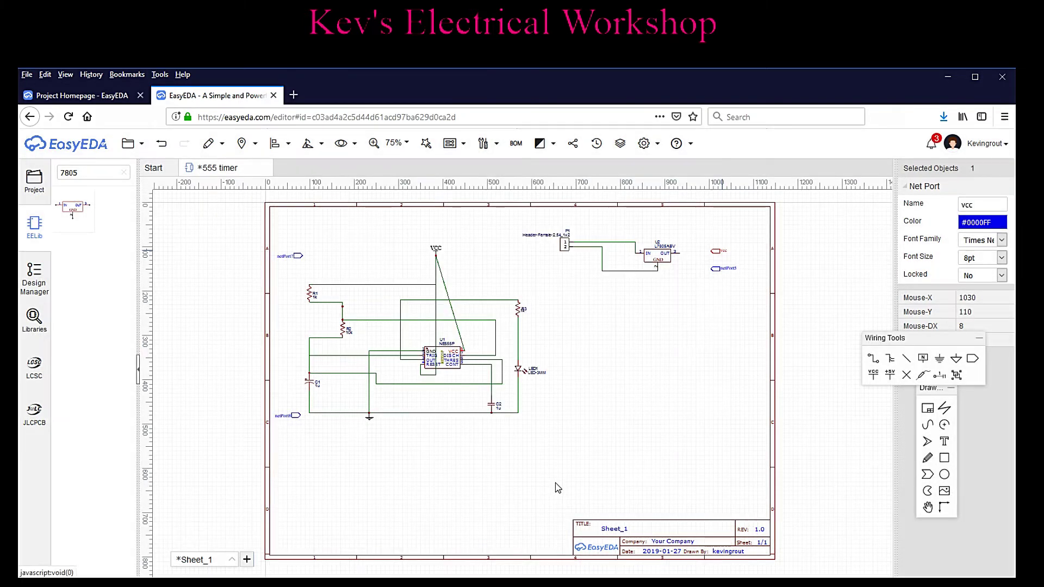
click(729, 269)
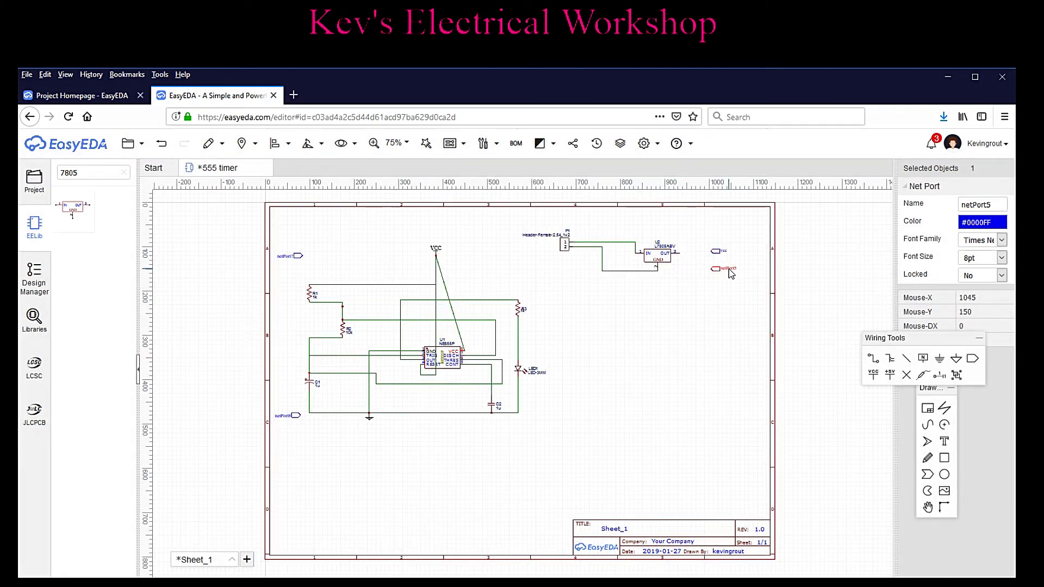
right_click(729, 269)
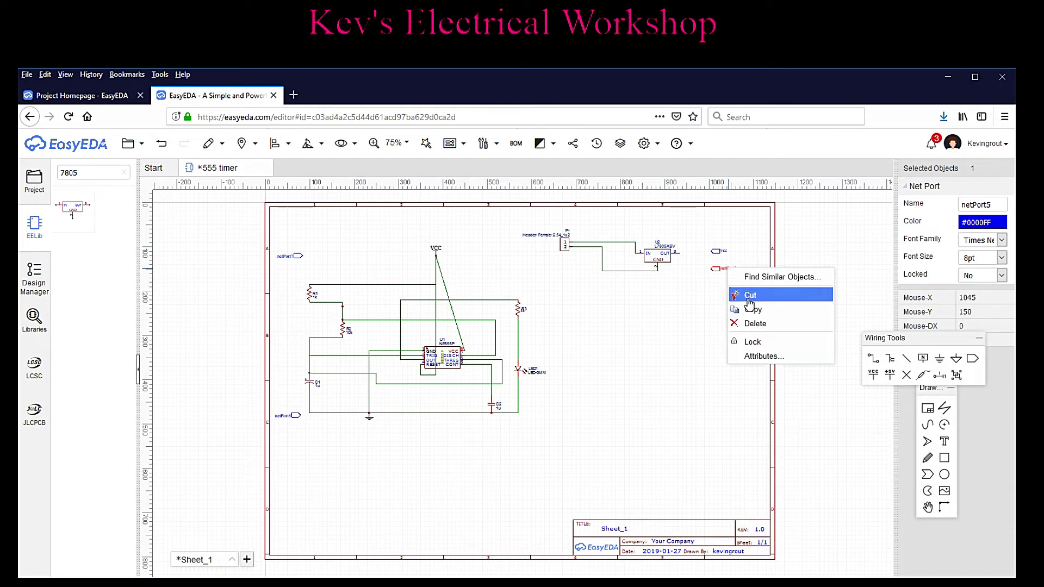
click(763, 359)
double_click(541, 260)
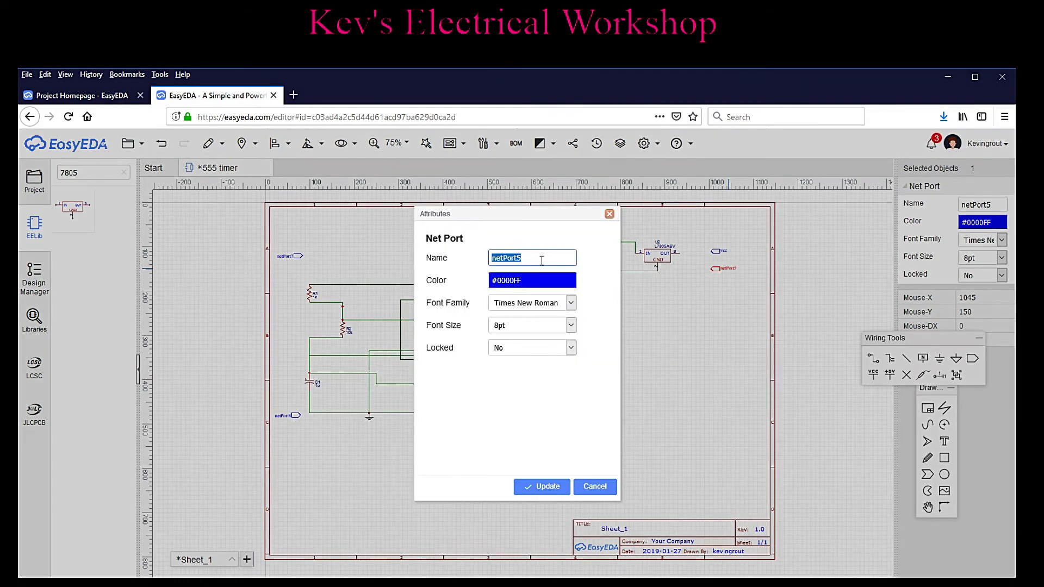
text(gnd)
click(547, 486)
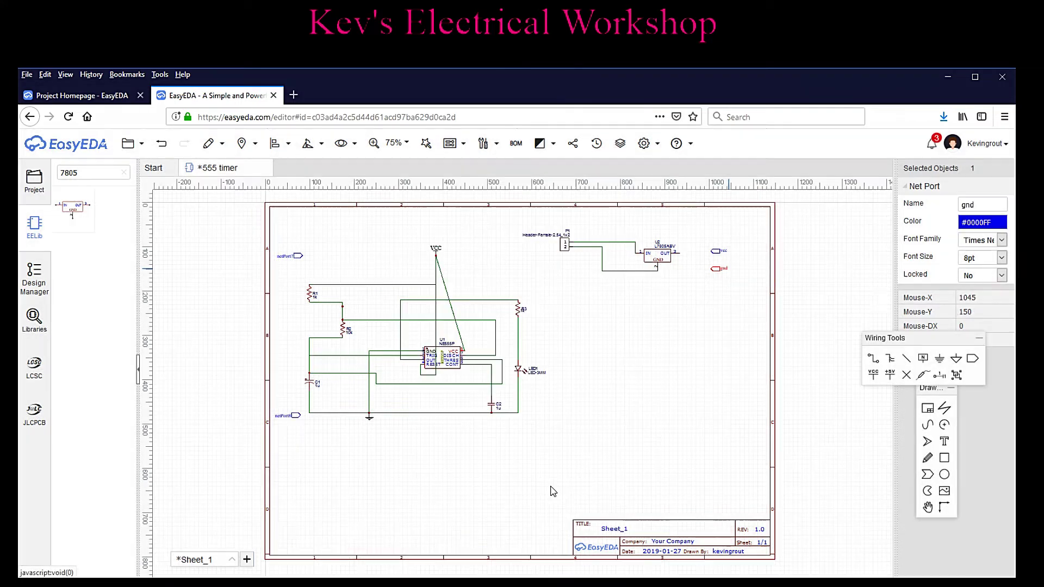
Step: Rename the left-side net ports netPort7 to vcc and netPort8 to gnd
click(291, 260)
right_click(291, 261)
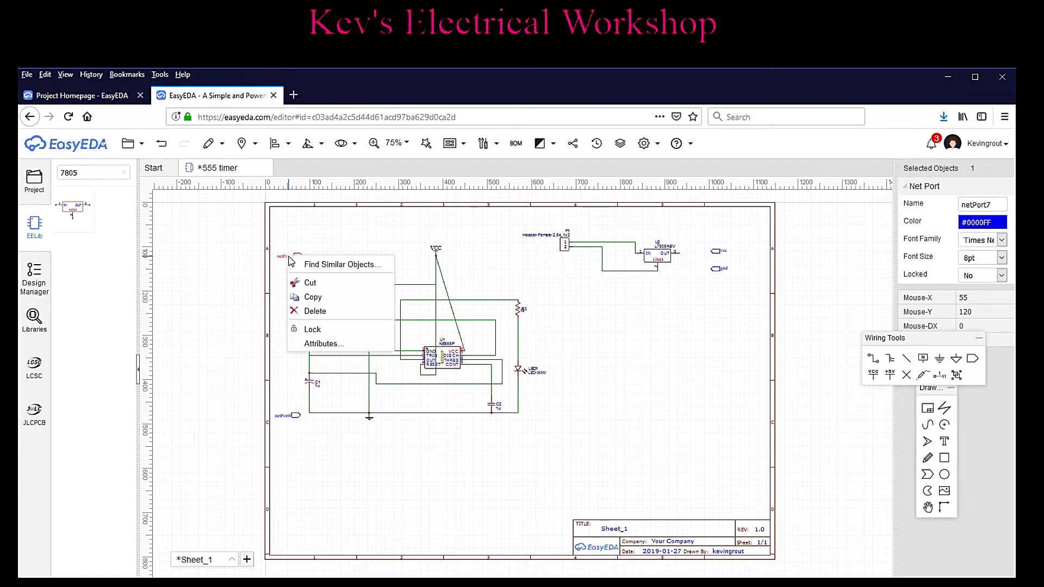
click(349, 350)
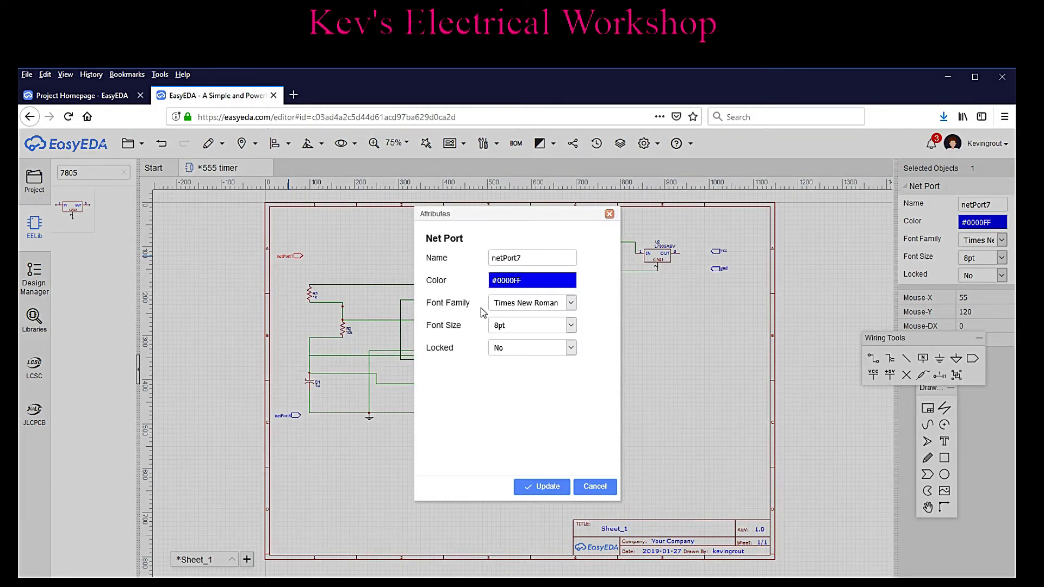
double_click(532, 259)
text(vcc)
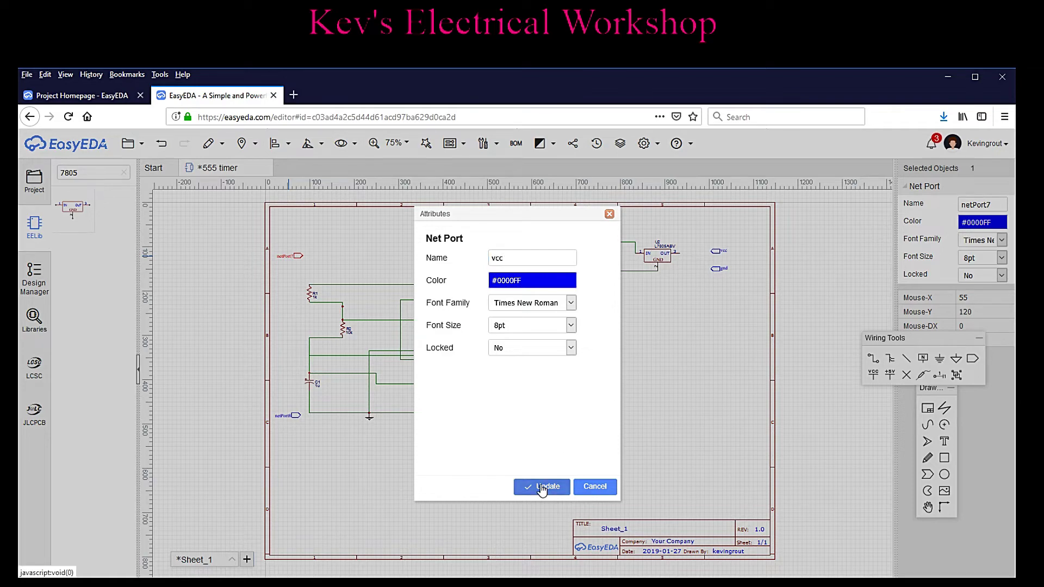
click(541, 487)
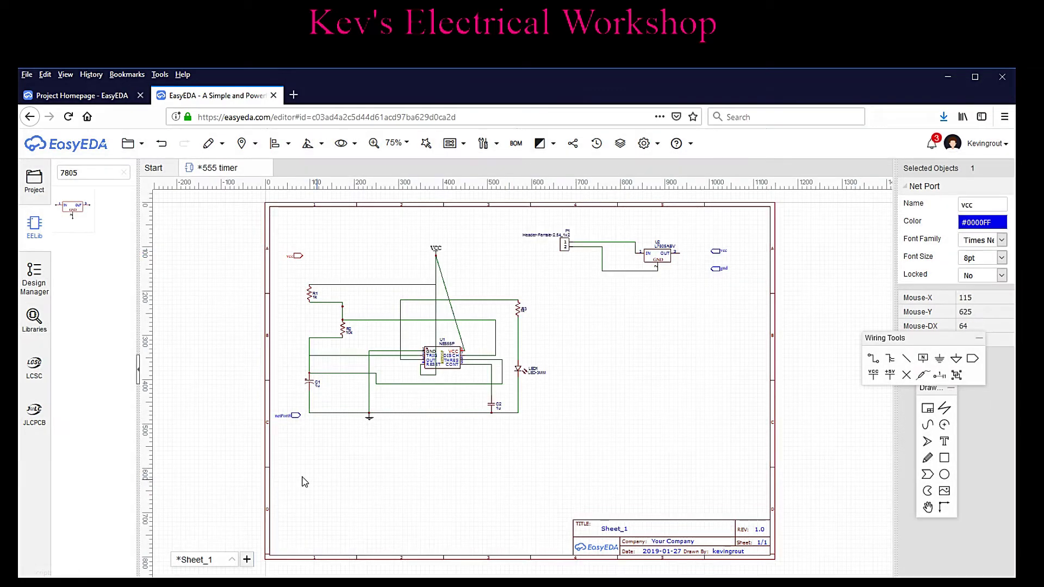
right_click(294, 416)
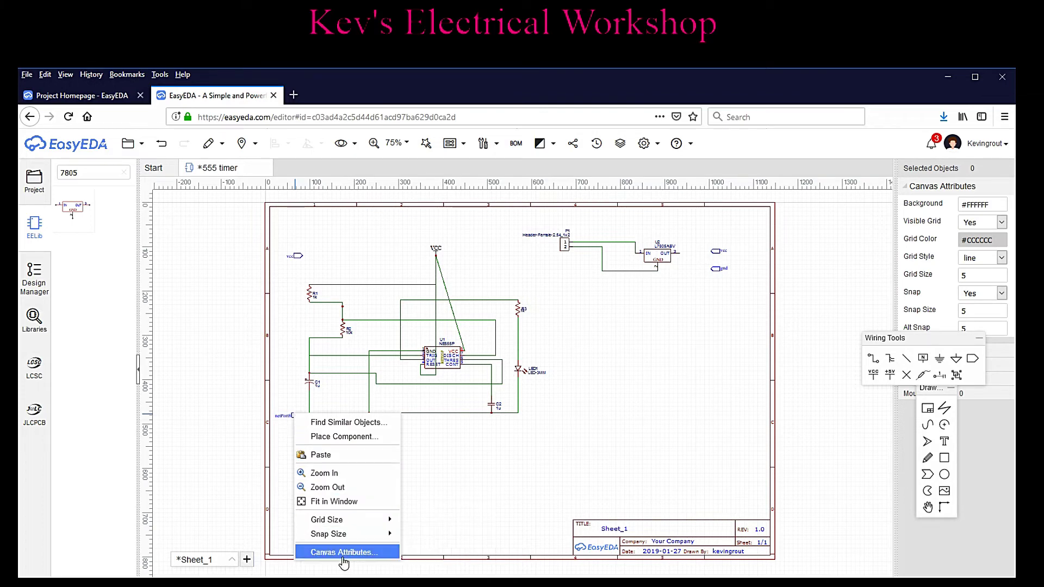
click(287, 418)
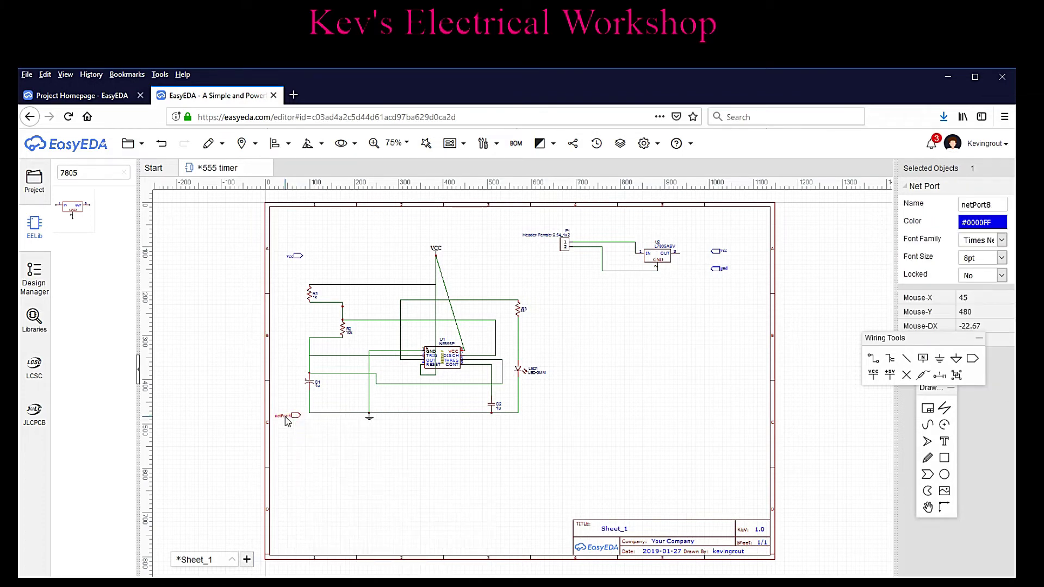
right_click(287, 419)
click(330, 505)
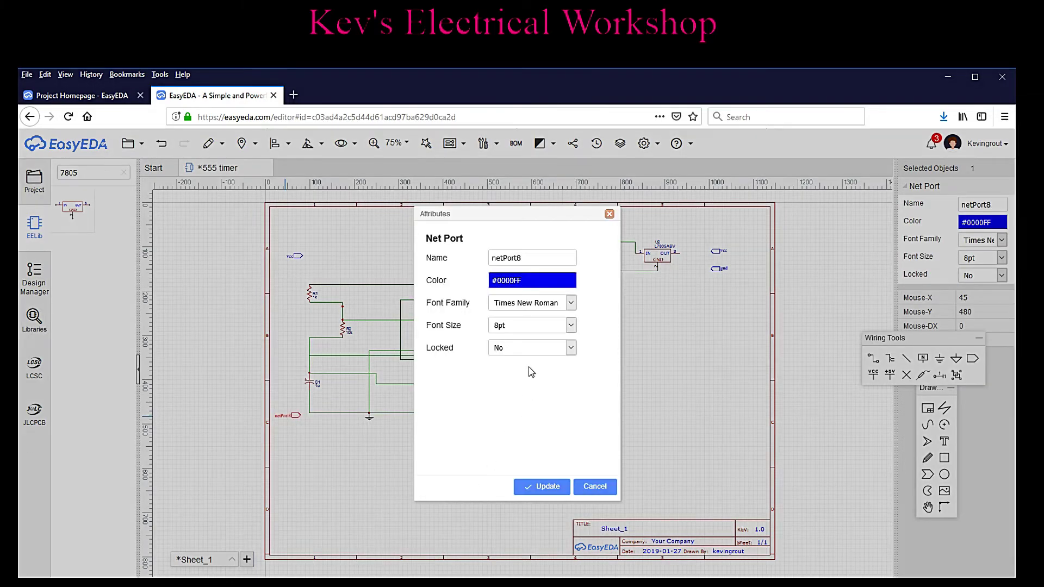
double_click(526, 258)
text(gnd)
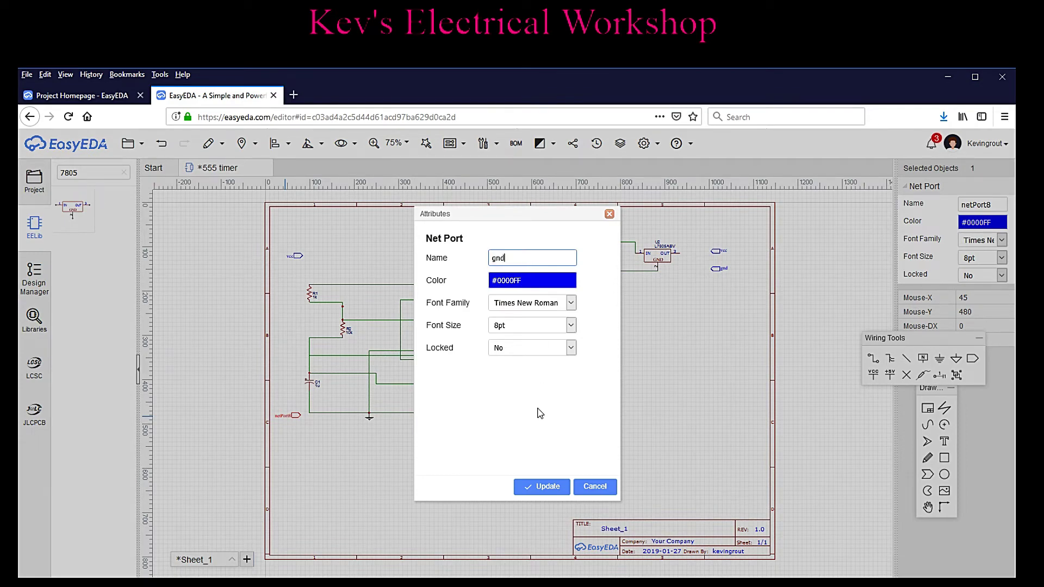
click(550, 490)
click(873, 360)
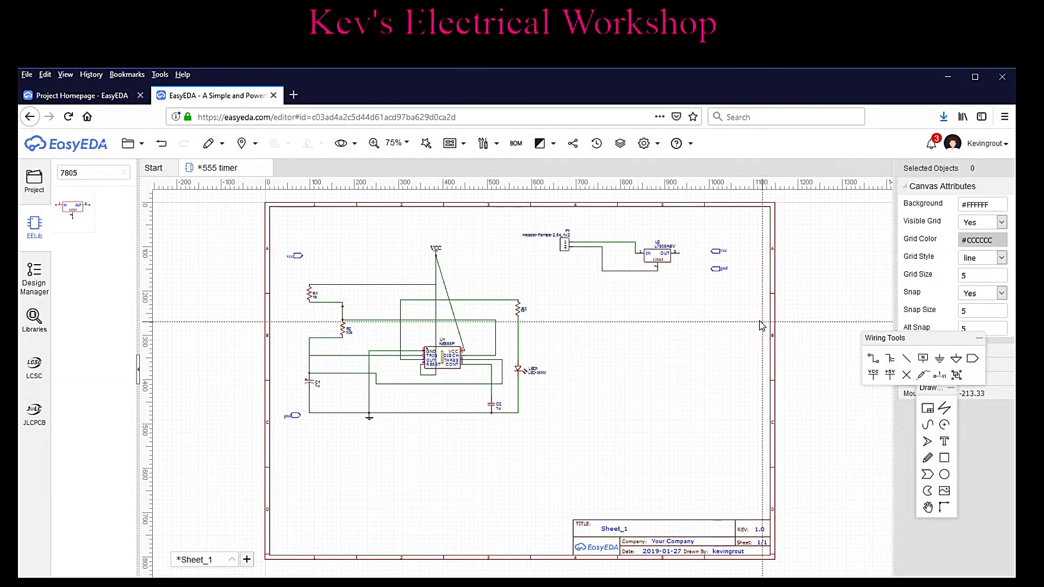
Step: Wire the right gnd and vcc ports to the 7805 GND and output pins, and the left ports to VCC and ground
click(713, 269)
click(659, 269)
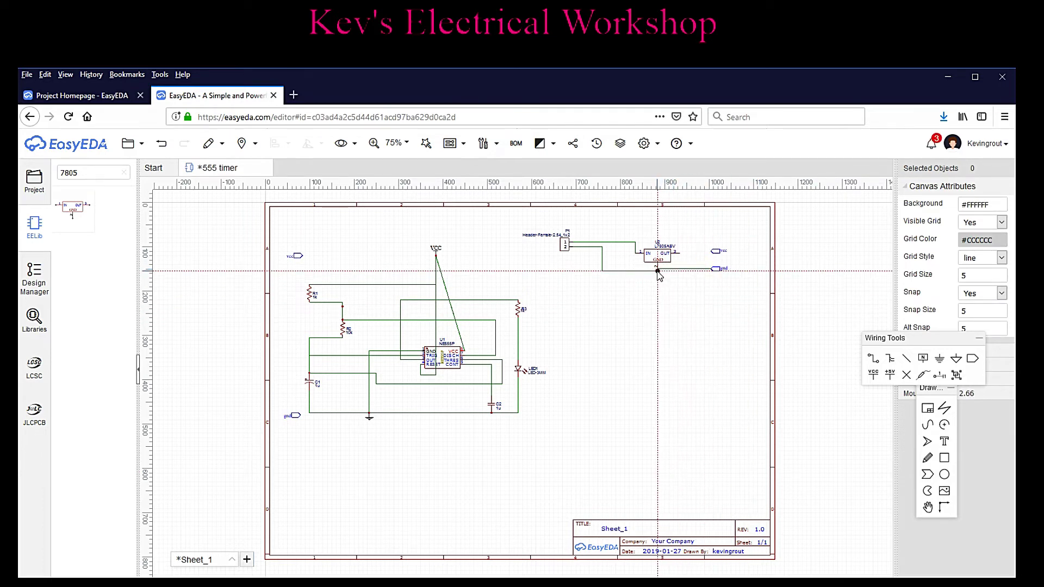
click(711, 252)
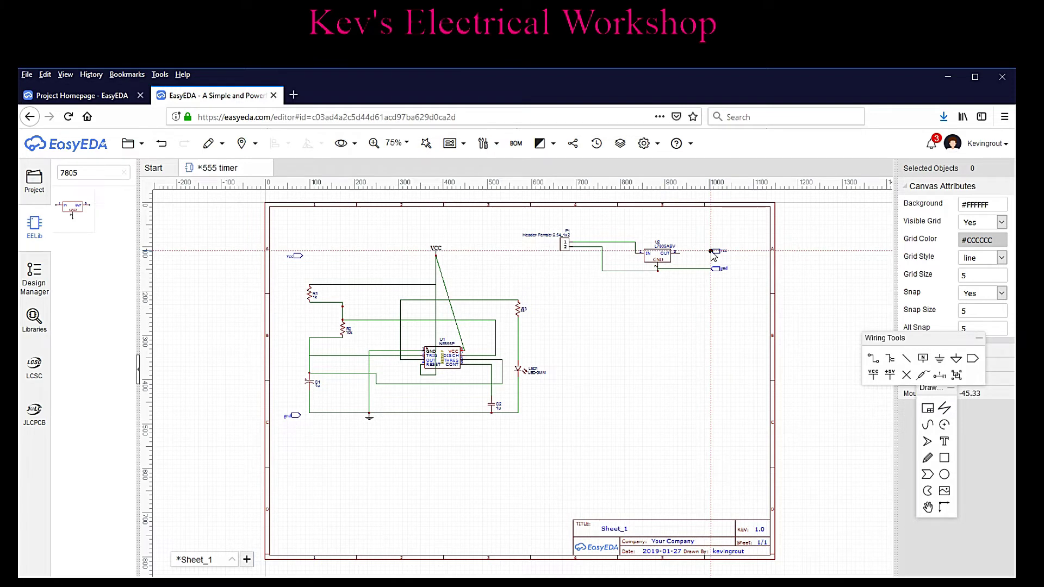
click(680, 251)
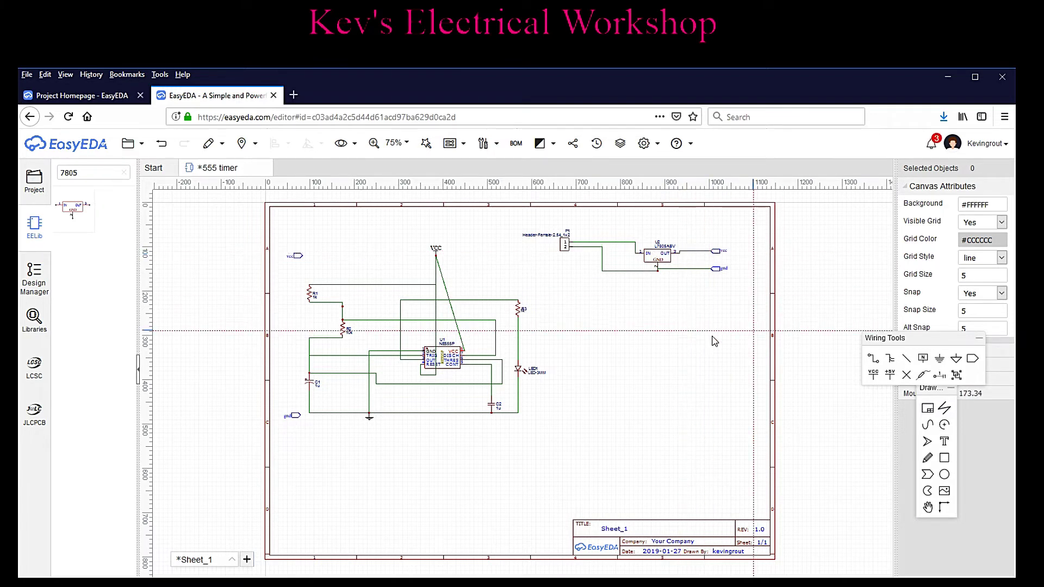
click(302, 257)
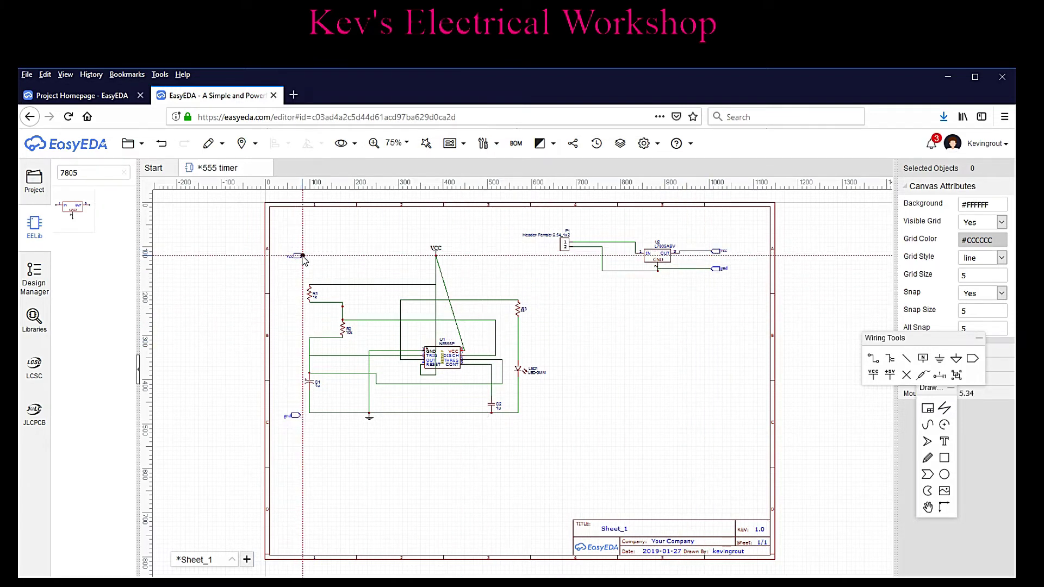
click(436, 255)
click(300, 416)
click(370, 414)
right_click(511, 470)
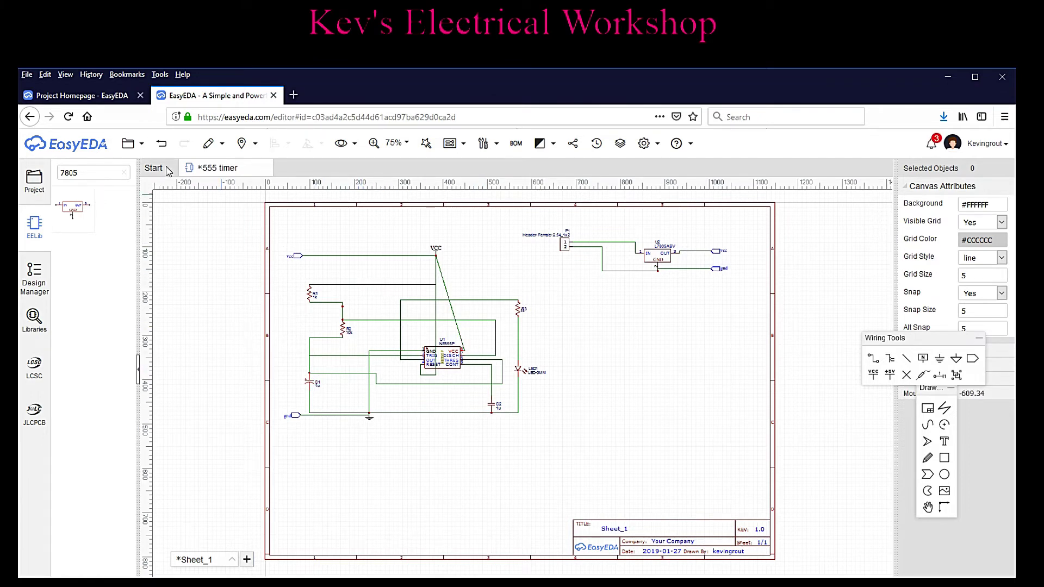
Step: Save the 555 timer schematic, then convert it into a new NEW_PCB layout document
click(131, 143)
mouse_move(145, 168)
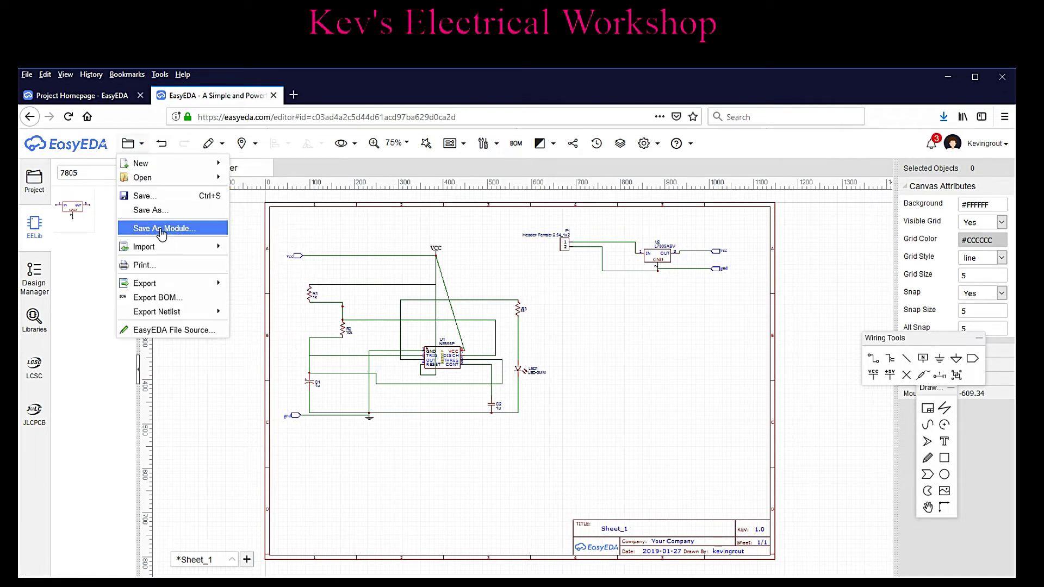
click(144, 197)
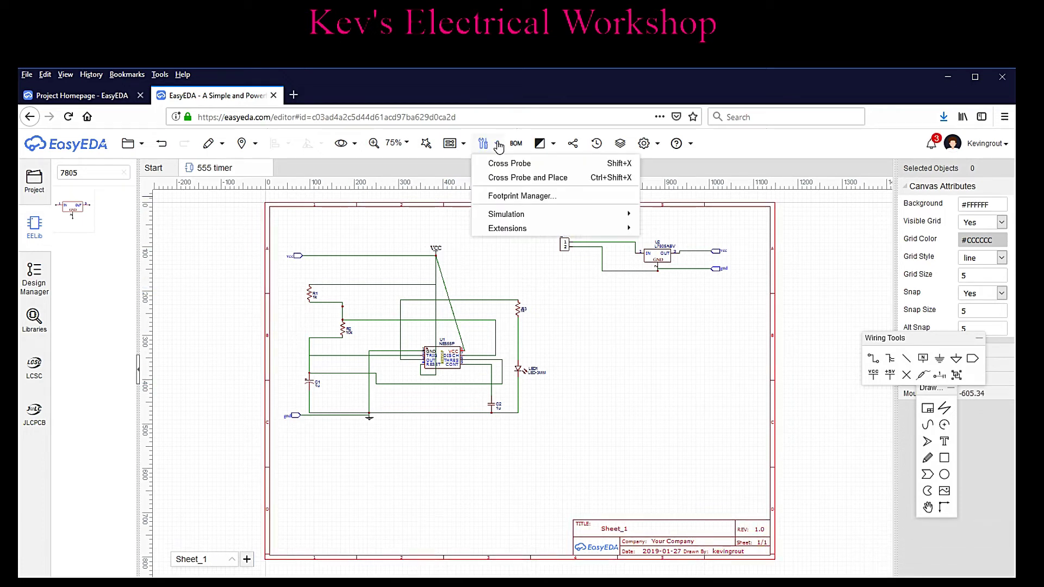
mouse_move(463, 148)
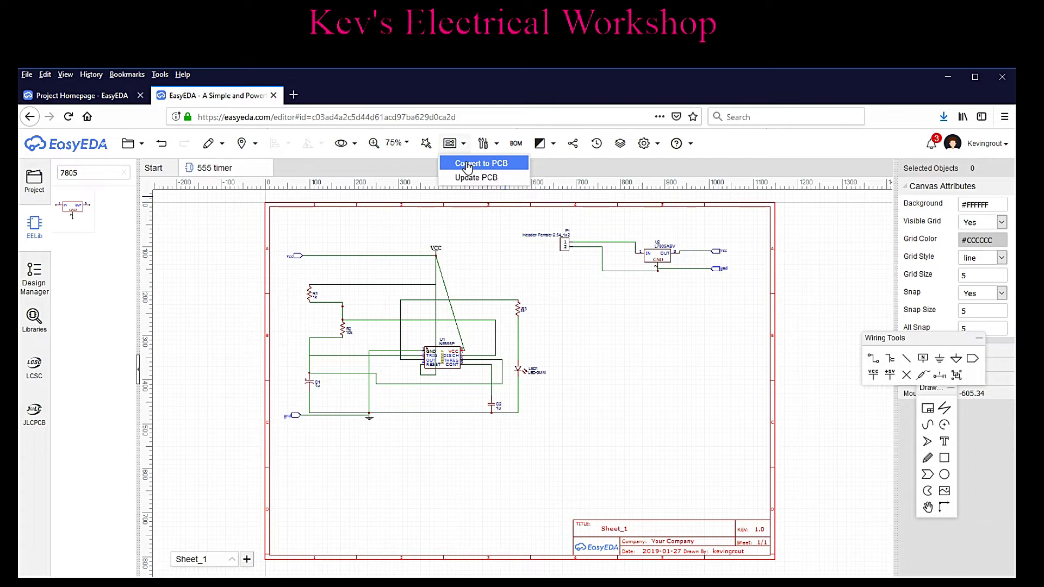
click(467, 165)
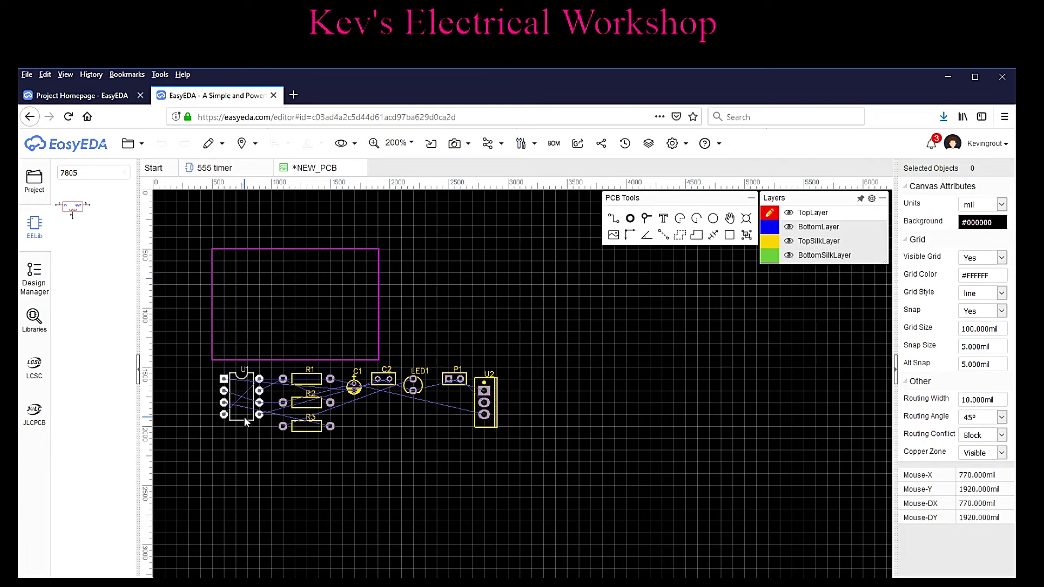
Step: Drag U1, R1–R3, C1, C2, LED1, regulator U2 and header P1 into the board outline
drag(244, 417, 314, 330)
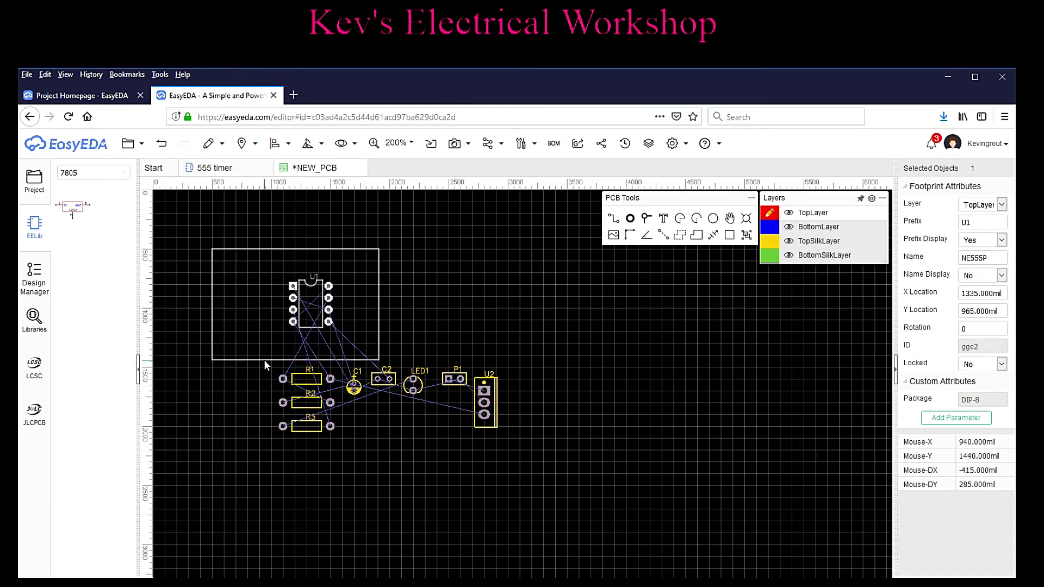
drag(268, 368, 247, 284)
click(315, 413)
click(308, 371)
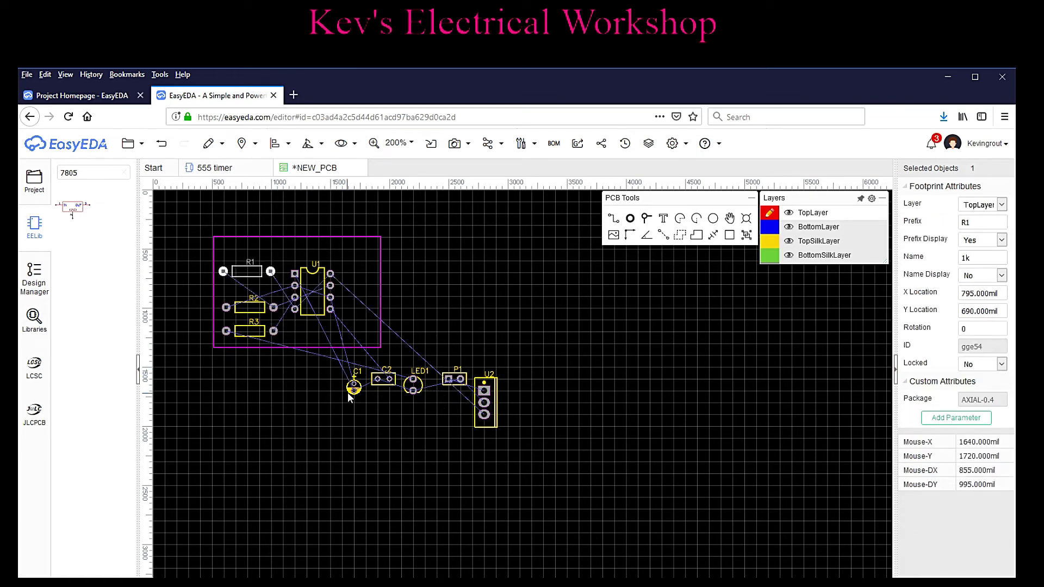
drag(349, 393, 298, 337)
drag(380, 383, 324, 336)
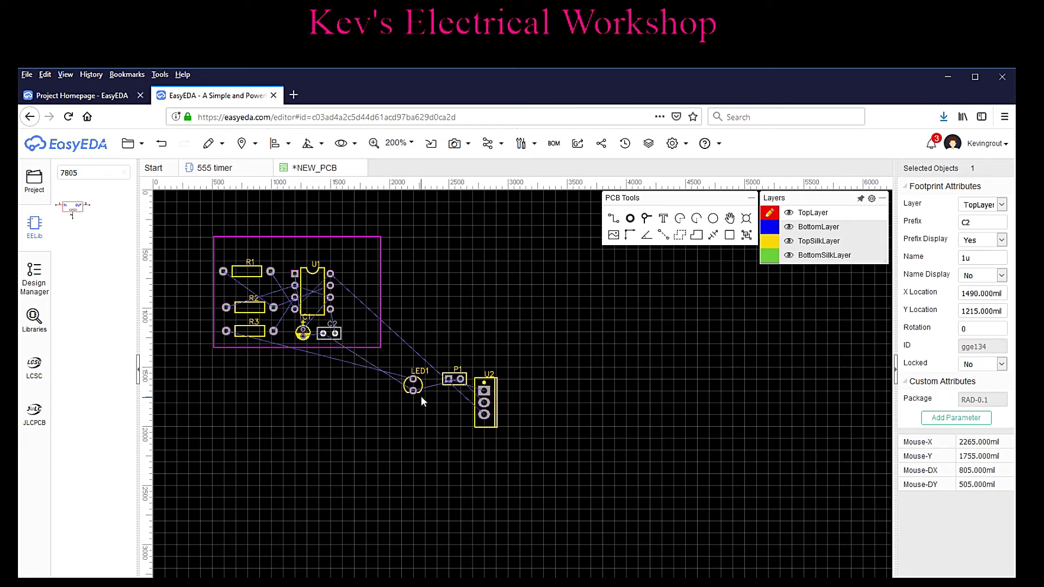
drag(420, 390, 365, 262)
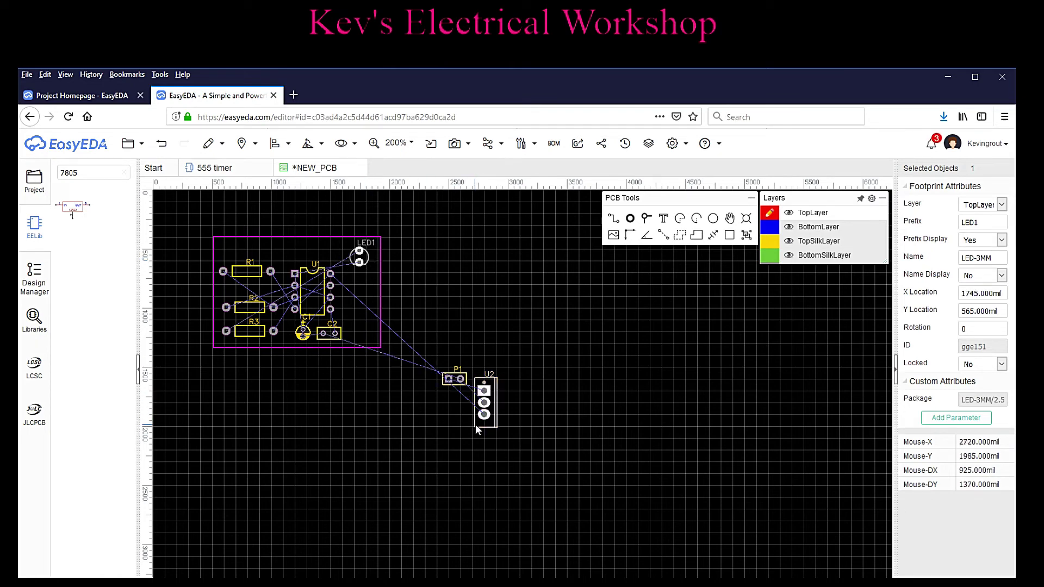
drag(481, 426, 357, 337)
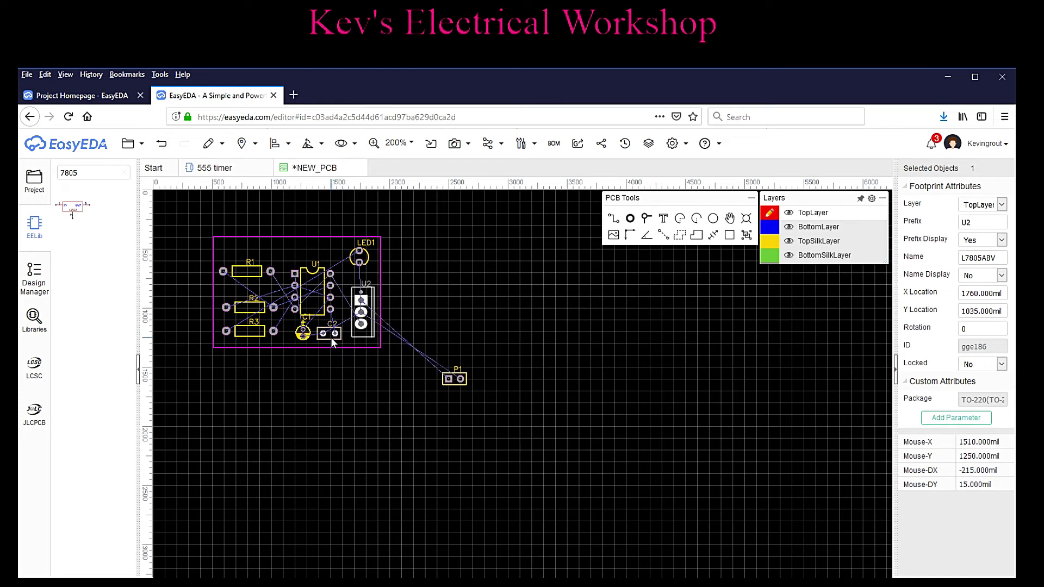
drag(458, 383, 234, 257)
click(213, 390)
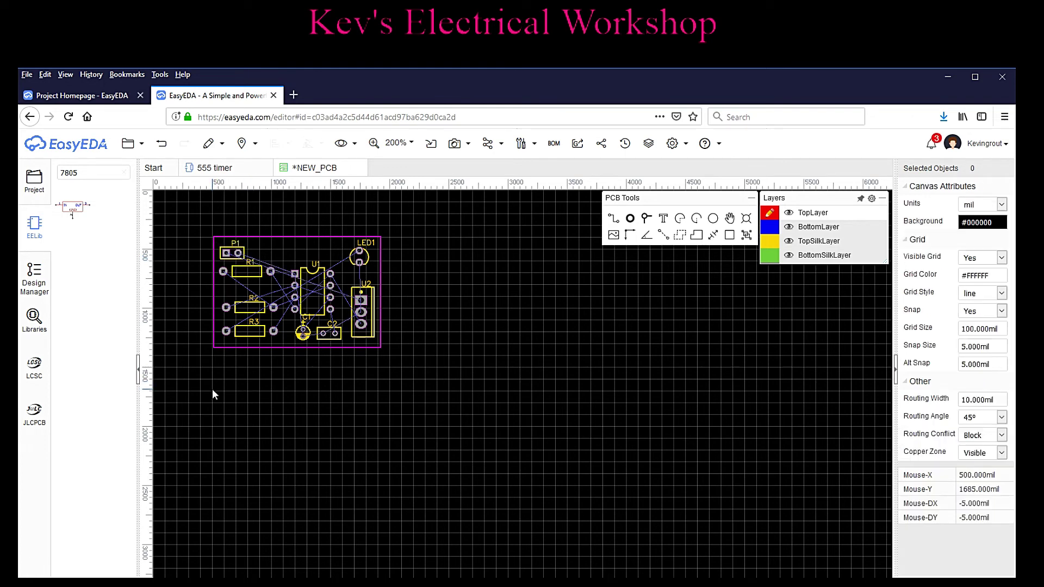
Step: Align R1–R3 on vertical centers, distribute them evenly, and move U1 up beside them
drag(203, 371, 284, 259)
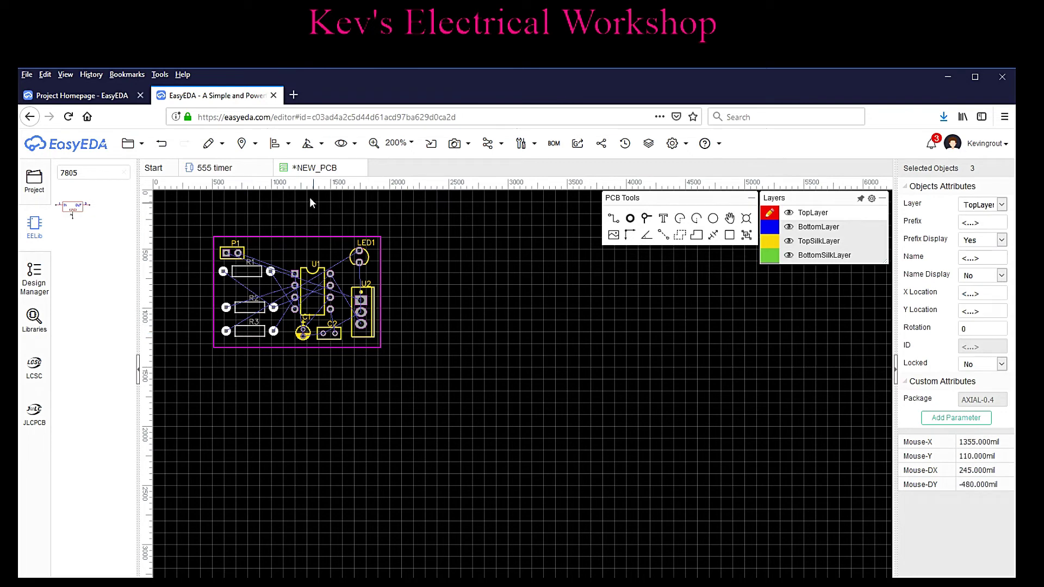
click(289, 144)
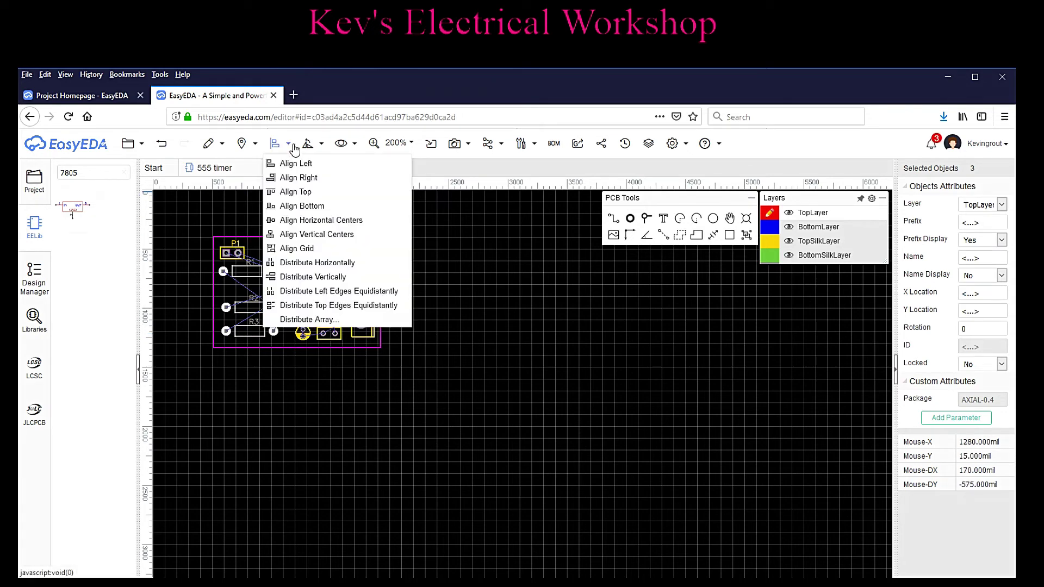
click(309, 234)
click(288, 144)
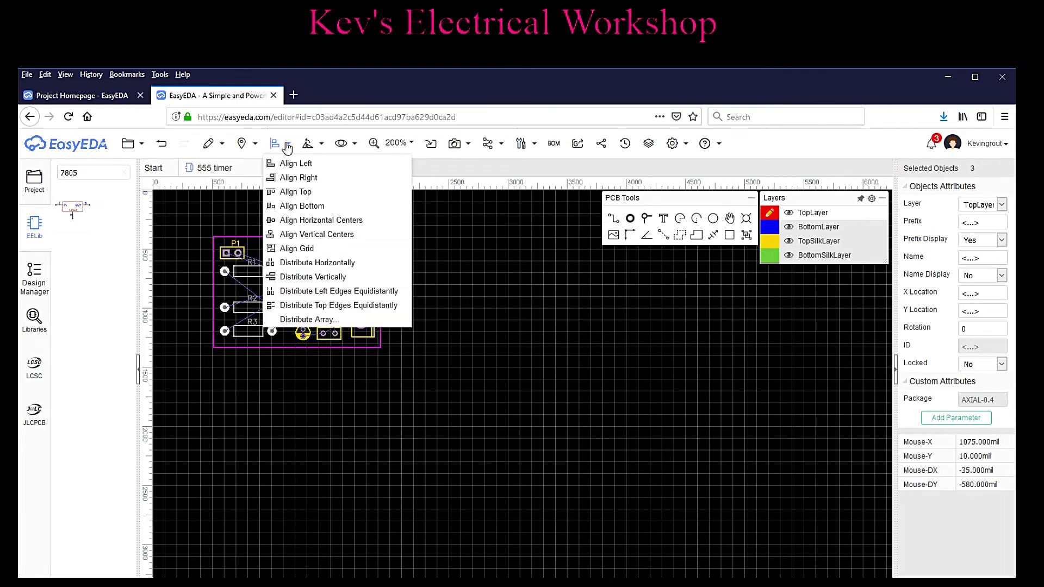
click(300, 276)
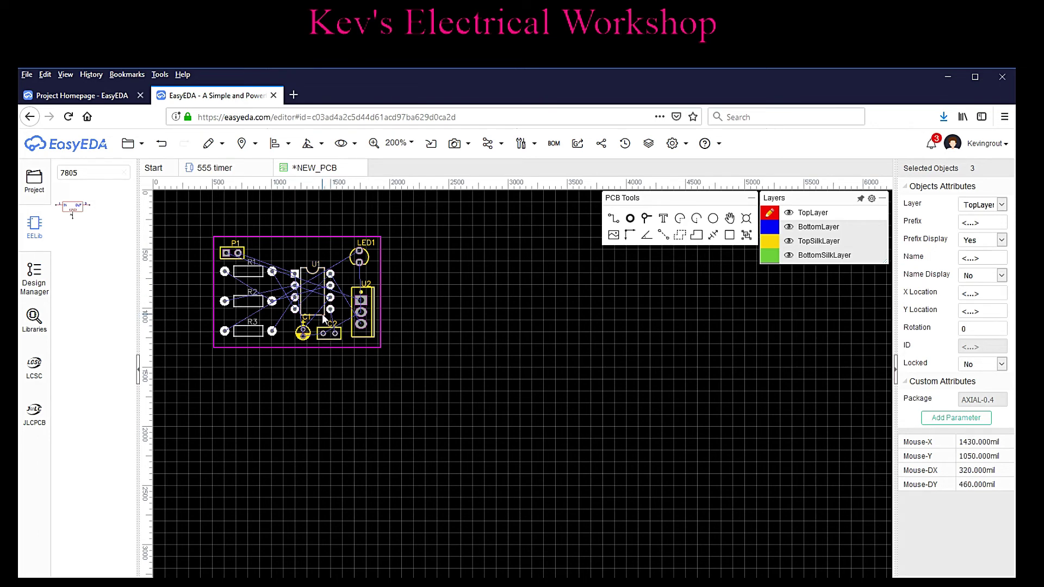
drag(324, 319, 313, 297)
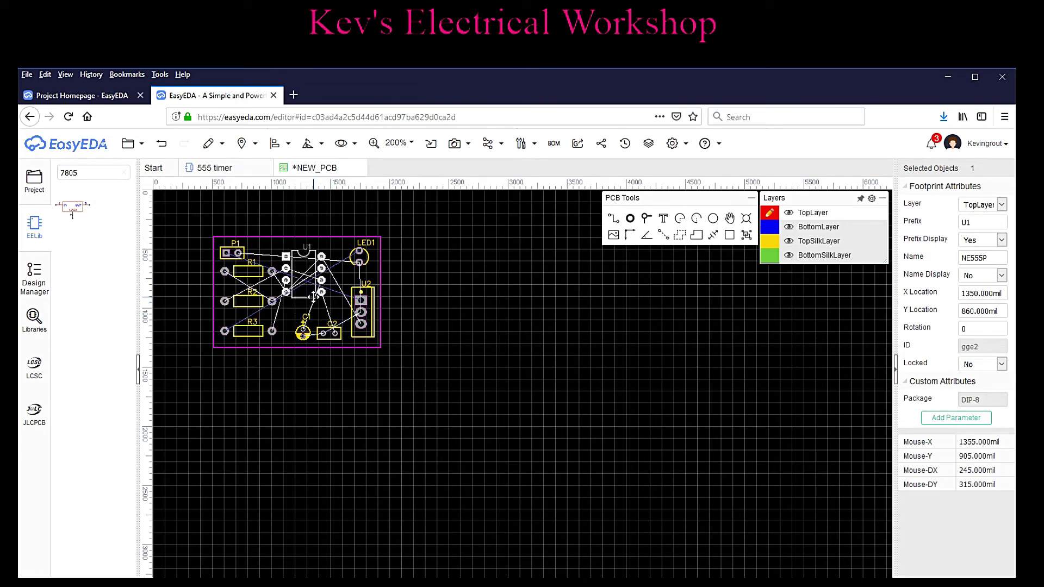
click(315, 431)
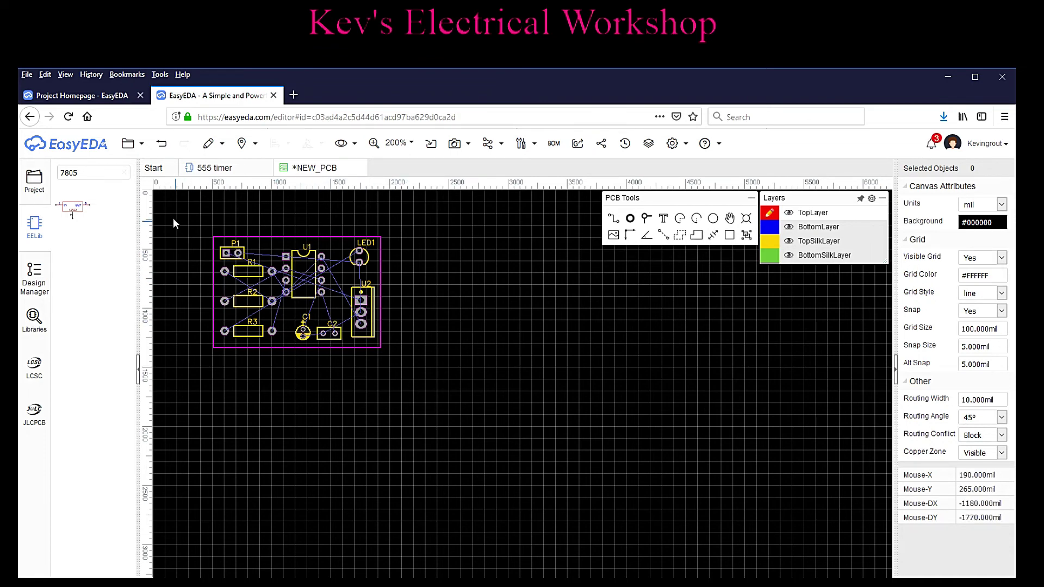
Step: Save the PCB, dismiss the 'NEW_PCB exist' error, and save it again as NEW_PCB1
click(131, 144)
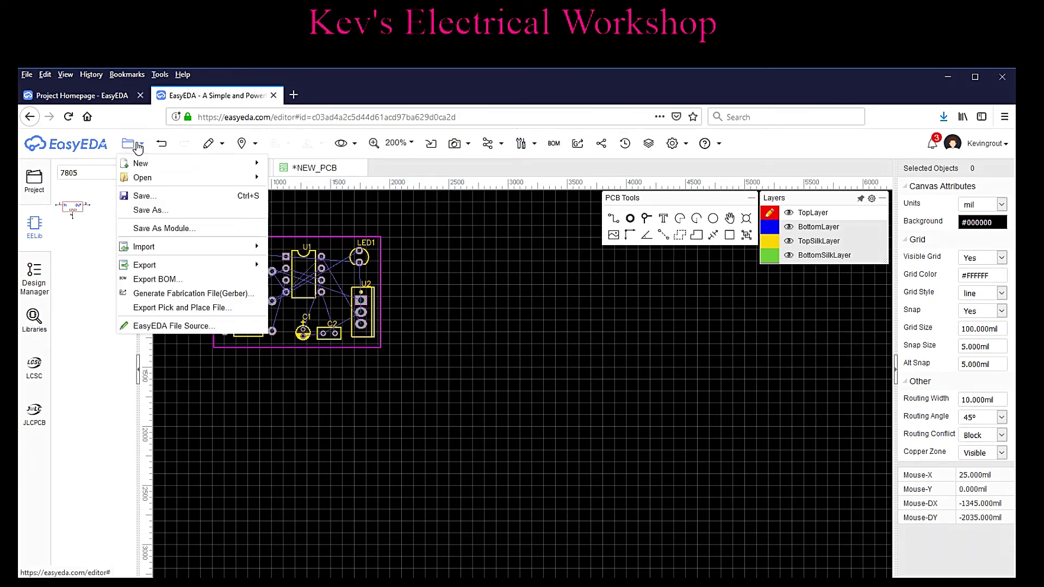
click(136, 197)
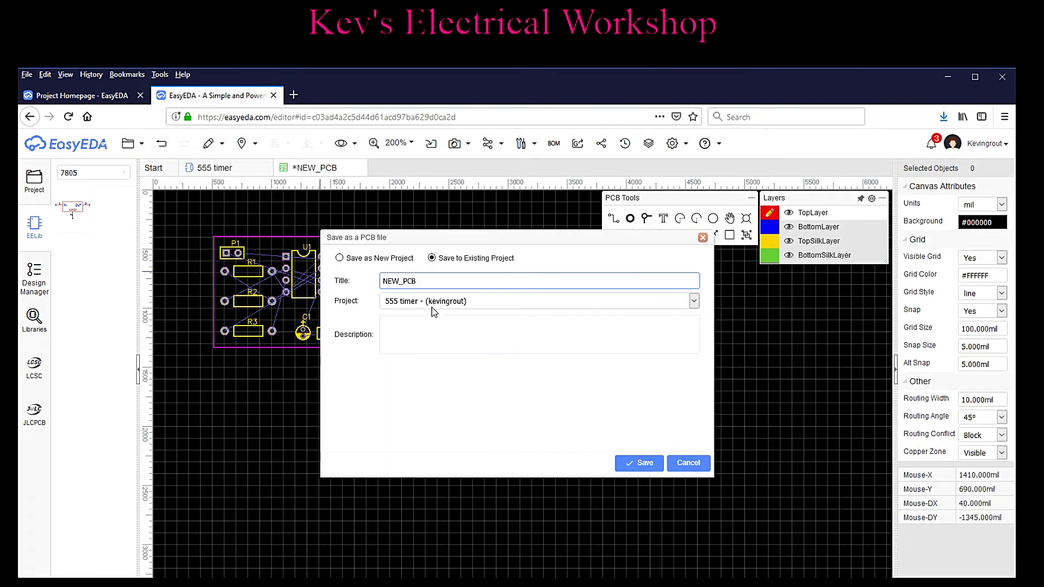
click(642, 465)
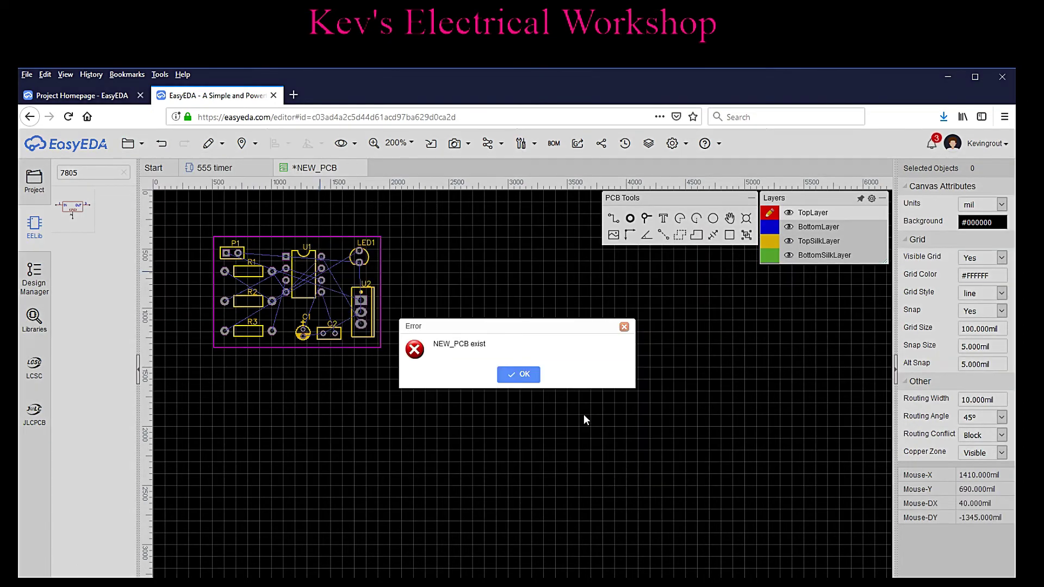
click(521, 375)
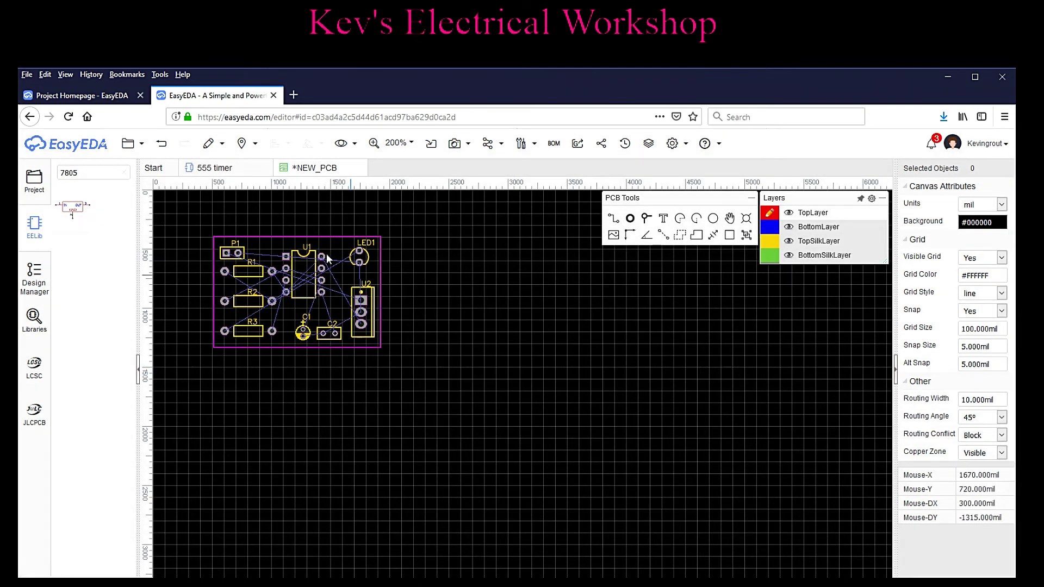
click(143, 145)
mouse_move(143, 164)
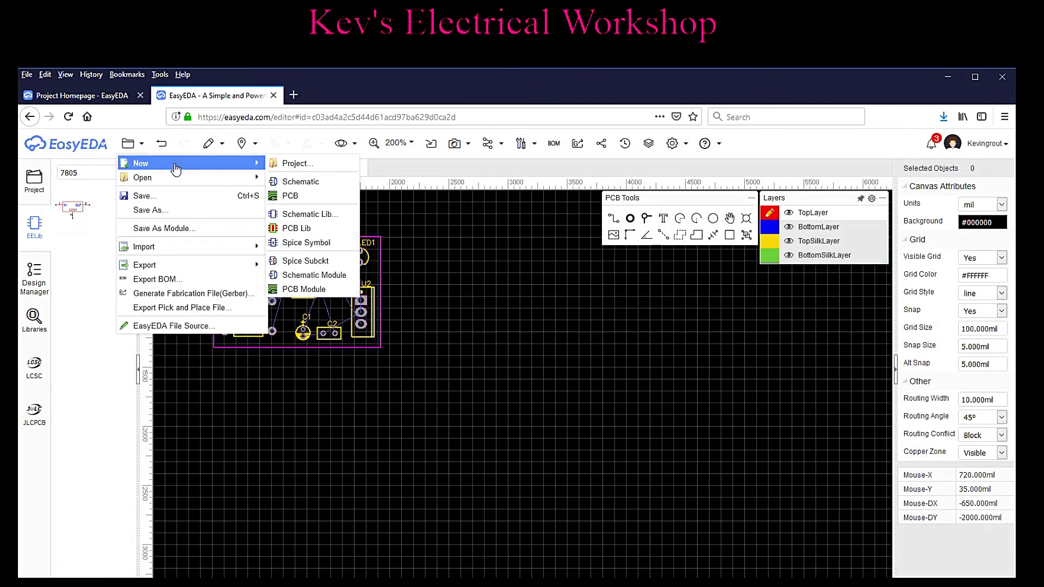
click(146, 211)
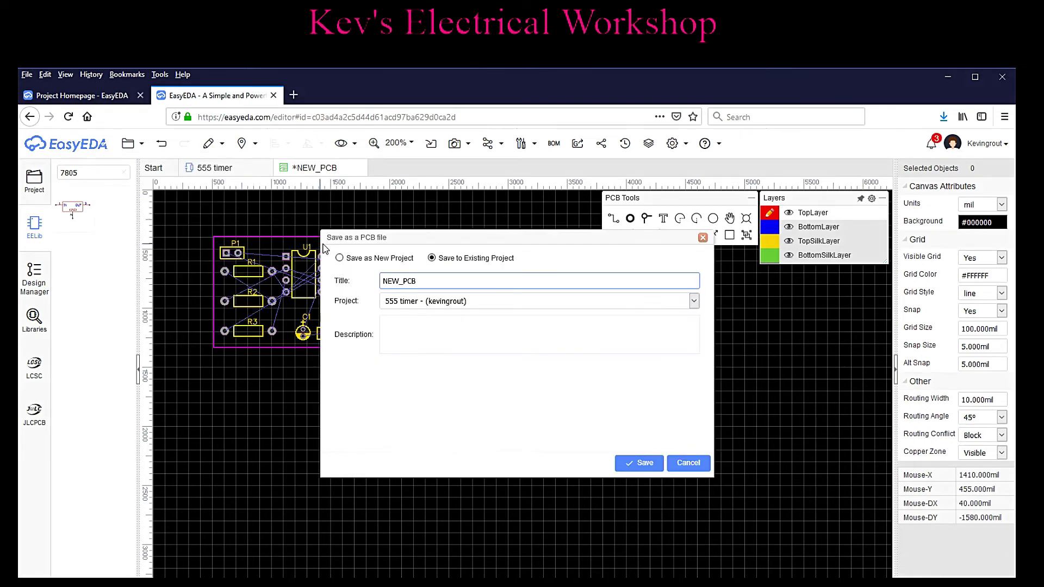
click(637, 463)
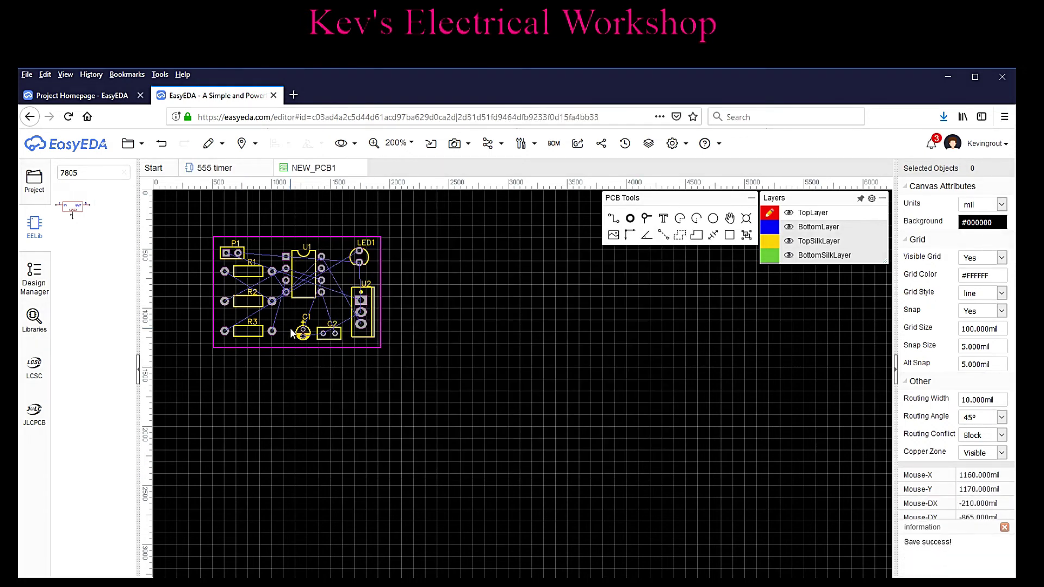
Step: Set the Auto Router track width to 10 mil and run it
mouse_move(499, 145)
click(496, 164)
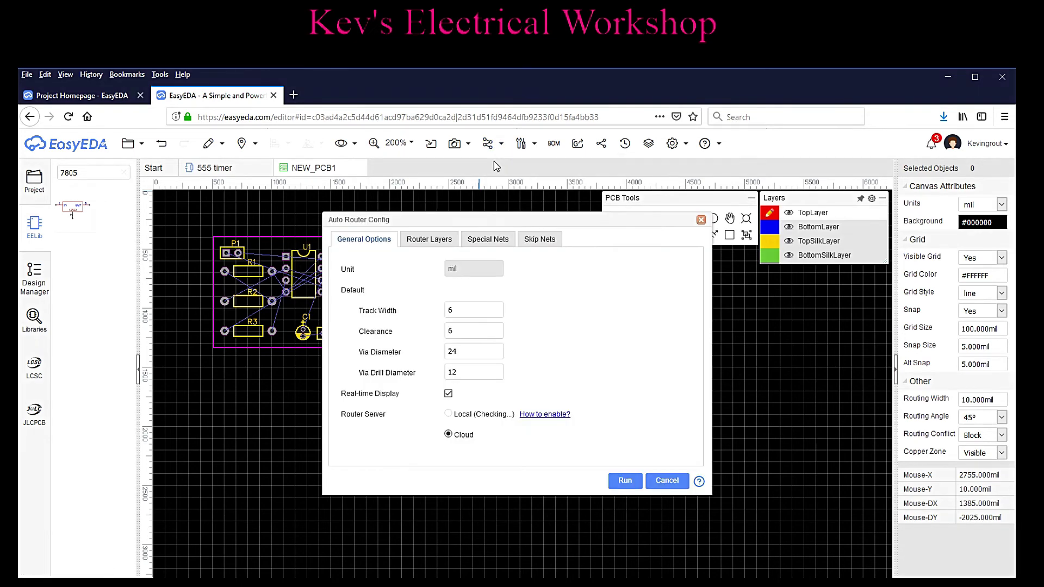
drag(466, 221, 515, 220)
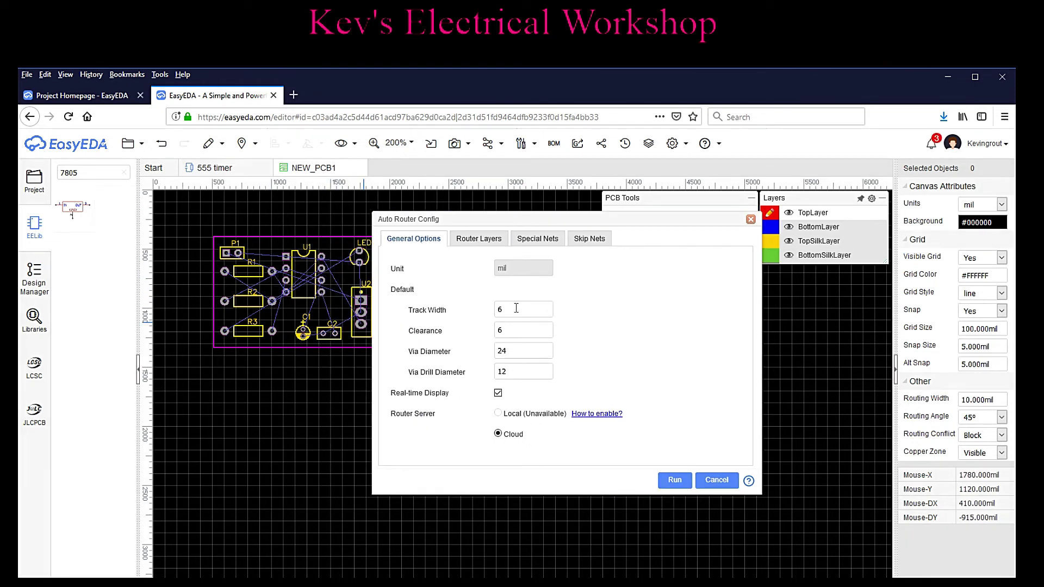
drag(516, 309, 486, 314)
text(10)
click(672, 482)
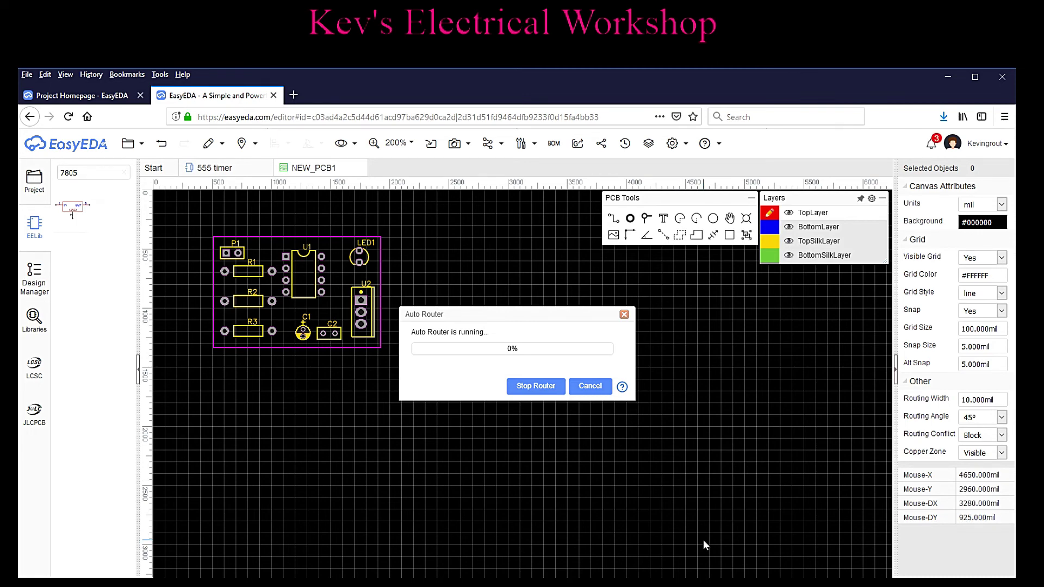
click(525, 386)
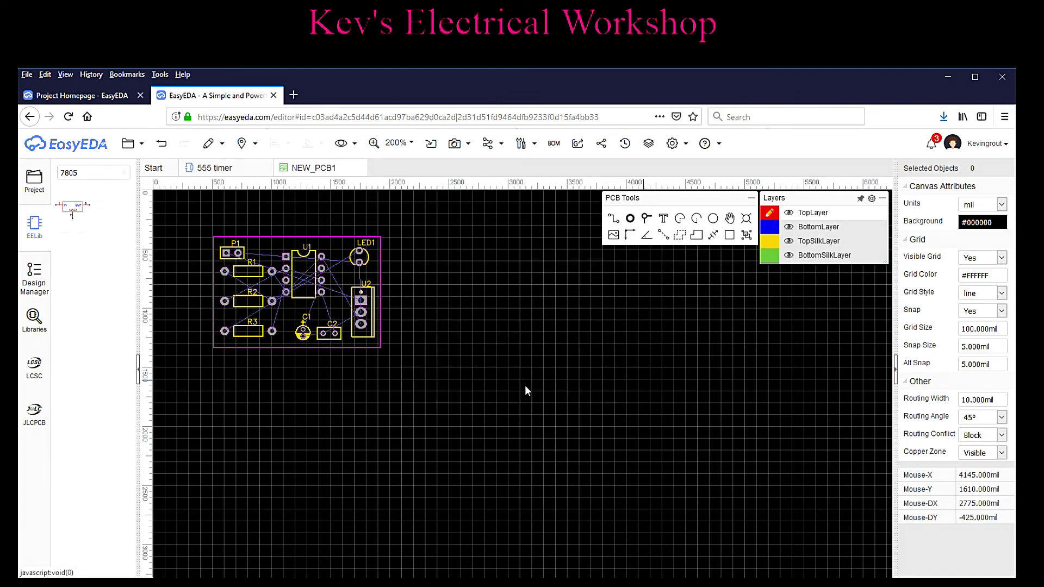
click(489, 143)
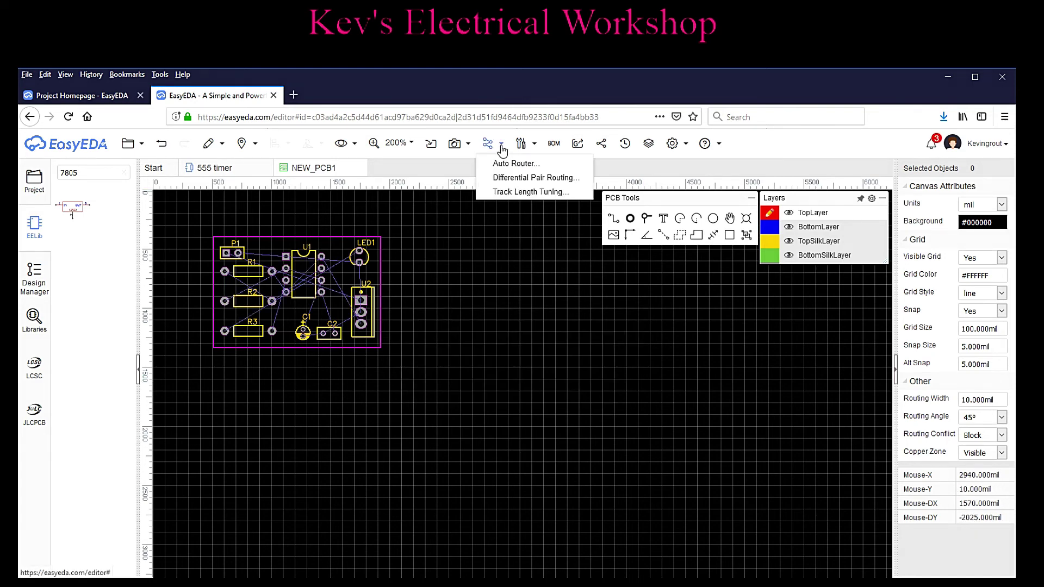
click(513, 163)
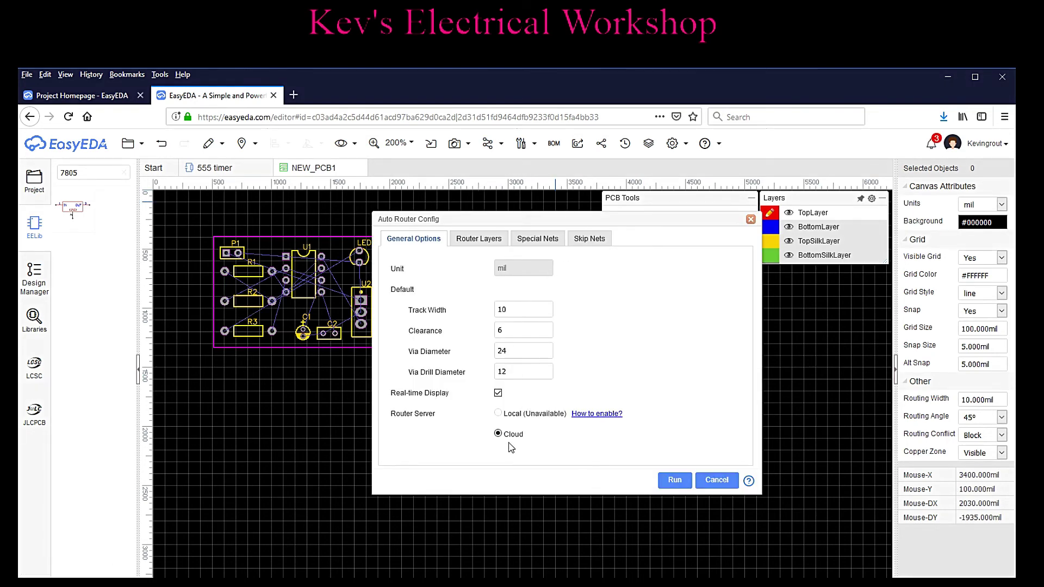
click(675, 480)
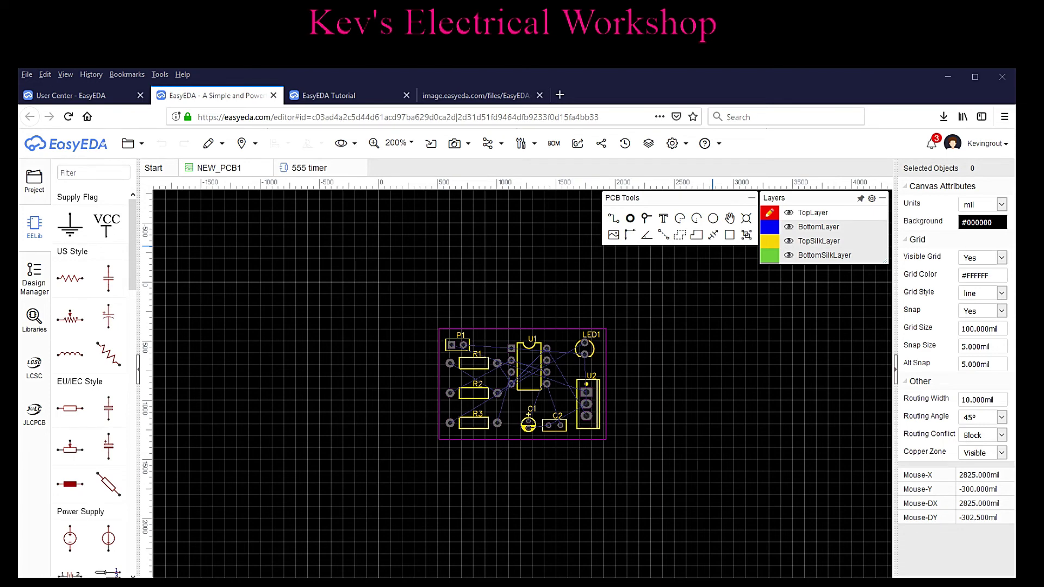
Step: Auto-route the board with 10 mil track width on the Local server and confirm completion
mouse_move(488, 143)
click(515, 163)
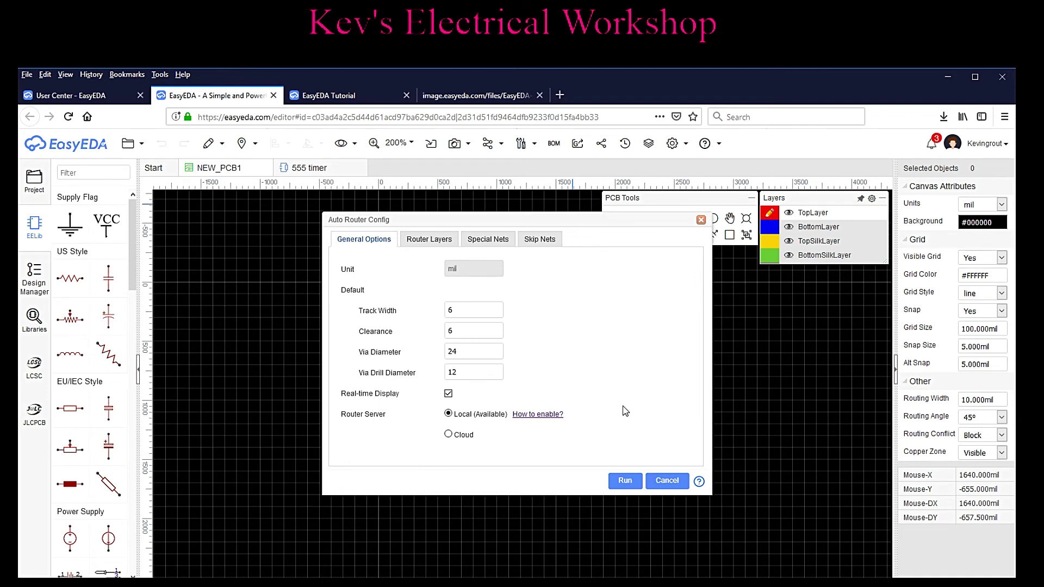
double_click(445, 311)
text(10)
click(621, 483)
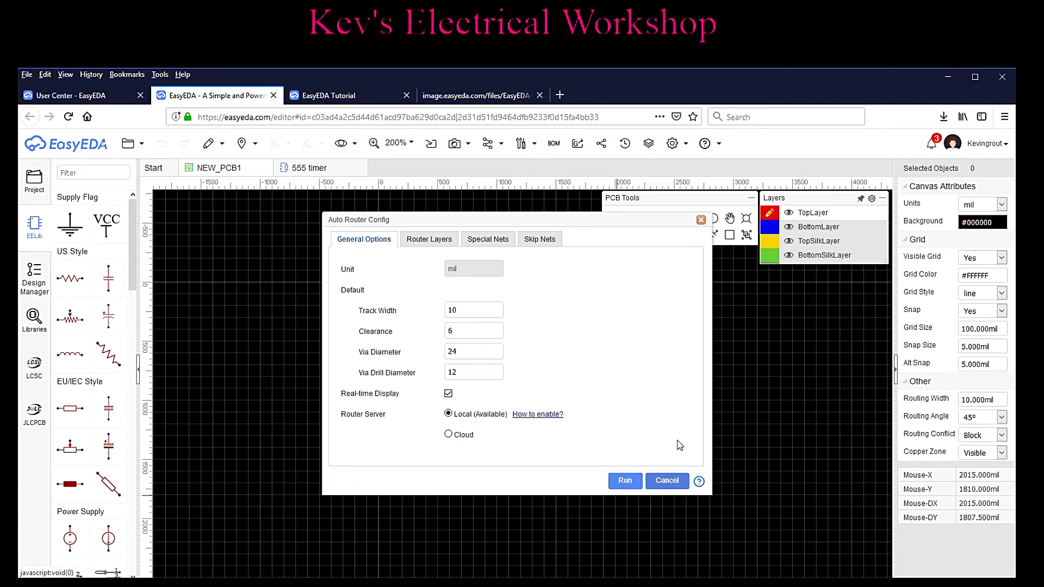
mouse_move(706, 143)
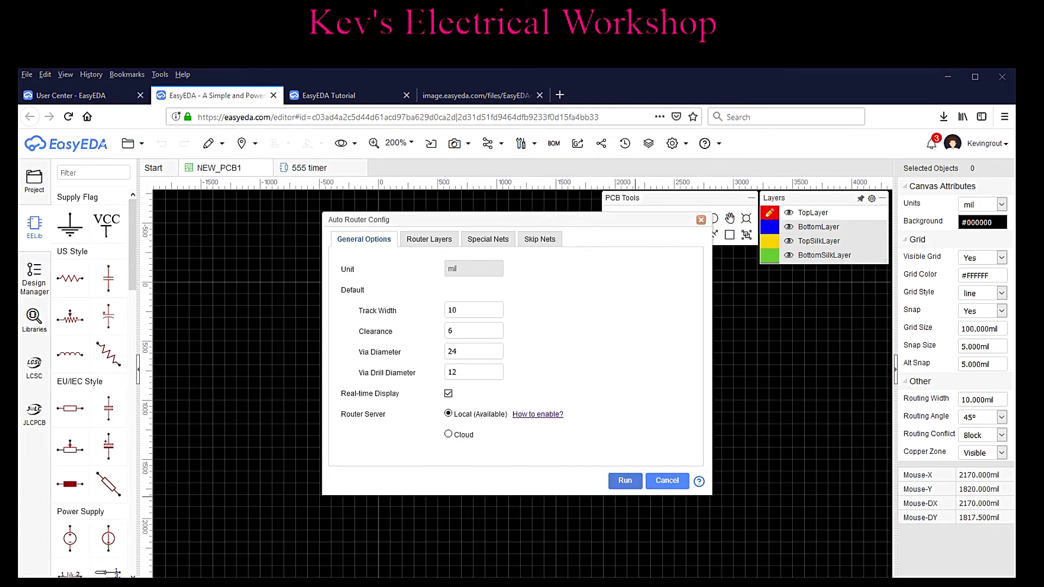
click(625, 481)
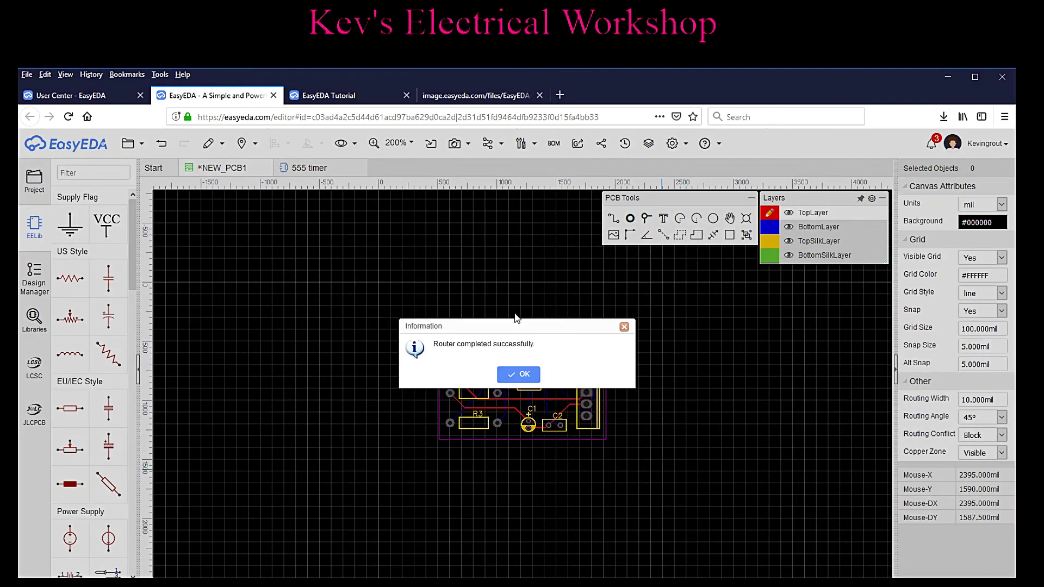
click(519, 375)
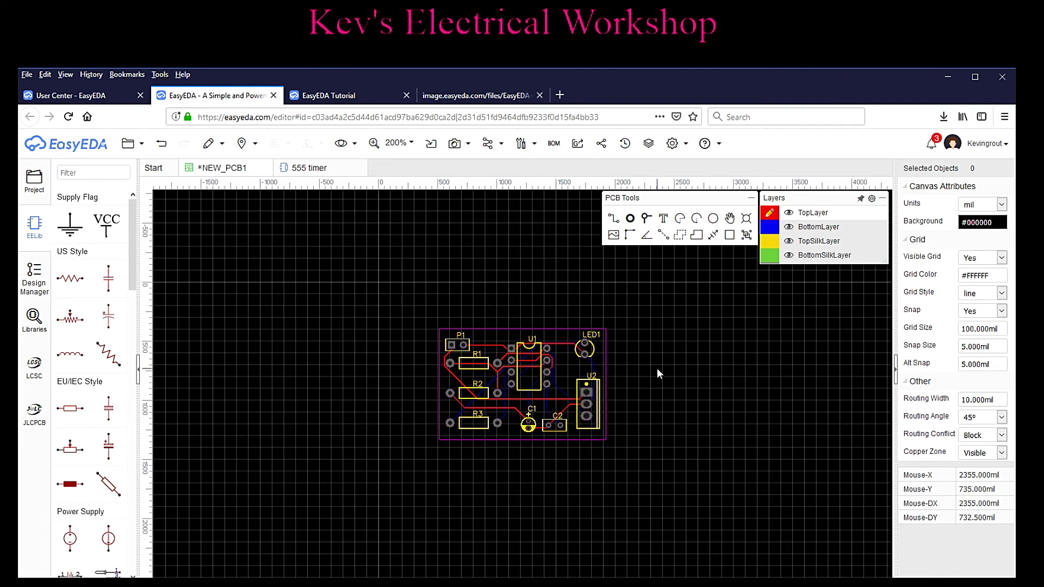
Step: Cancel the stray track and place a text label on TopSilkLayer above the board
click(548, 348)
key(Escape)
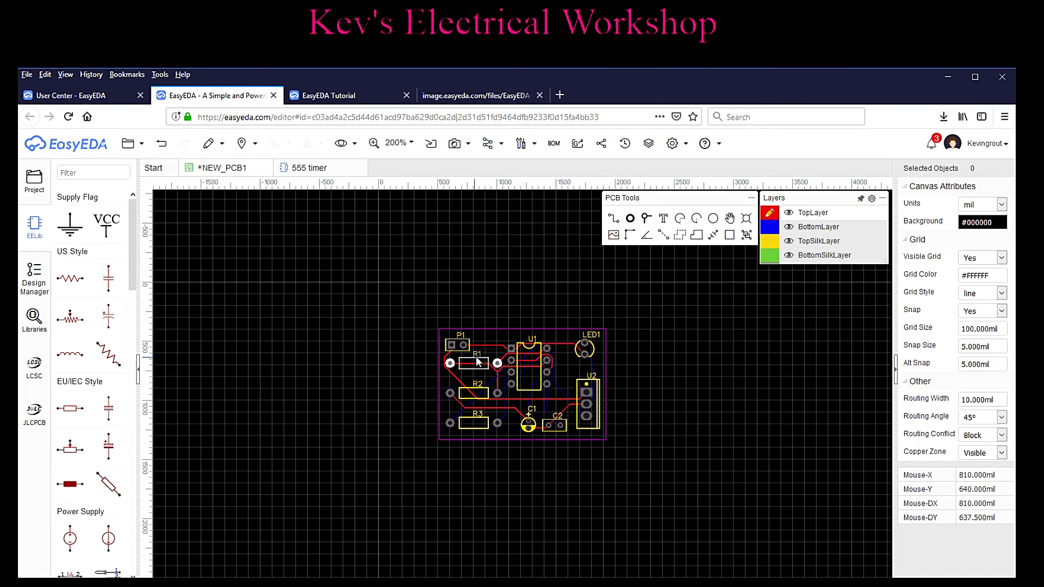
click(770, 244)
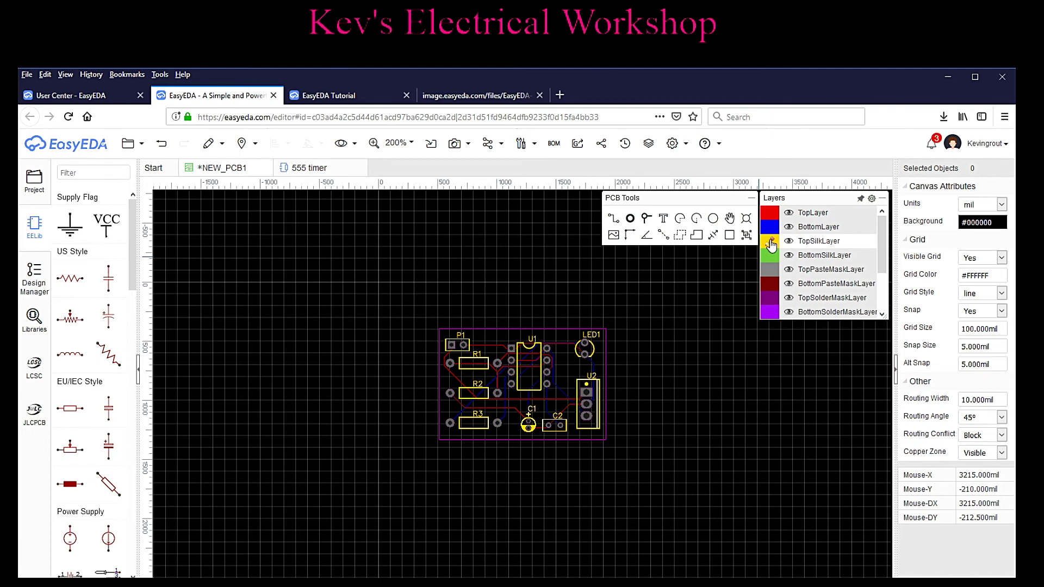
click(663, 218)
click(511, 300)
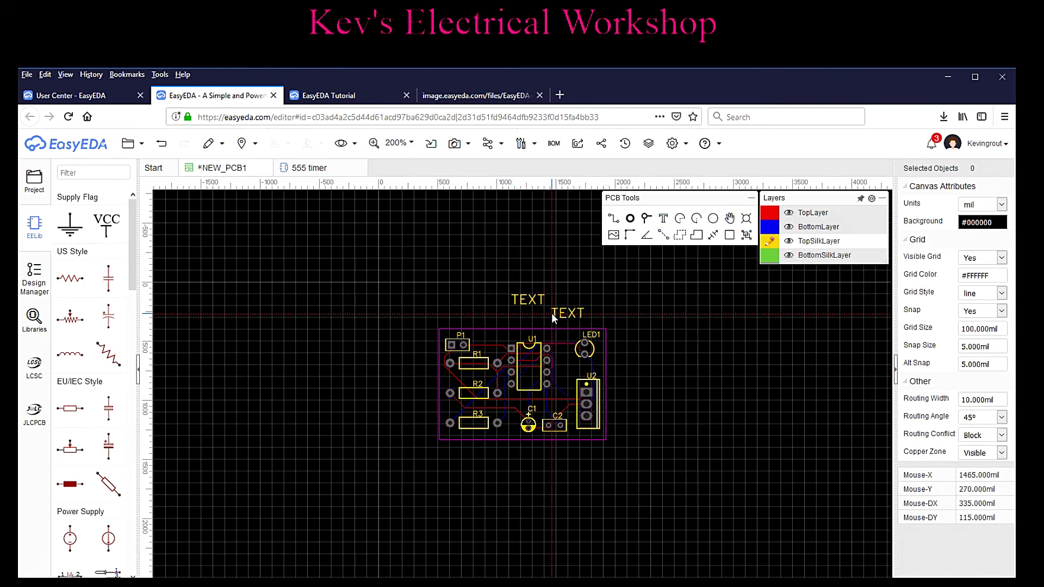
key(Escape)
Step: Change the label's text to 'Joes Flasher' in its Attributes and update it
right_click(530, 300)
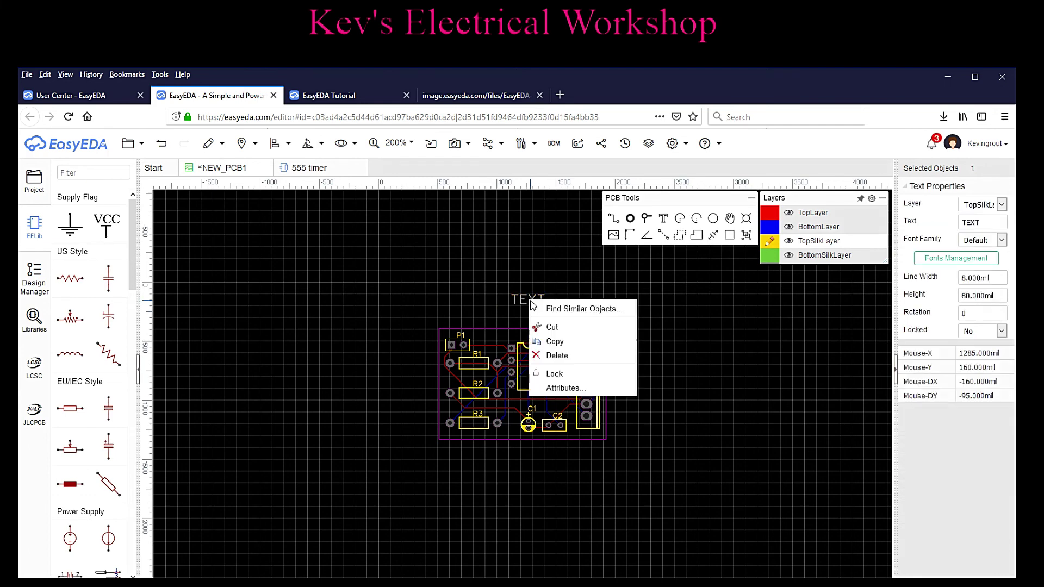
click(570, 388)
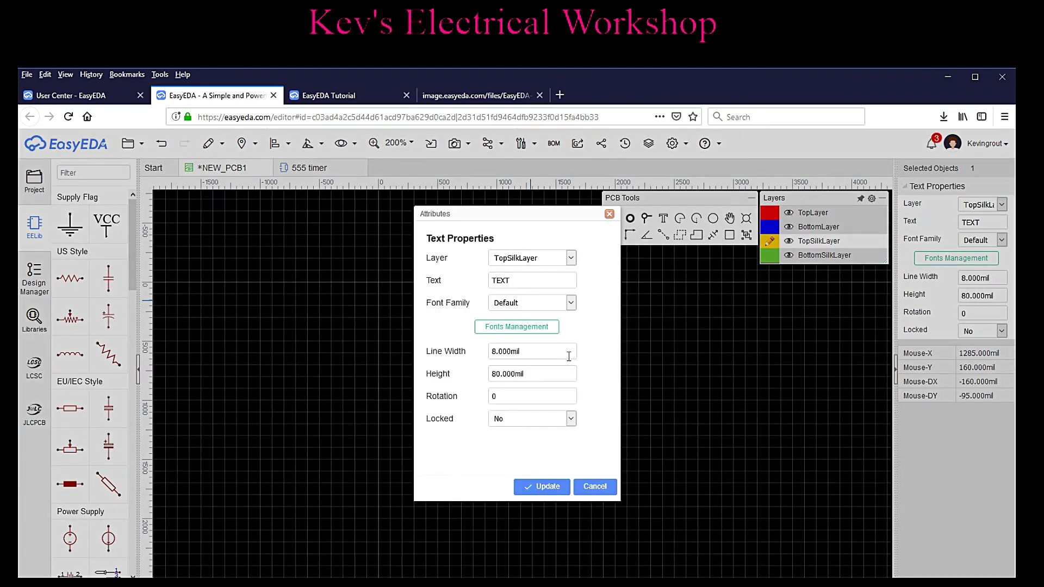
double_click(536, 282)
text(Joes Flasher)
click(549, 487)
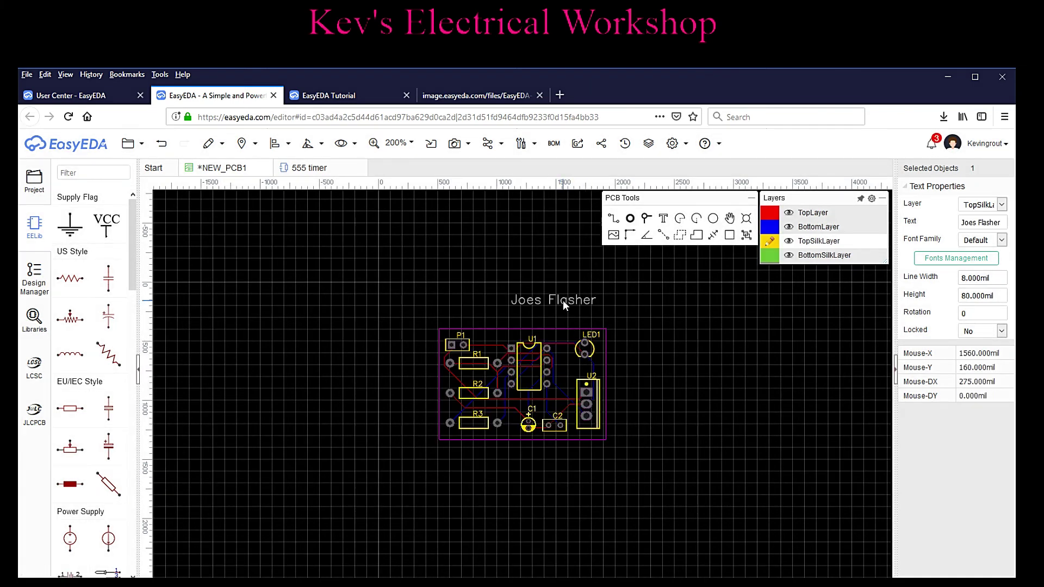
Step: Move the Joes Flasher label inside the board's top edge and re-run the auto router
drag(536, 390, 544, 402)
drag(555, 300, 527, 337)
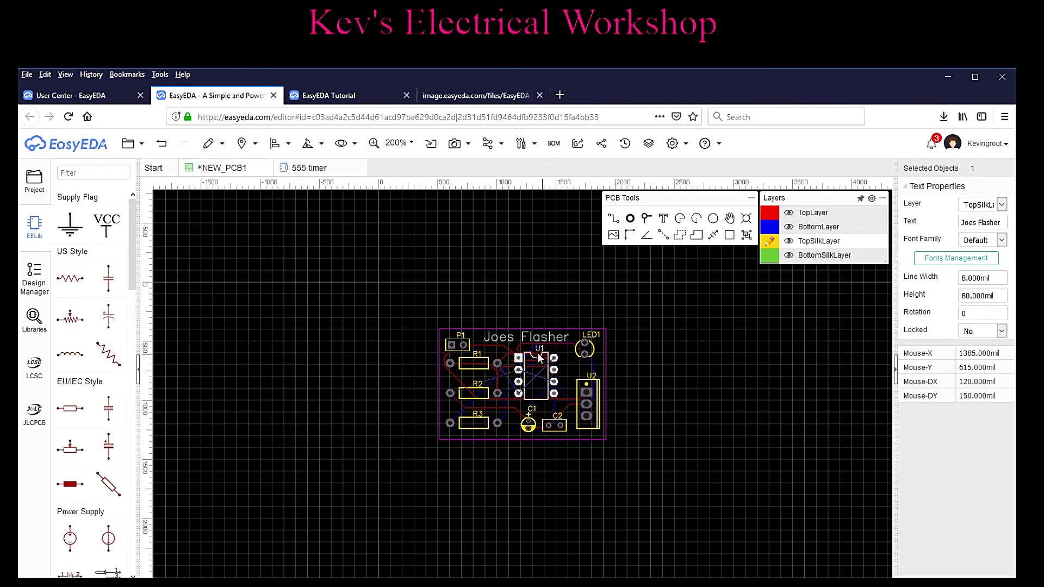
click(501, 143)
click(505, 160)
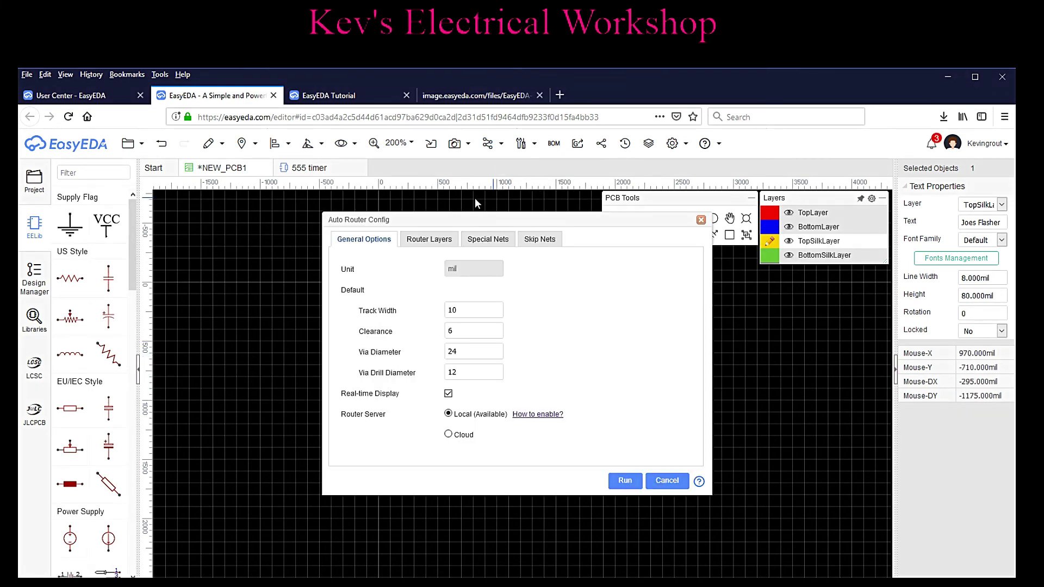
click(627, 481)
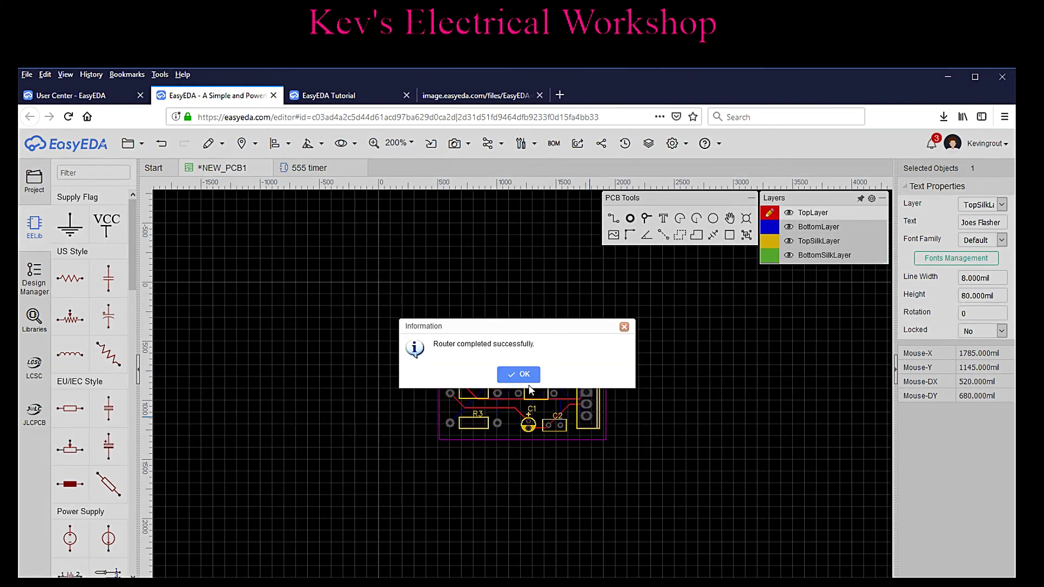
click(523, 375)
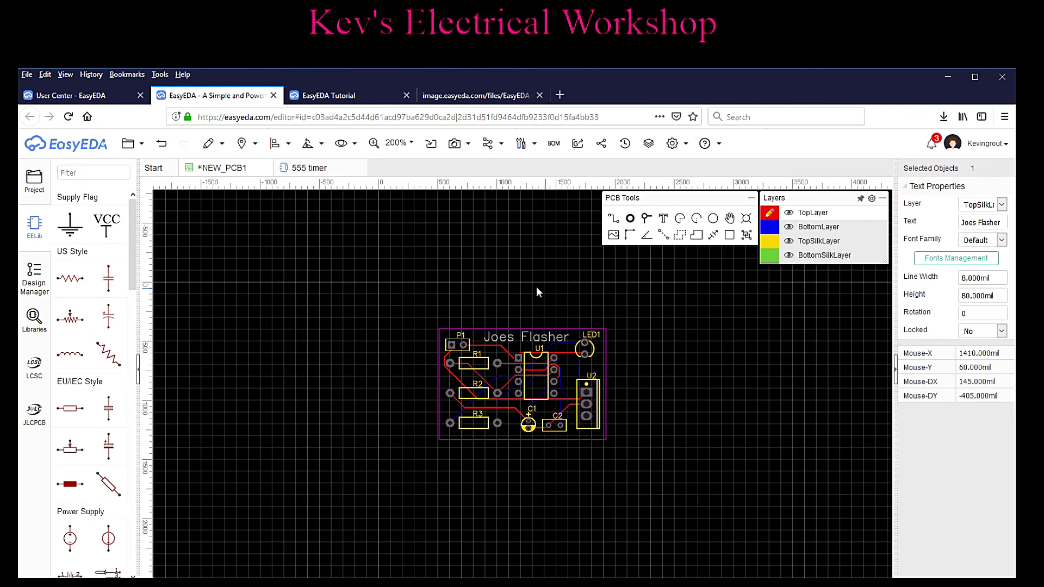
Step: Save the routed NEW_PCB1 layout
click(131, 143)
mouse_move(141, 167)
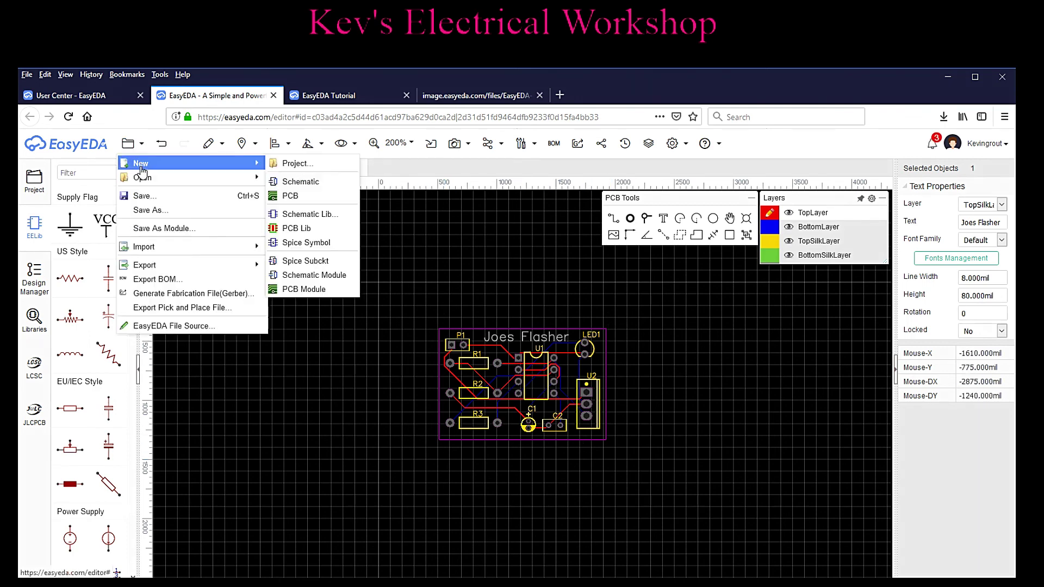
click(137, 197)
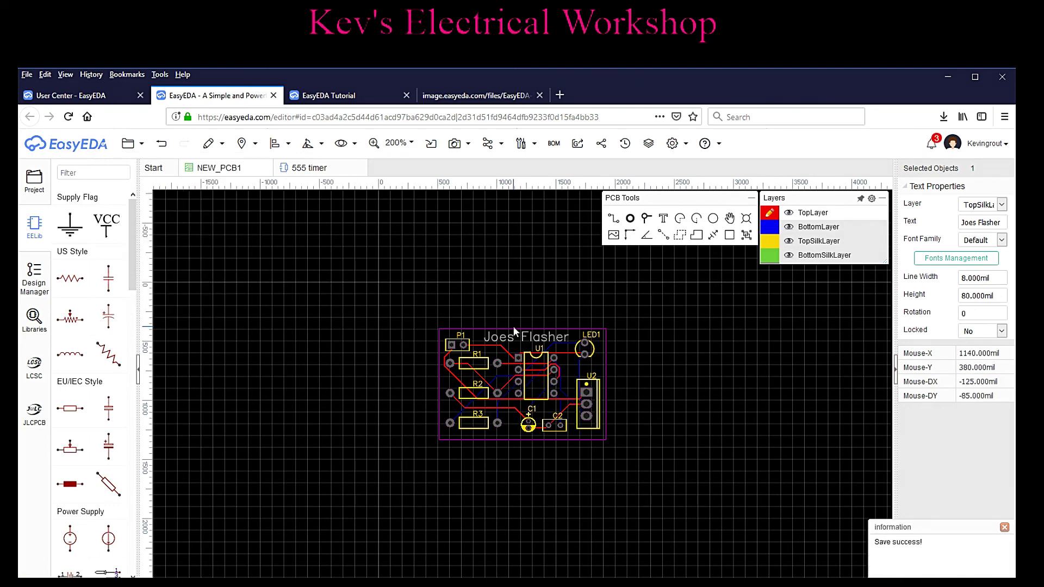
click(488, 144)
mouse_move(521, 144)
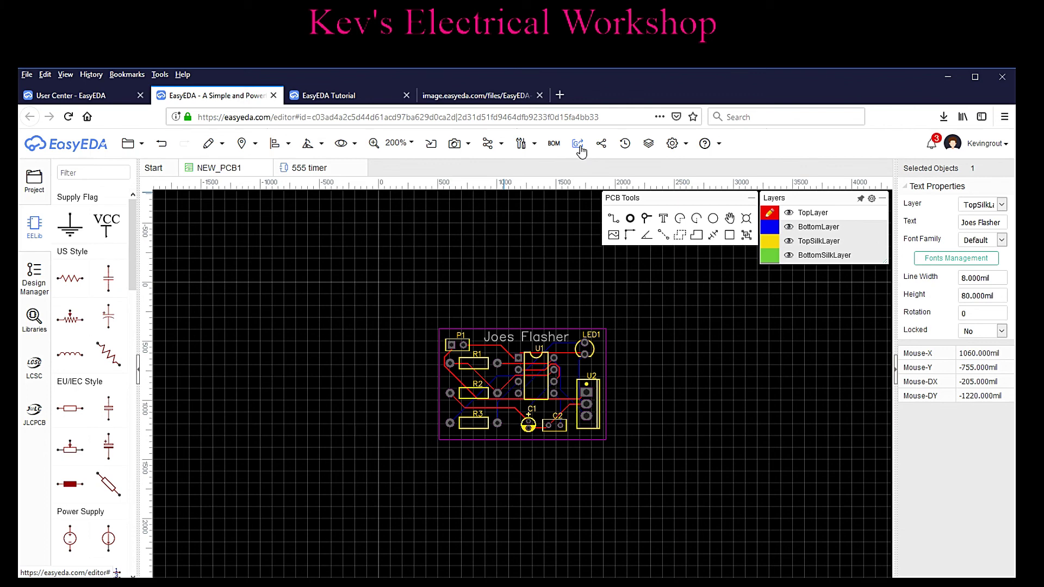
Step: Generate the Gerber fabrication files with a DRC check, then open and close the Gerber View help
click(580, 146)
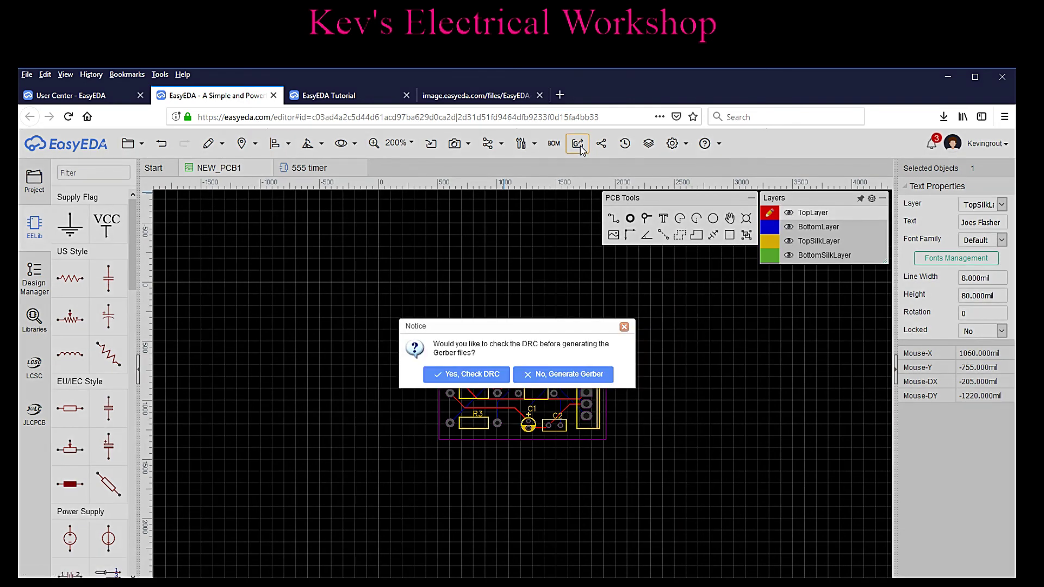
click(477, 374)
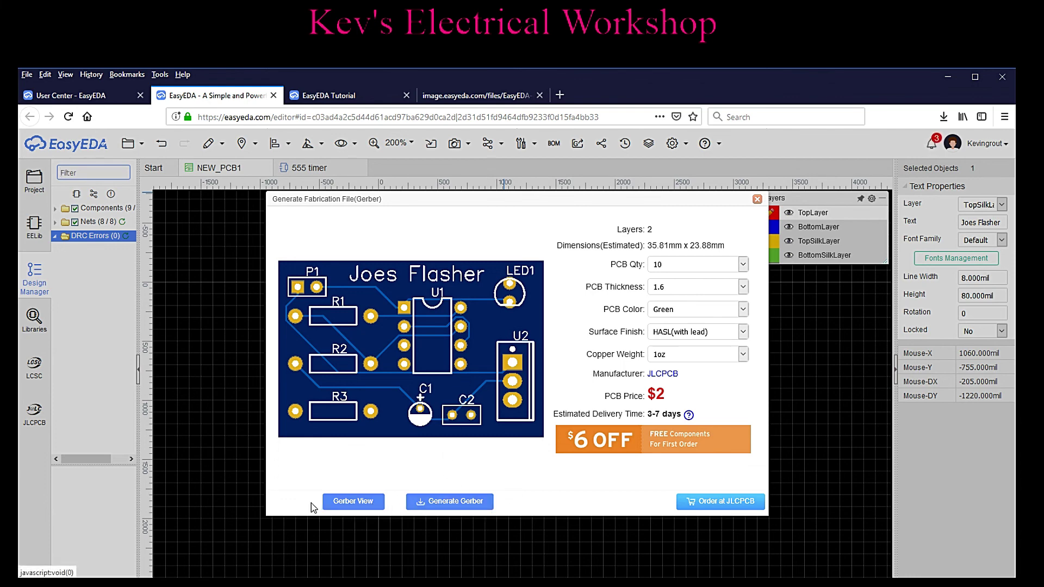
click(354, 502)
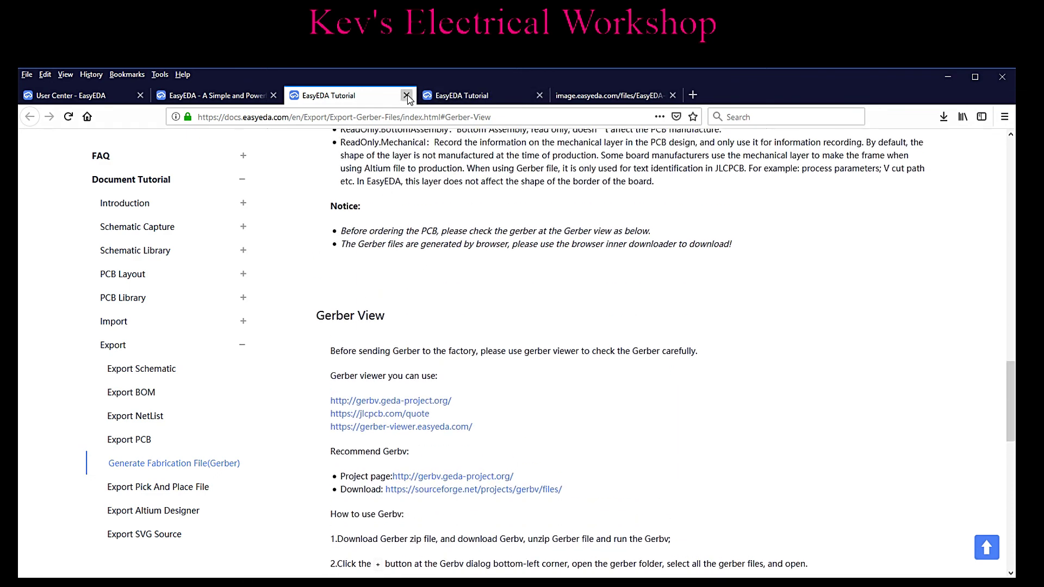
click(407, 97)
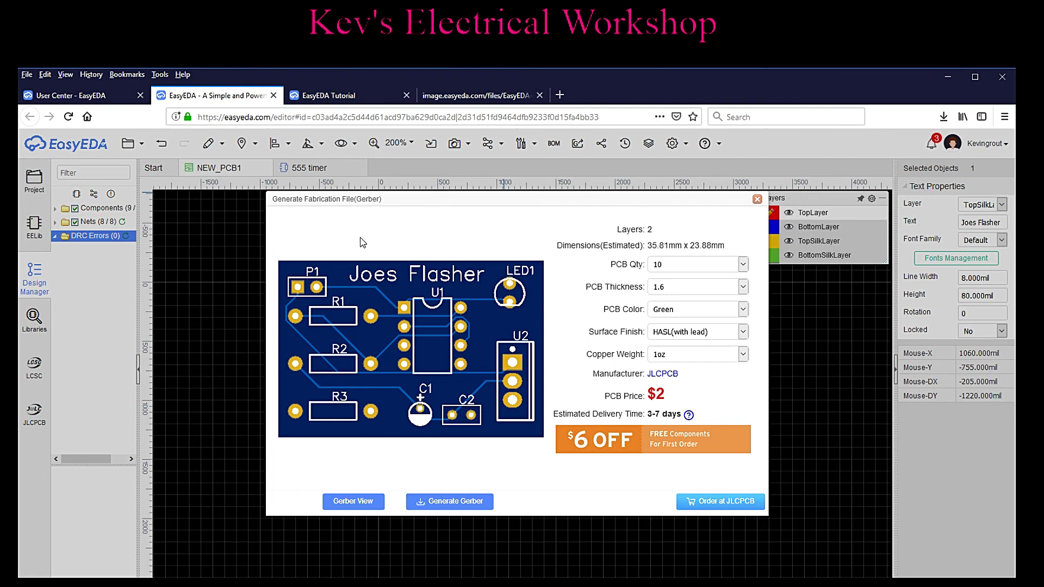